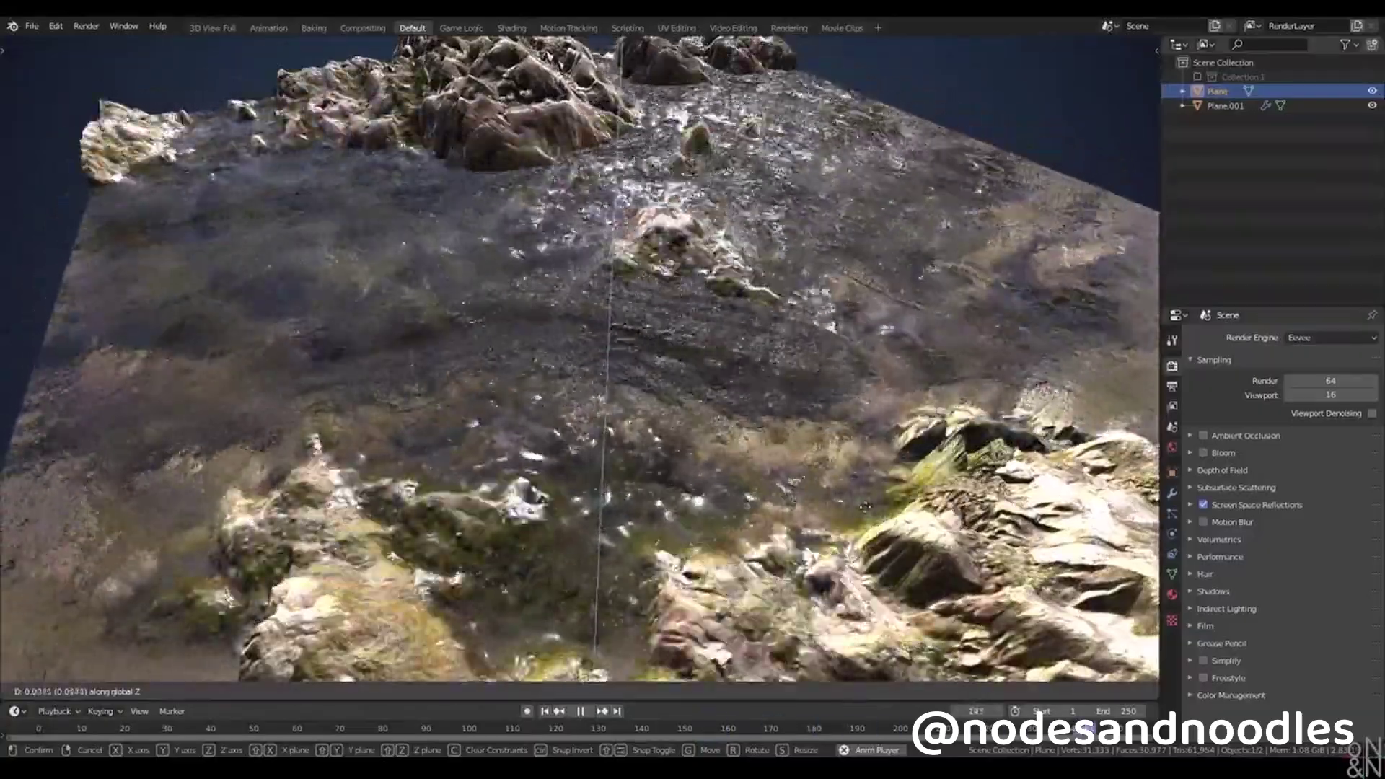
Step: Confirm lowering the water plane along Z so the rocks emerge
{"action": "left_click", "coordinate": [868, 514]}
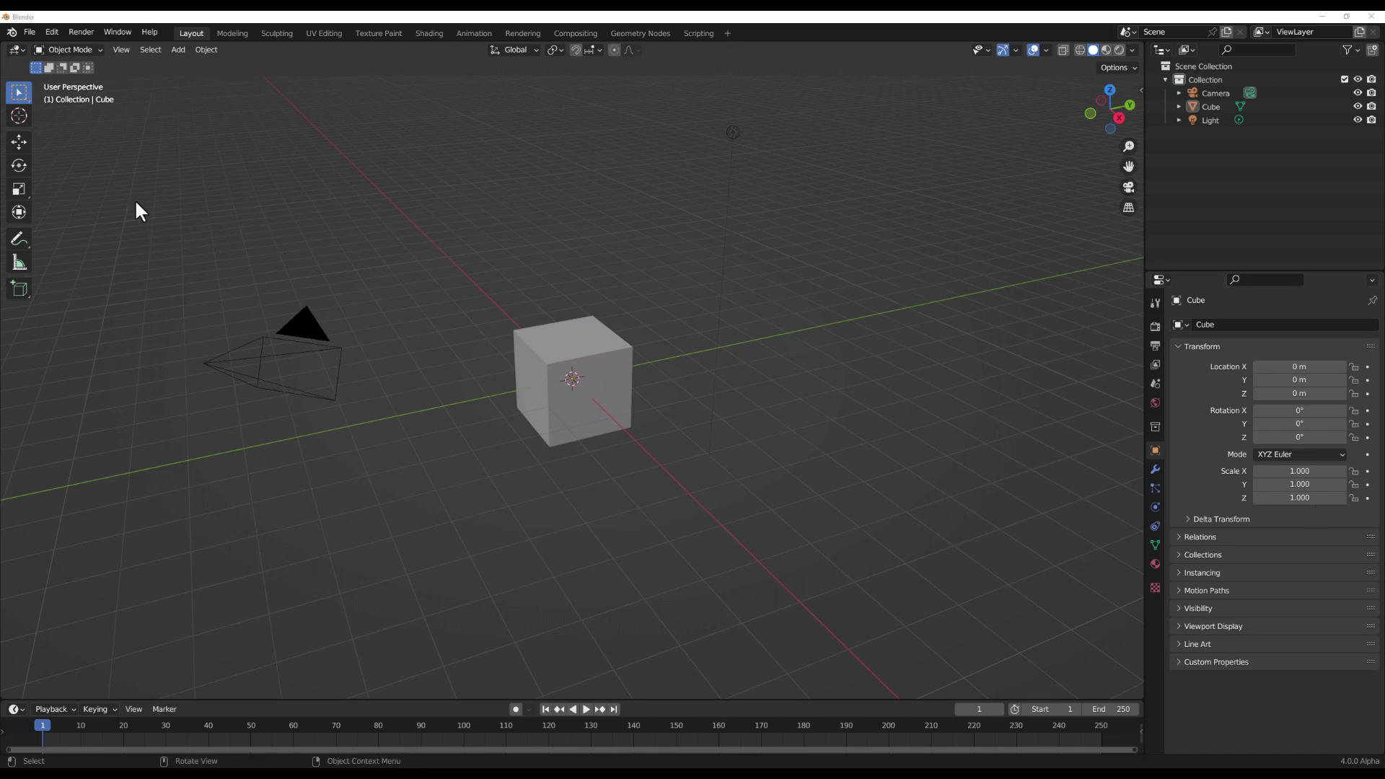
{"action": "left_click", "coordinate": [29, 33]}
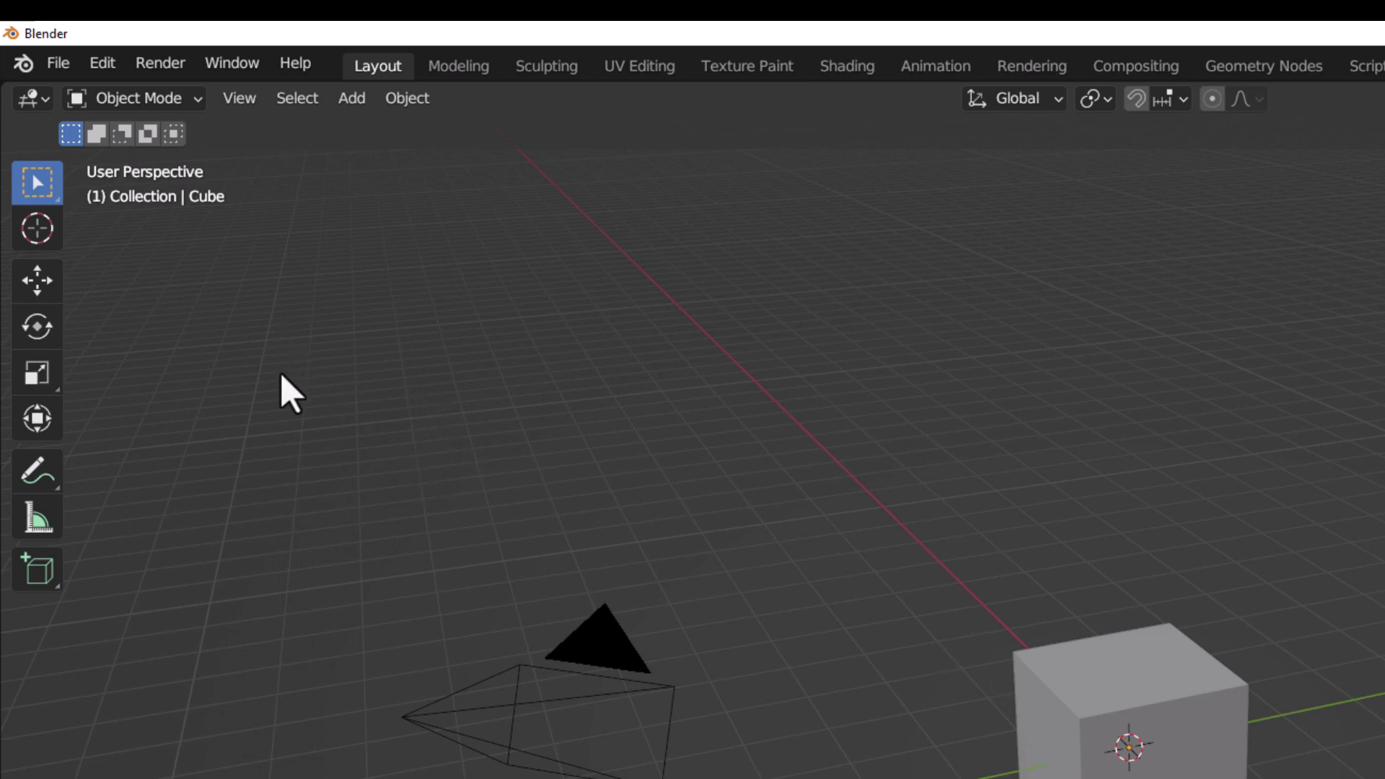
Step: Open Preferences from the Edit menu, centre the window over the scene, and view System settings
{"action": "left_click", "coordinate": [101, 63]}
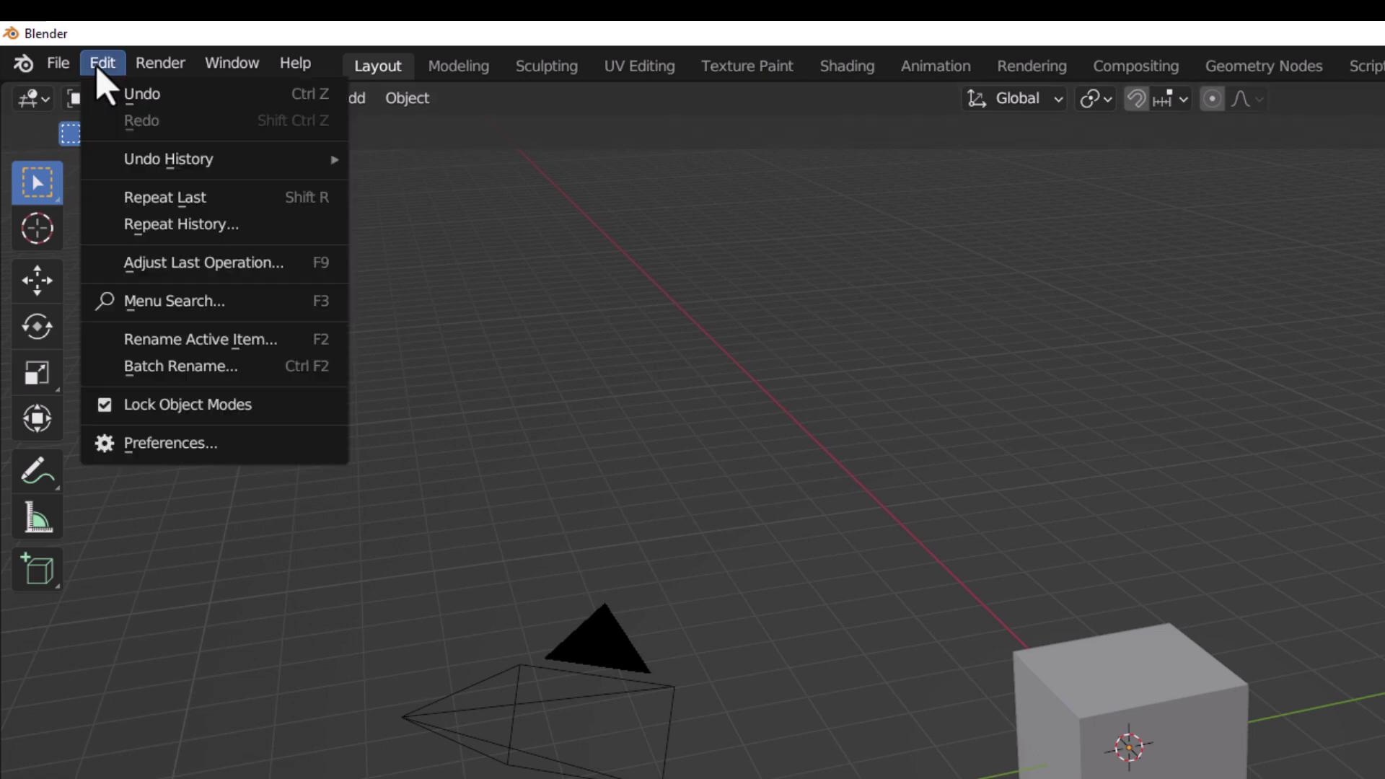
{"action": "left_click", "coordinate": [184, 442]}
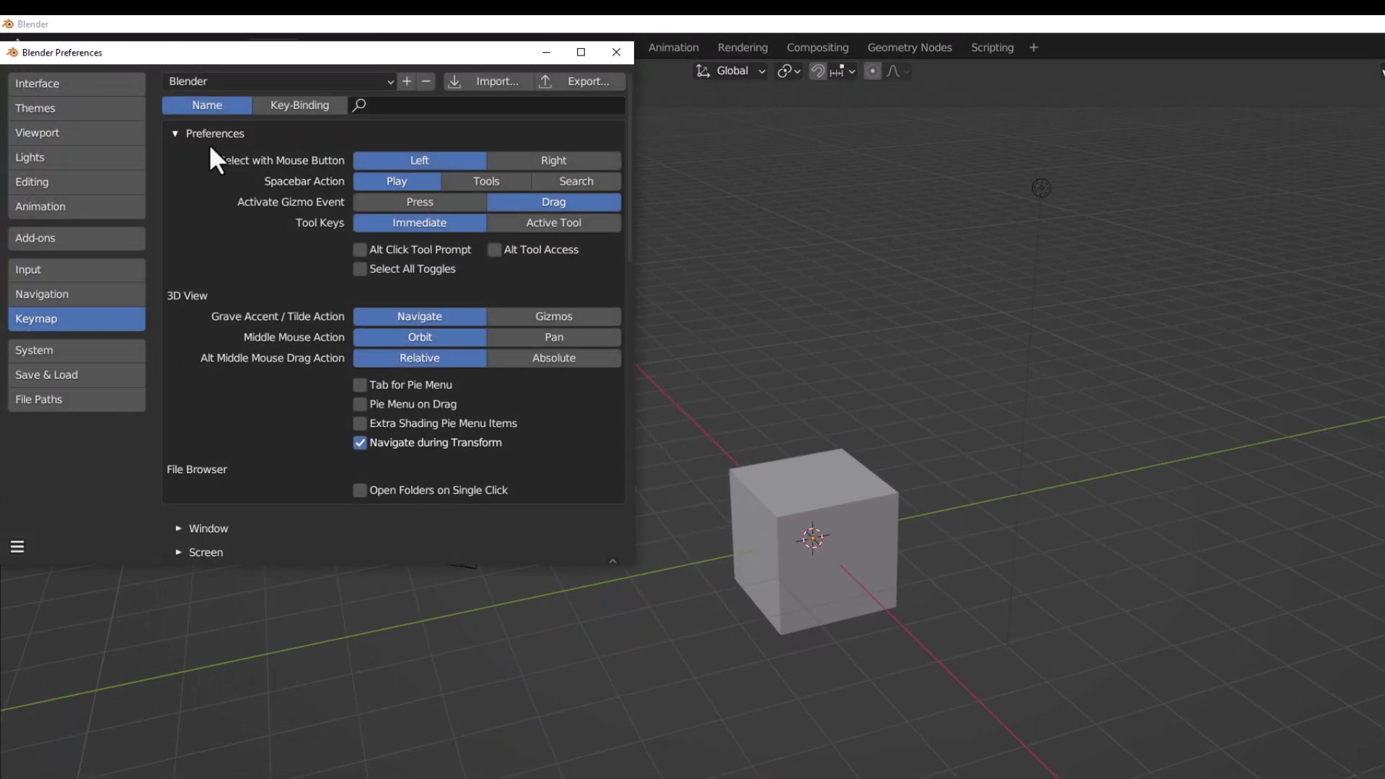
{"action": "left_click_drag", "start_coordinate": [228, 56], "coordinate": [480, 80]}
{"action": "left_click", "coordinate": [322, 373]}
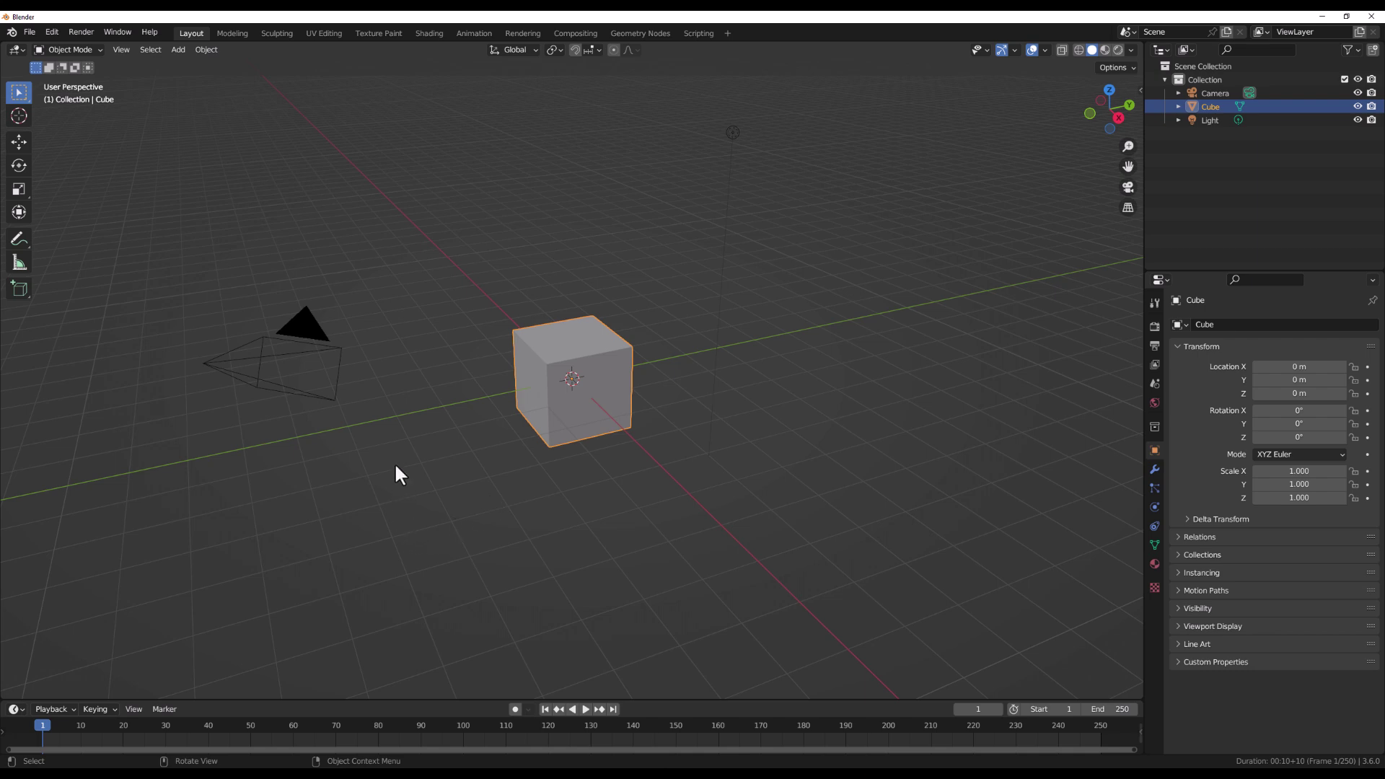
Step: Reopen Preferences and go from the System page to the File Paths page
{"action": "left_click", "coordinate": [53, 33]}
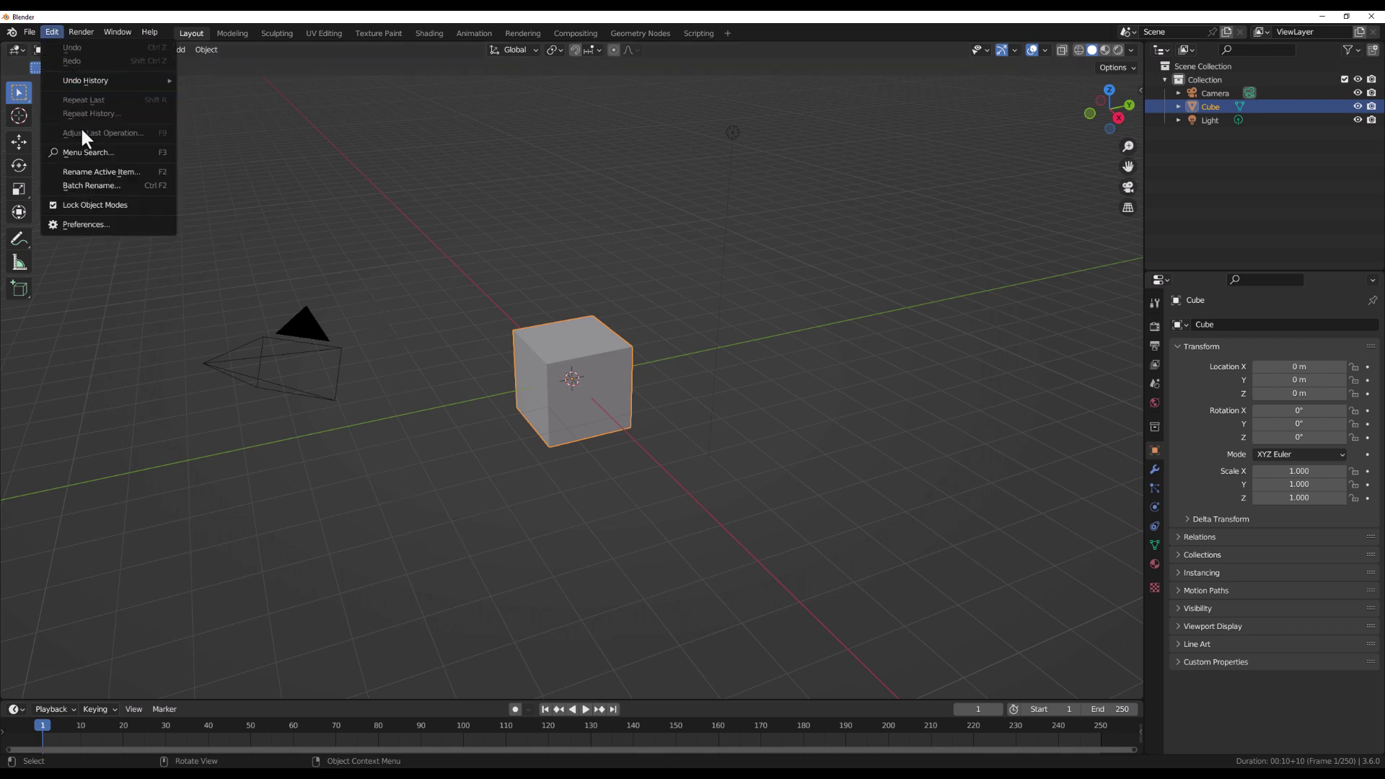
{"action": "left_click", "coordinate": [101, 224]}
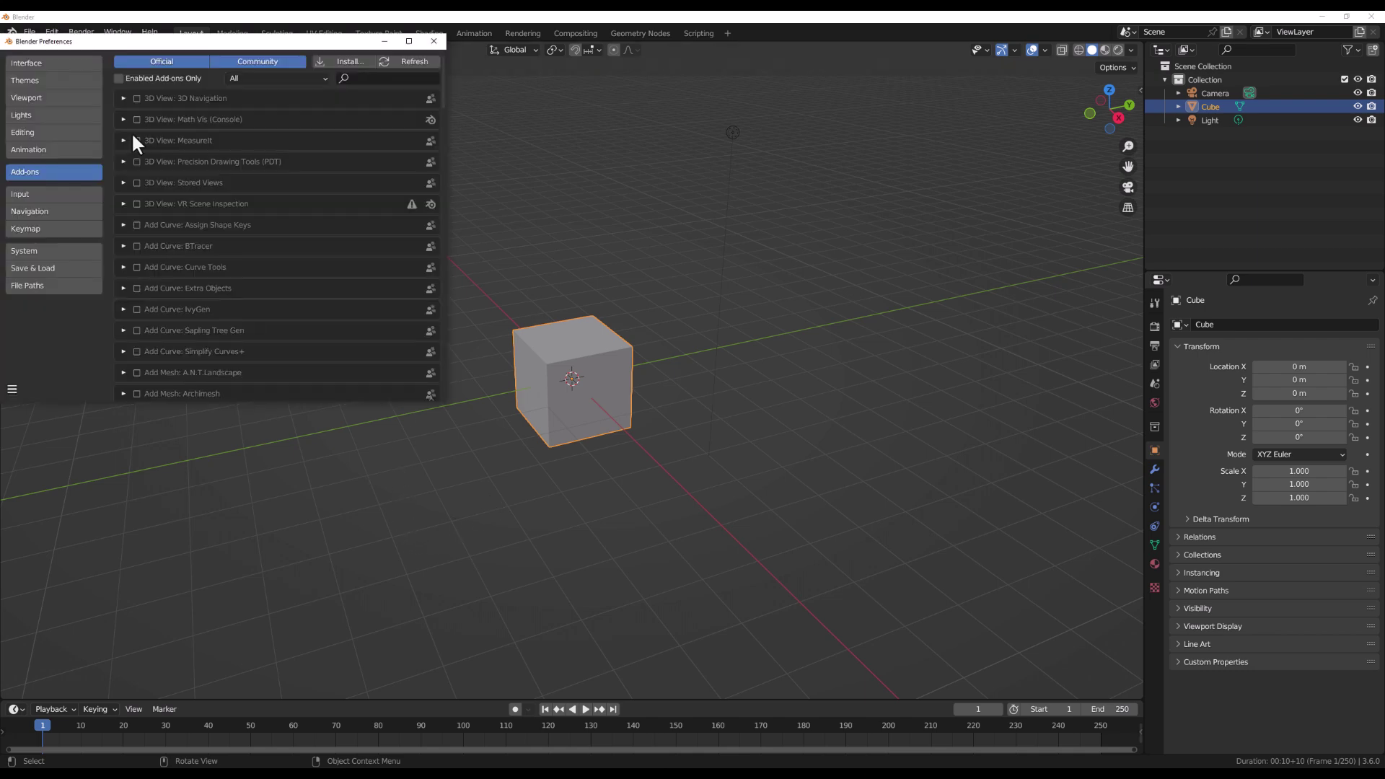
{"action": "left_click", "coordinate": [45, 250]}
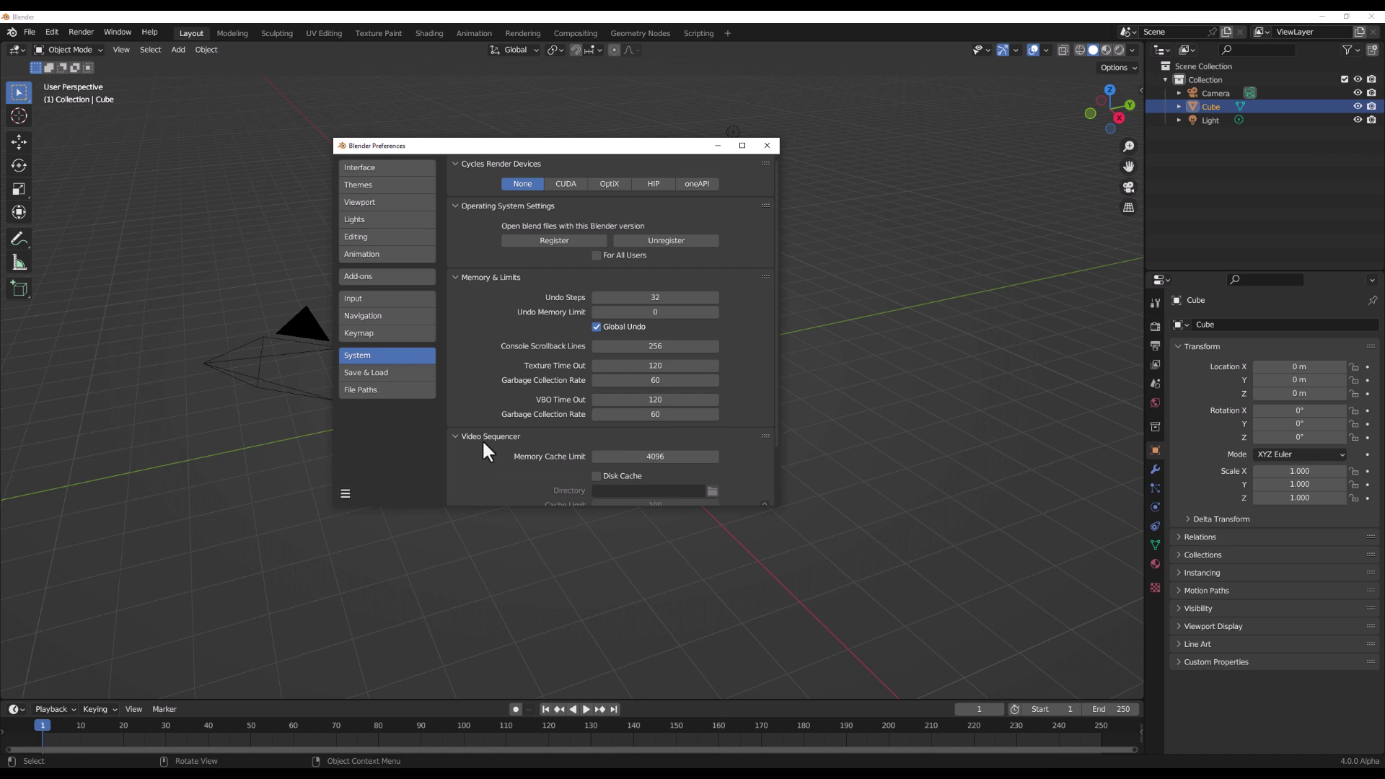
{"action": "left_click", "coordinate": [388, 390]}
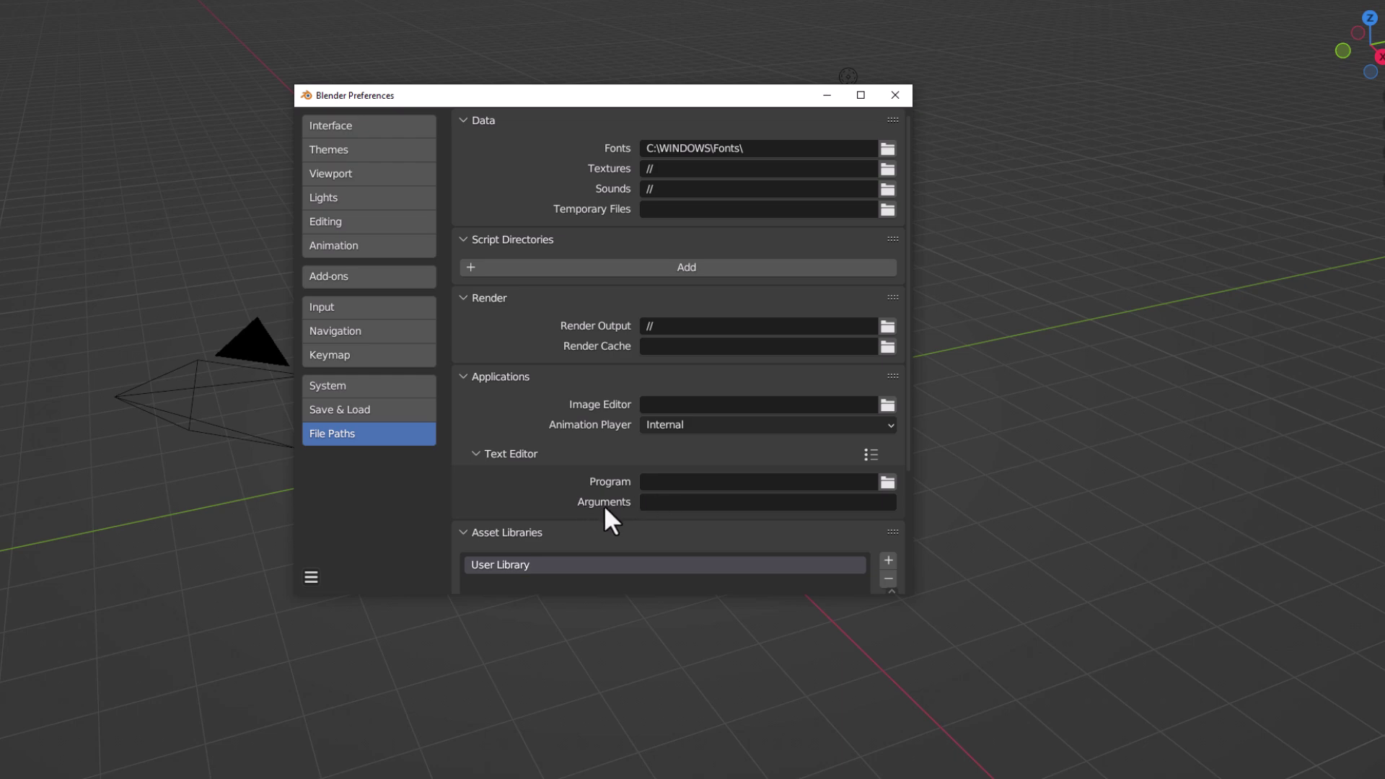
Step: Collapse and re-expand the Text Editor path settings, then view the Interface settings
{"action": "left_click", "coordinate": [475, 453]}
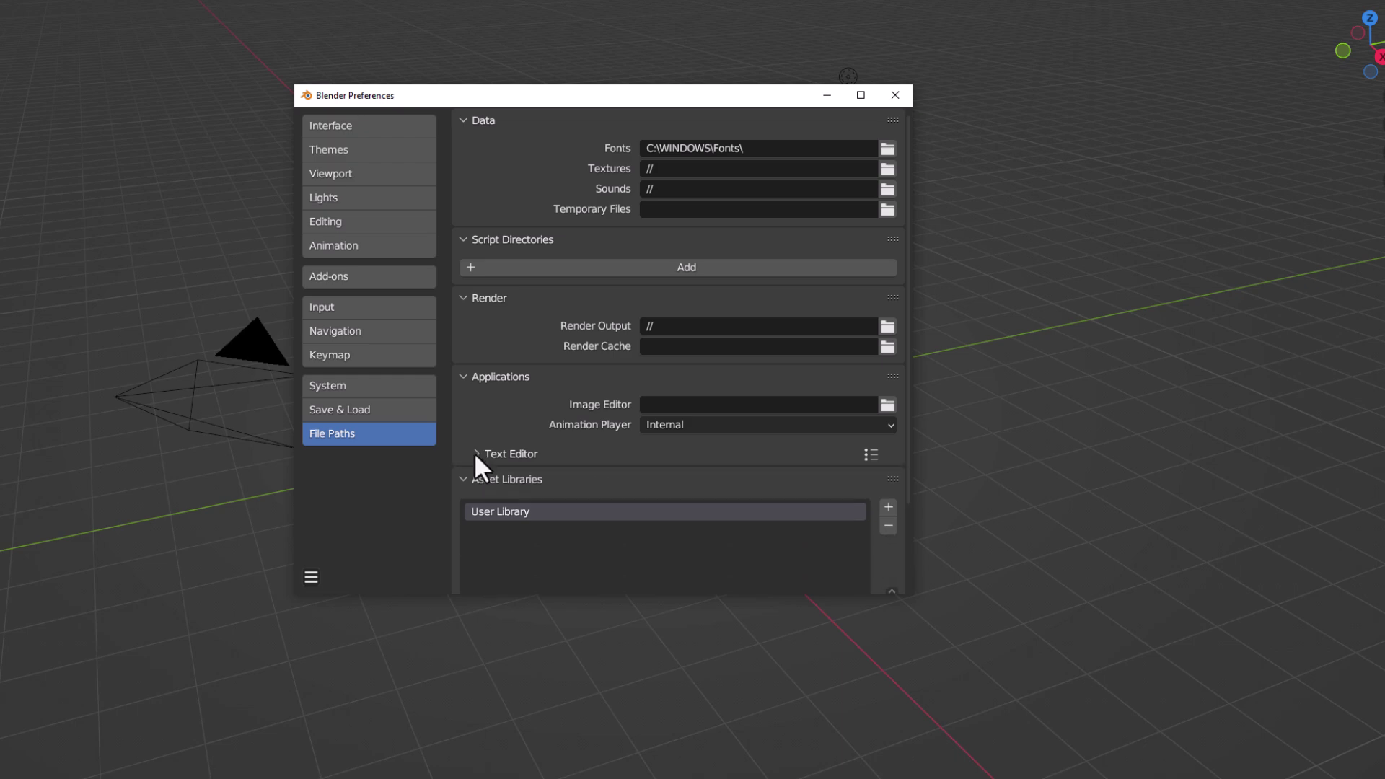
{"action": "left_click", "coordinate": [476, 453]}
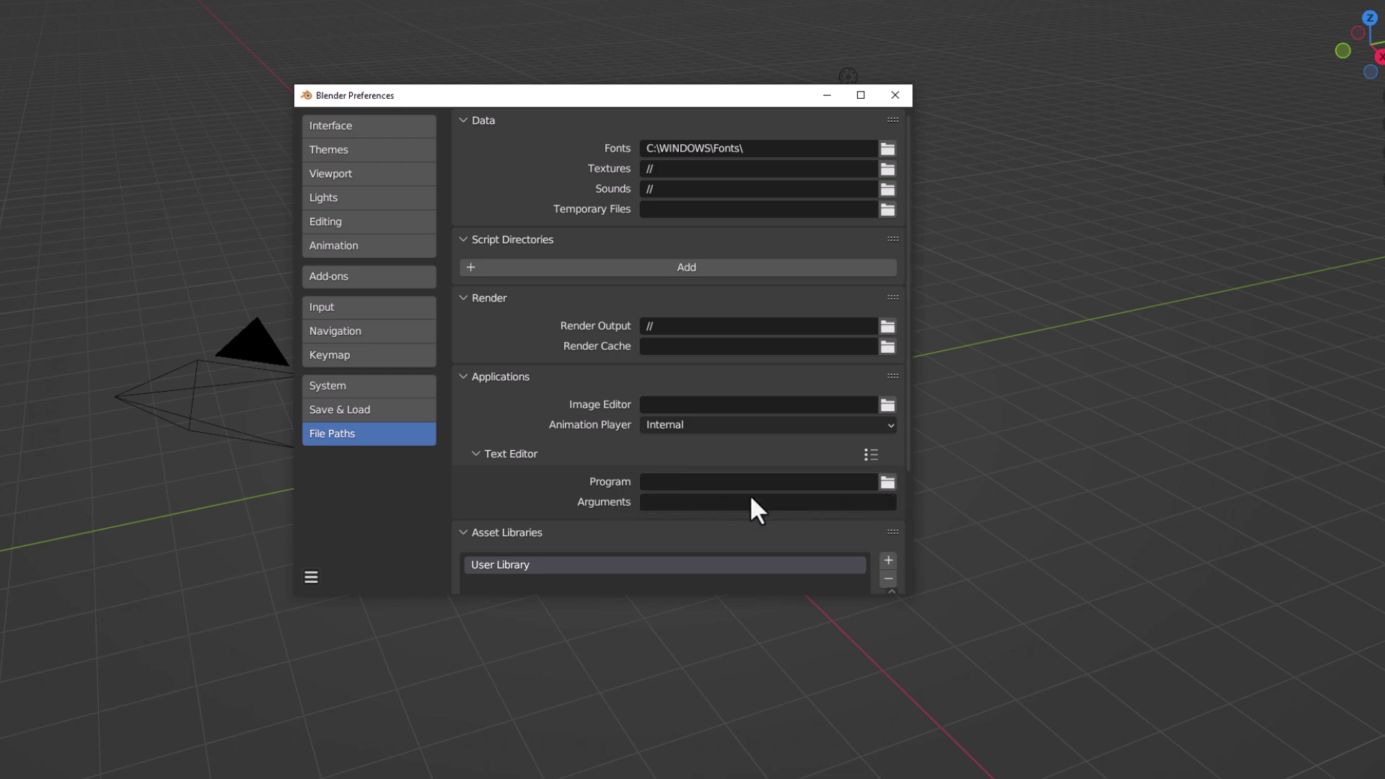
{"action": "mouse_move", "coordinate": [750, 499]}
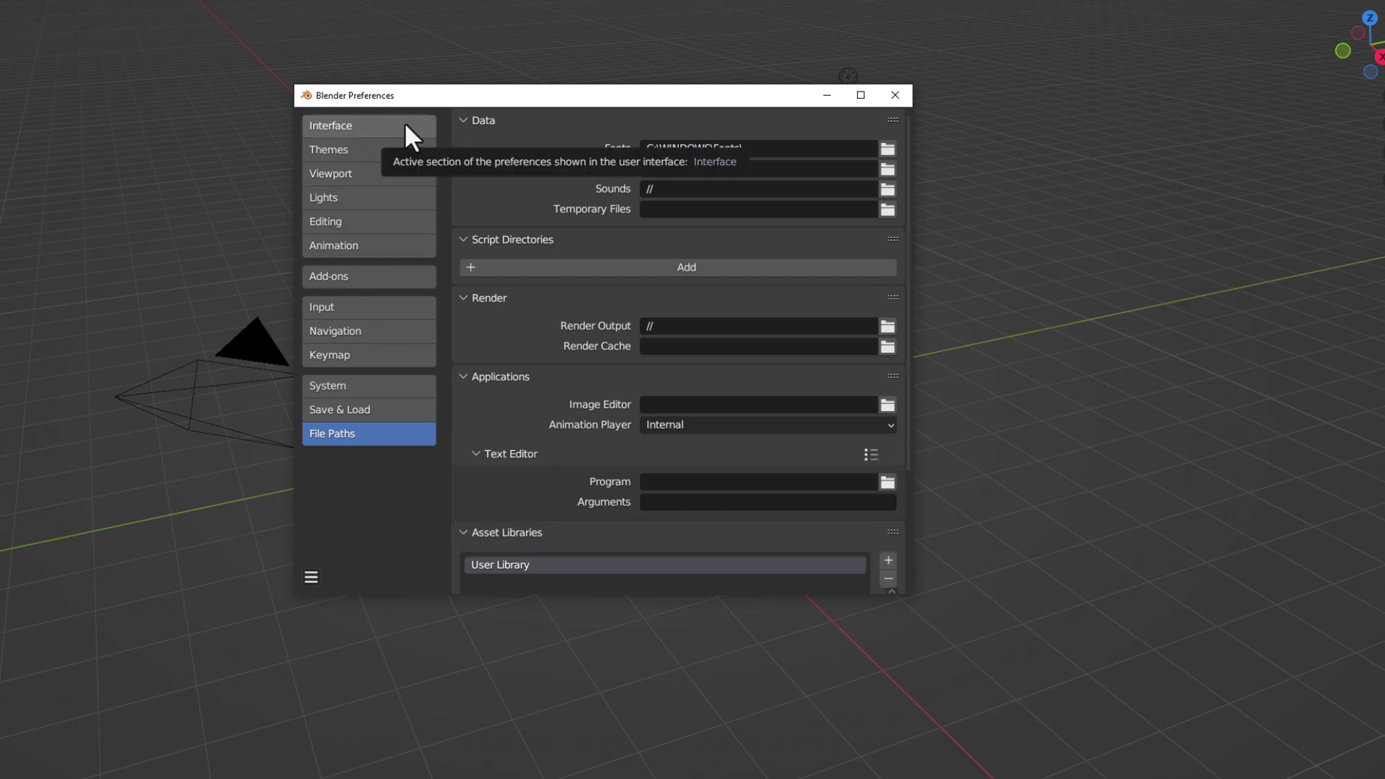
{"action": "left_click", "coordinate": [352, 125]}
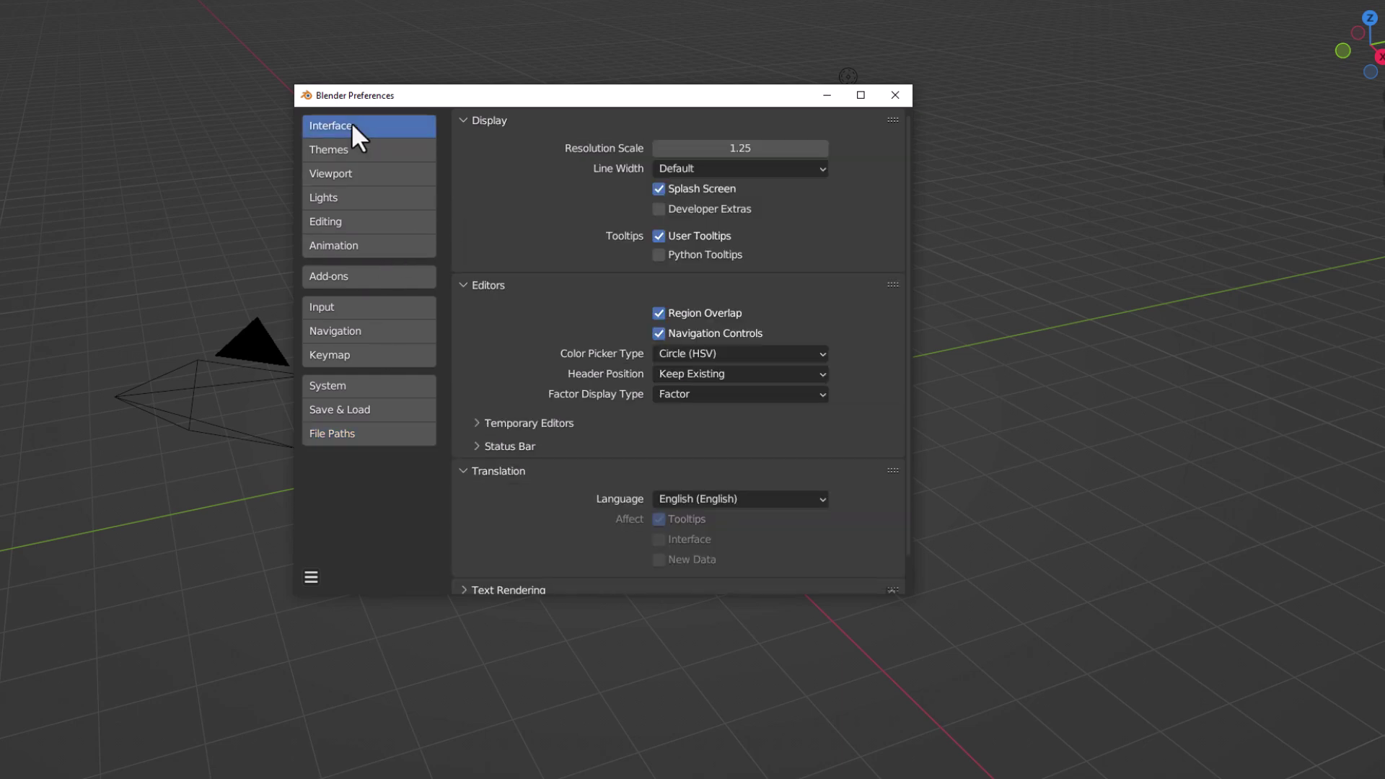
Step: Enable Developer Extras and scroll through the new Experimental feature list
{"action": "left_click", "coordinate": [691, 209]}
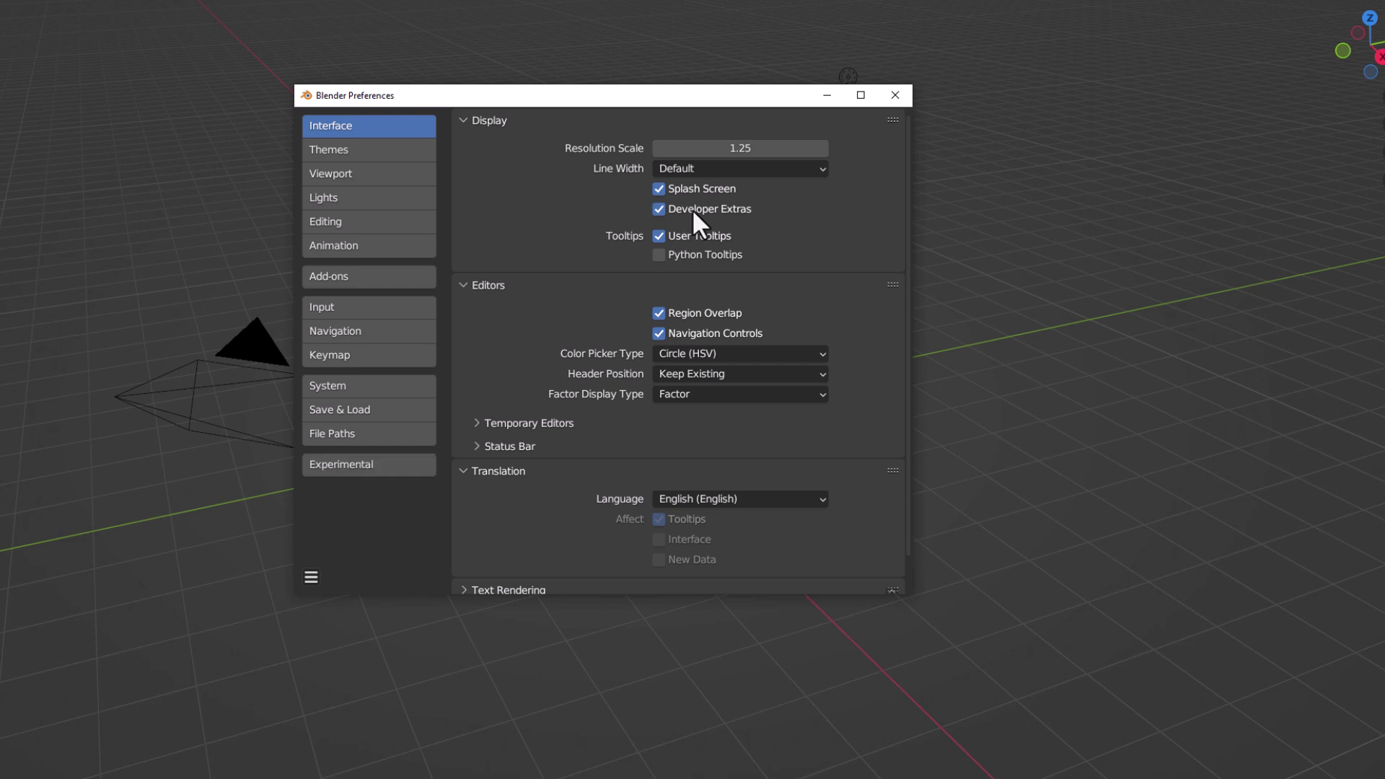
{"action": "left_click", "coordinate": [375, 465]}
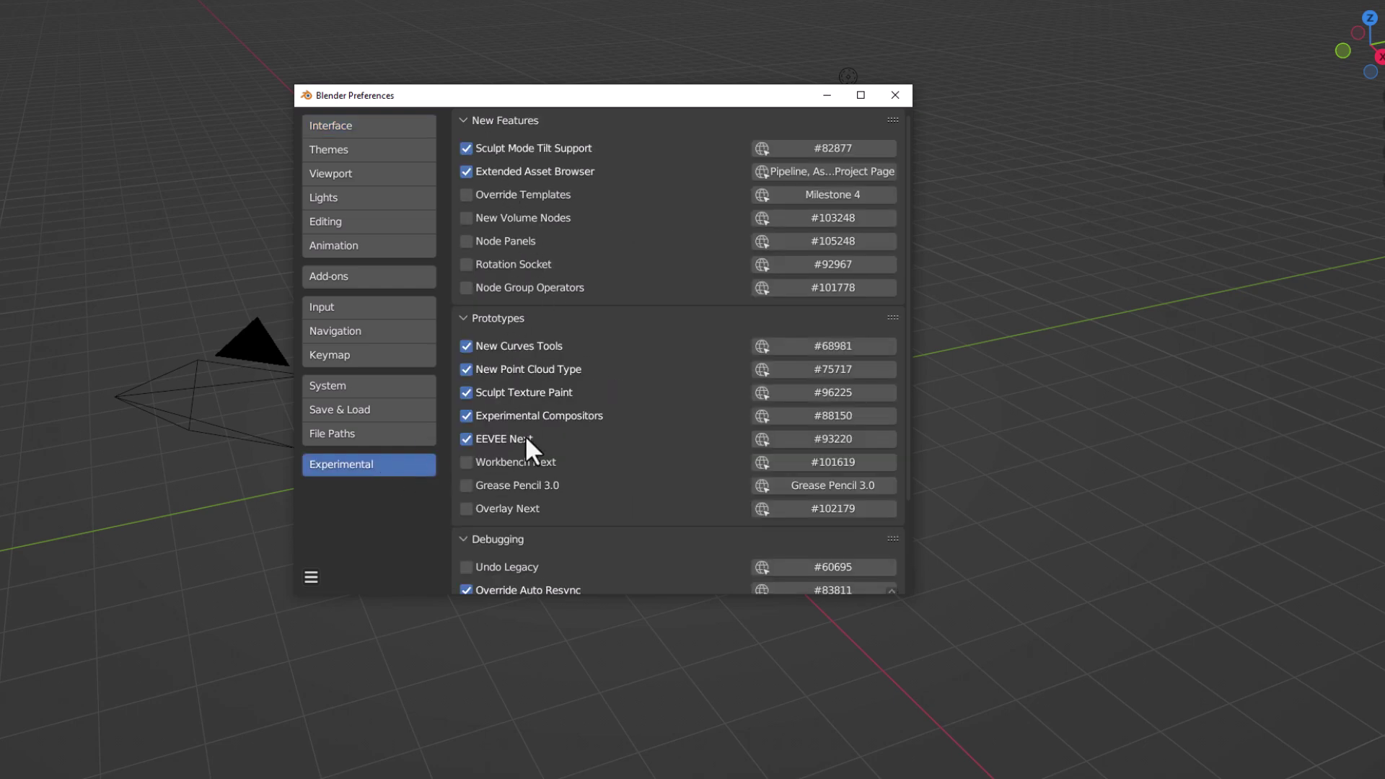
{"action": "scroll", "coordinate": [530, 465], "scroll_direction": "down", "scroll_amount": 2}
{"action": "scroll", "coordinate": [528, 465], "scroll_direction": "up", "scroll_amount": 2}
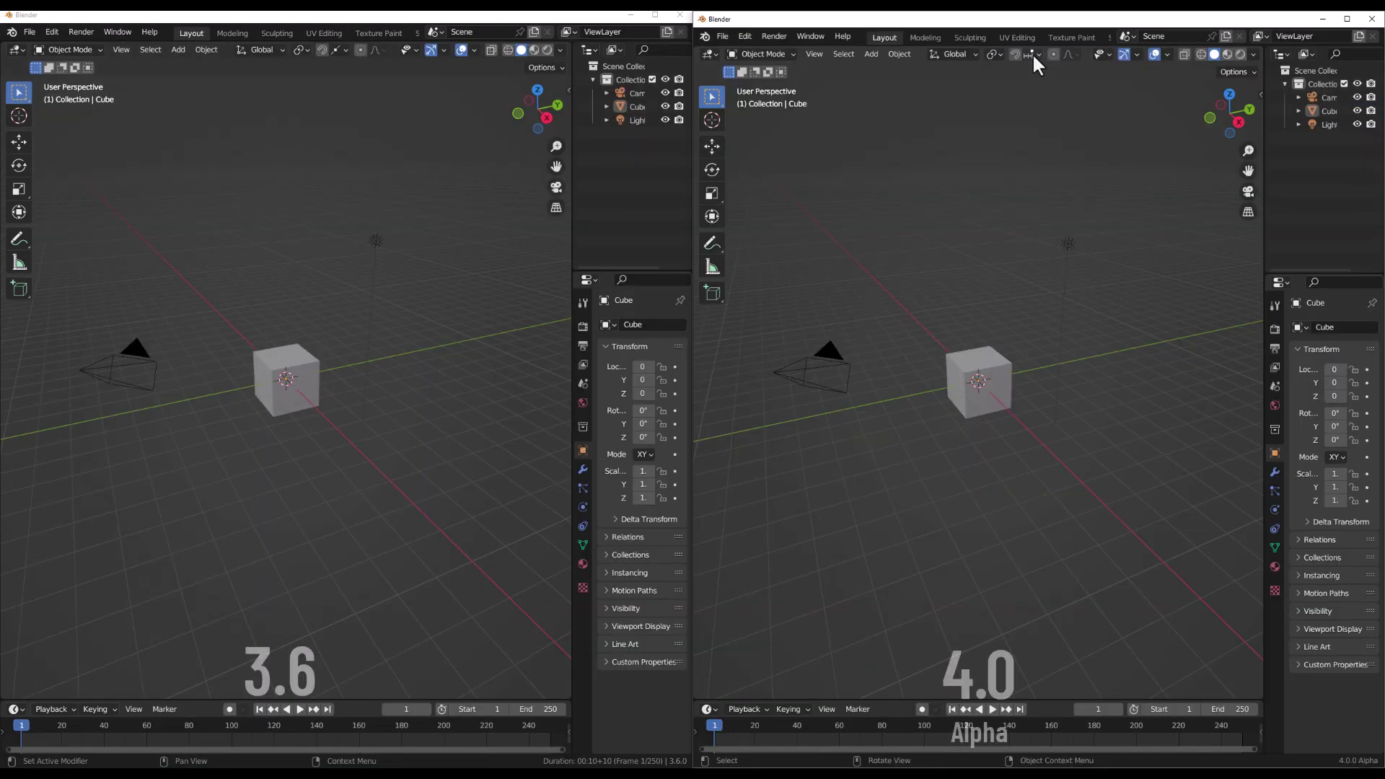
Step: Open both snapping menus; set 3.6 to Increment then Face Nearest, 4.0 to Edge Perpendicular
{"action": "left_click", "coordinate": [1032, 53]}
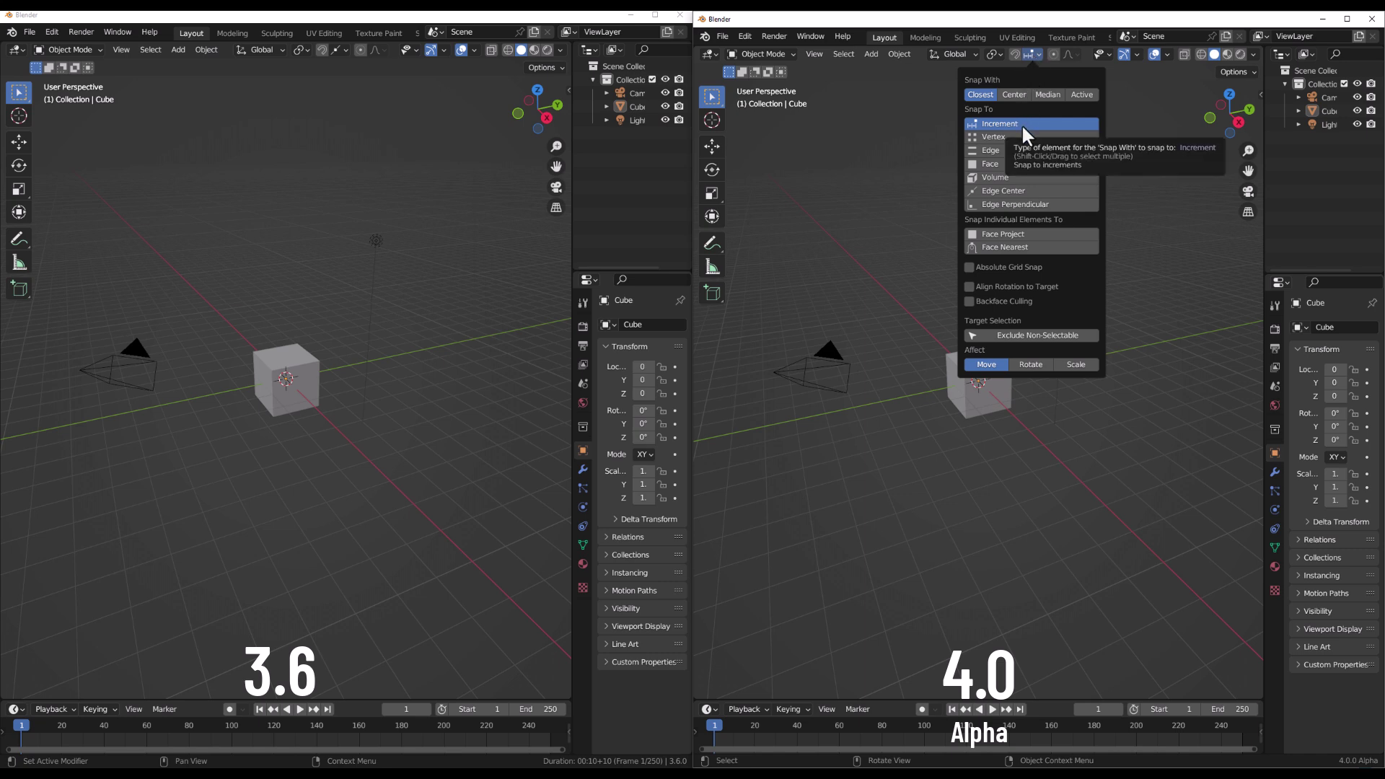
{"action": "left_click", "coordinate": [336, 50]}
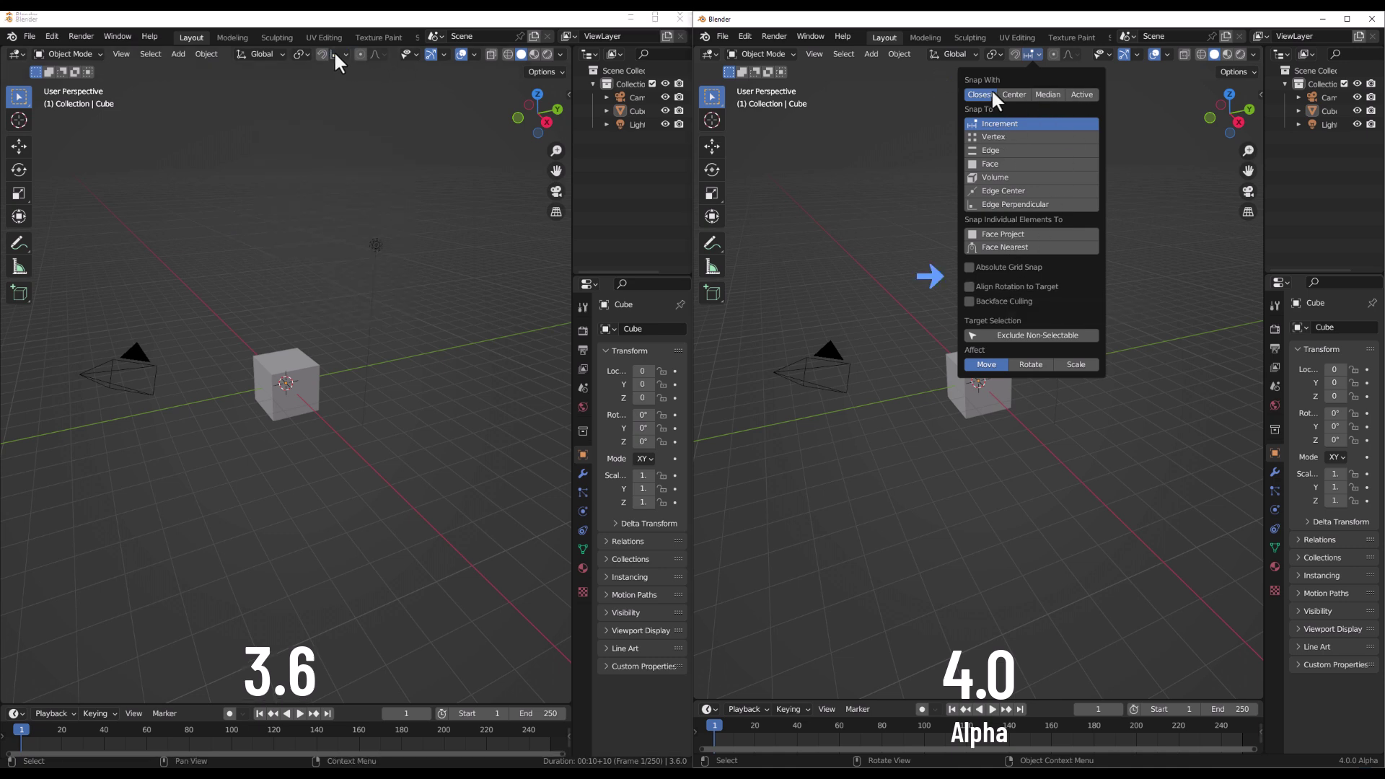
{"action": "left_click", "coordinate": [336, 51]}
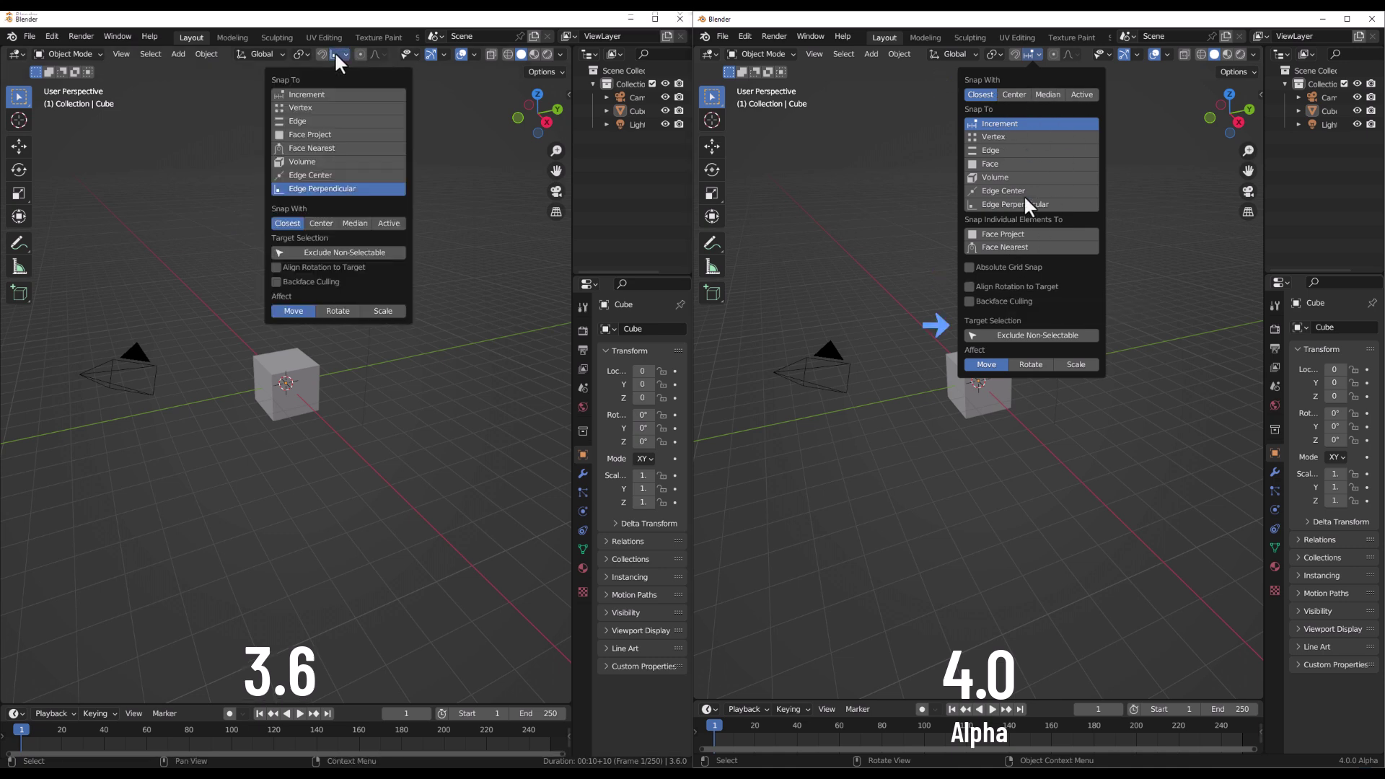
{"action": "left_click", "coordinate": [327, 93]}
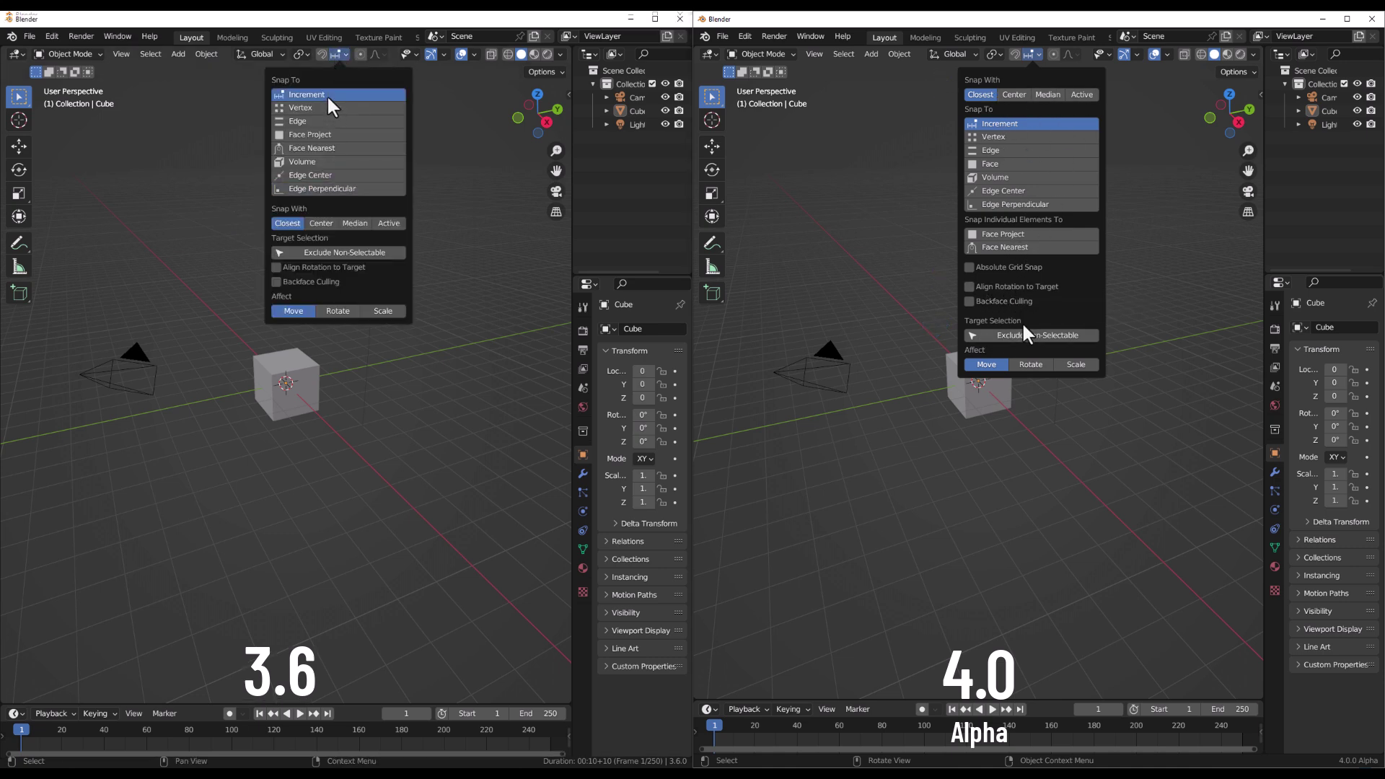
{"action": "left_click", "coordinate": [1031, 204]}
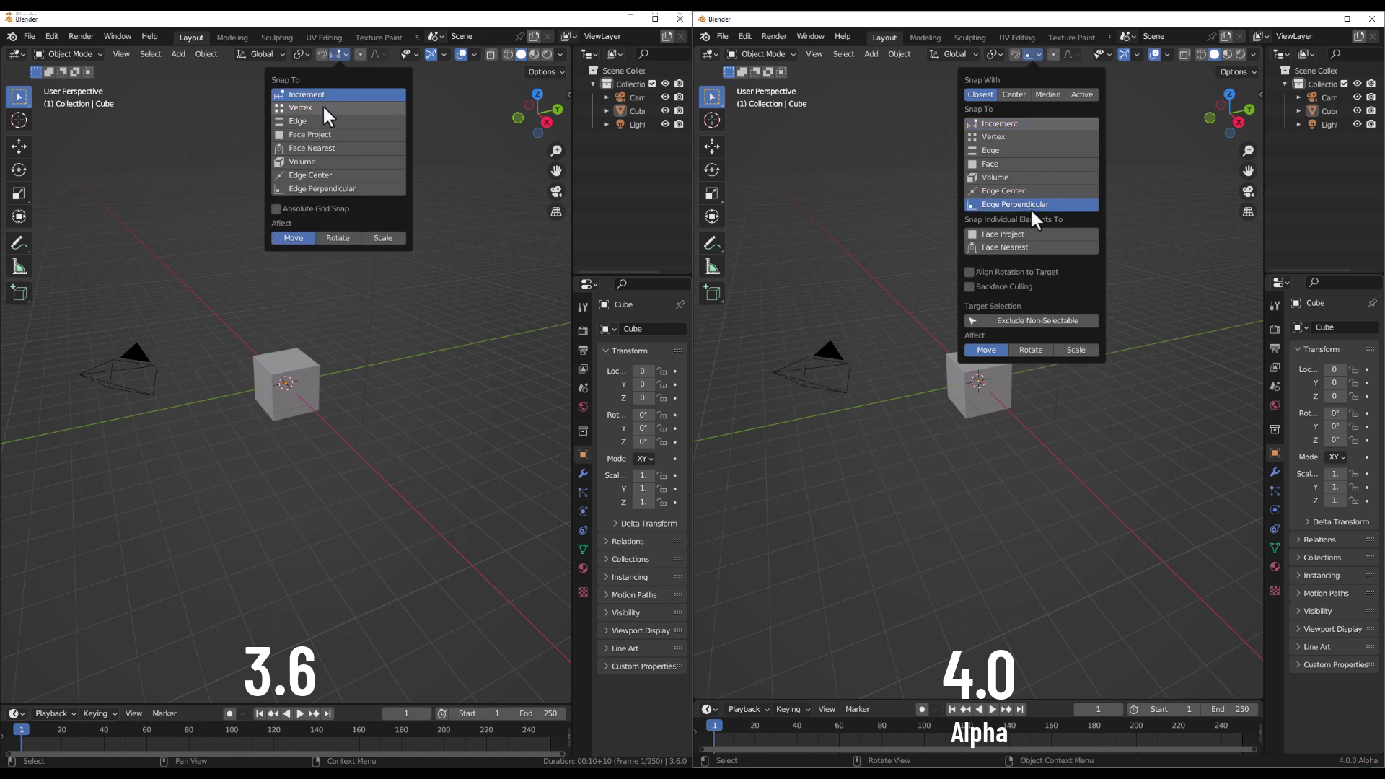
{"action": "left_click", "coordinate": [322, 107]}
Step: Alternate both versions' snap targets among Edge, Face Nearest, Edge Perpendicular and Increment
{"action": "left_click", "coordinate": [1031, 137]}
{"action": "left_click", "coordinate": [1029, 150]}
{"action": "left_click", "coordinate": [326, 147]}
{"action": "left_click", "coordinate": [1031, 124]}
{"action": "left_click", "coordinate": [327, 175]}
{"action": "left_click", "coordinate": [327, 184]}
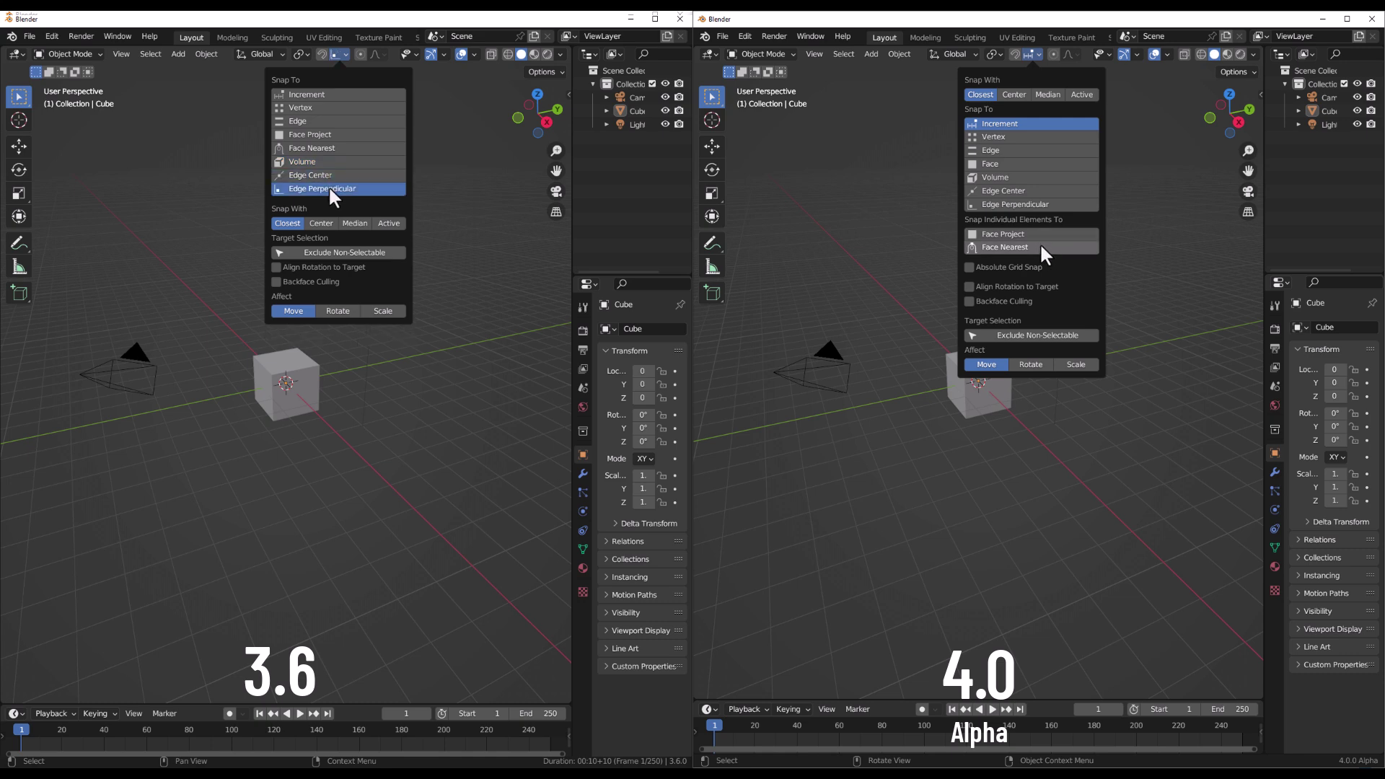
Step: Cycle 3.6's snap target through Edge, Edge Center, Edge Perpendicular, Volume, Increment and Face Nearest
{"action": "left_click", "coordinate": [328, 120]}
{"action": "left_click", "coordinate": [327, 176]}
{"action": "left_click", "coordinate": [328, 189]}
{"action": "left_click", "coordinate": [325, 162]}
{"action": "left_click", "coordinate": [326, 94]}
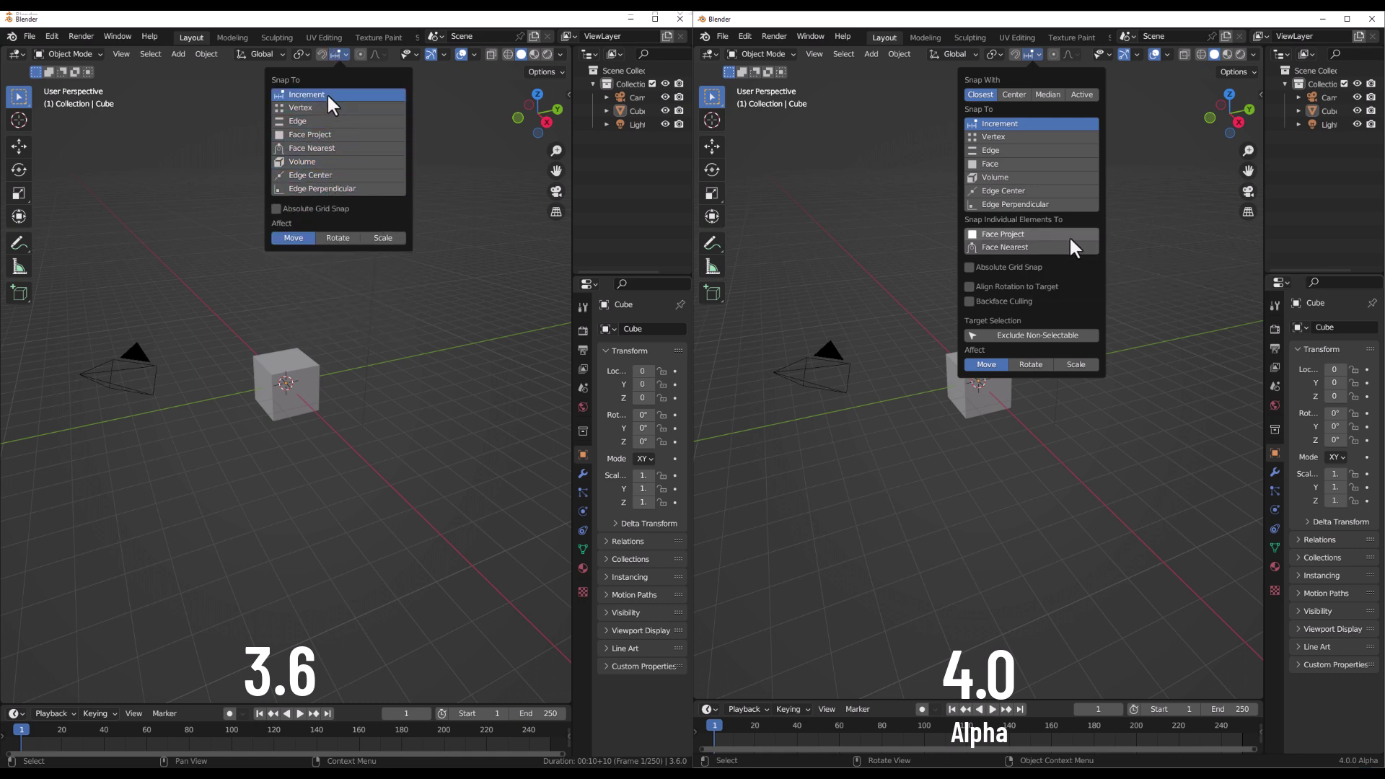
{"action": "left_click", "coordinate": [327, 148]}
{"action": "left_click", "coordinate": [328, 175]}
{"action": "left_click", "coordinate": [327, 188]}
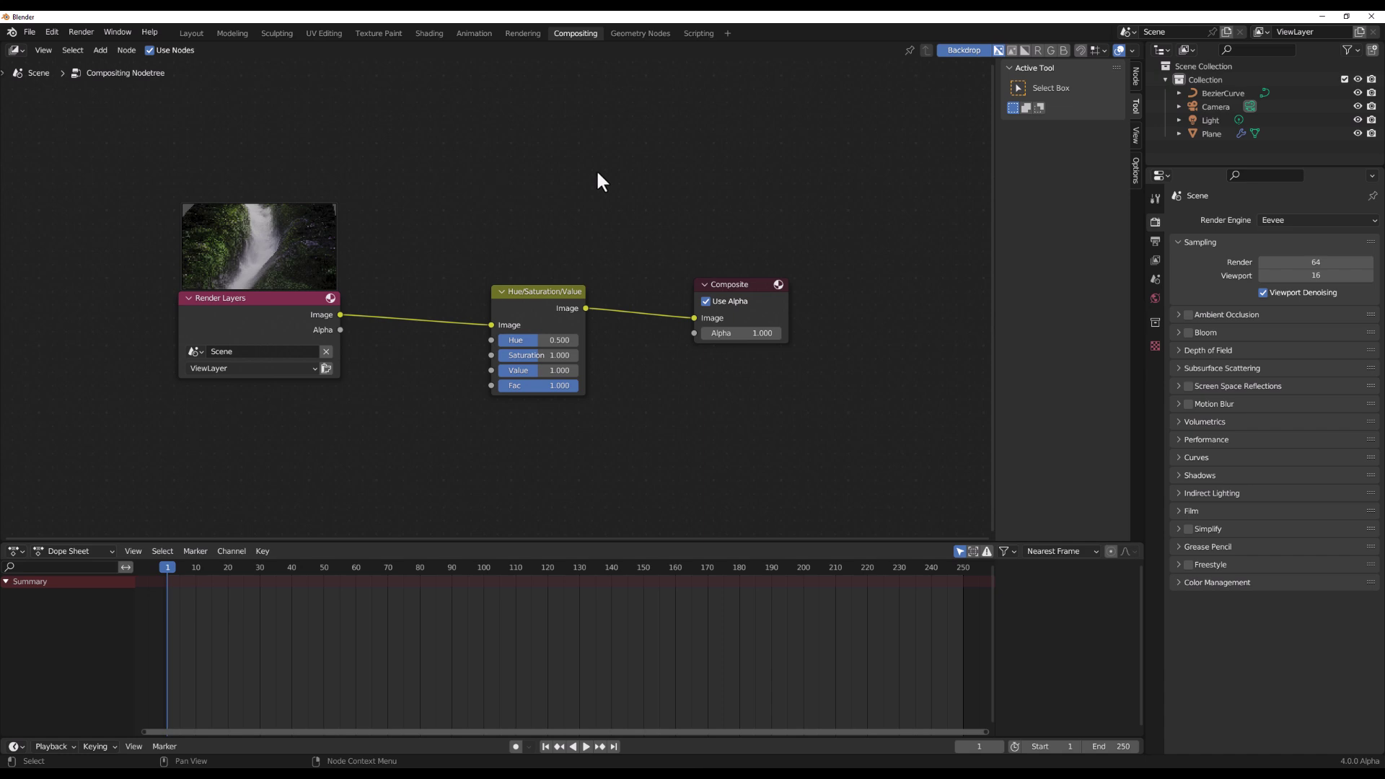
Step: Move the Render Layers node down-left, toggle node Previews off and on, then select the lamp's ring curve
{"action": "left_click_drag", "start_coordinate": [252, 334], "coordinate": [281, 311]}
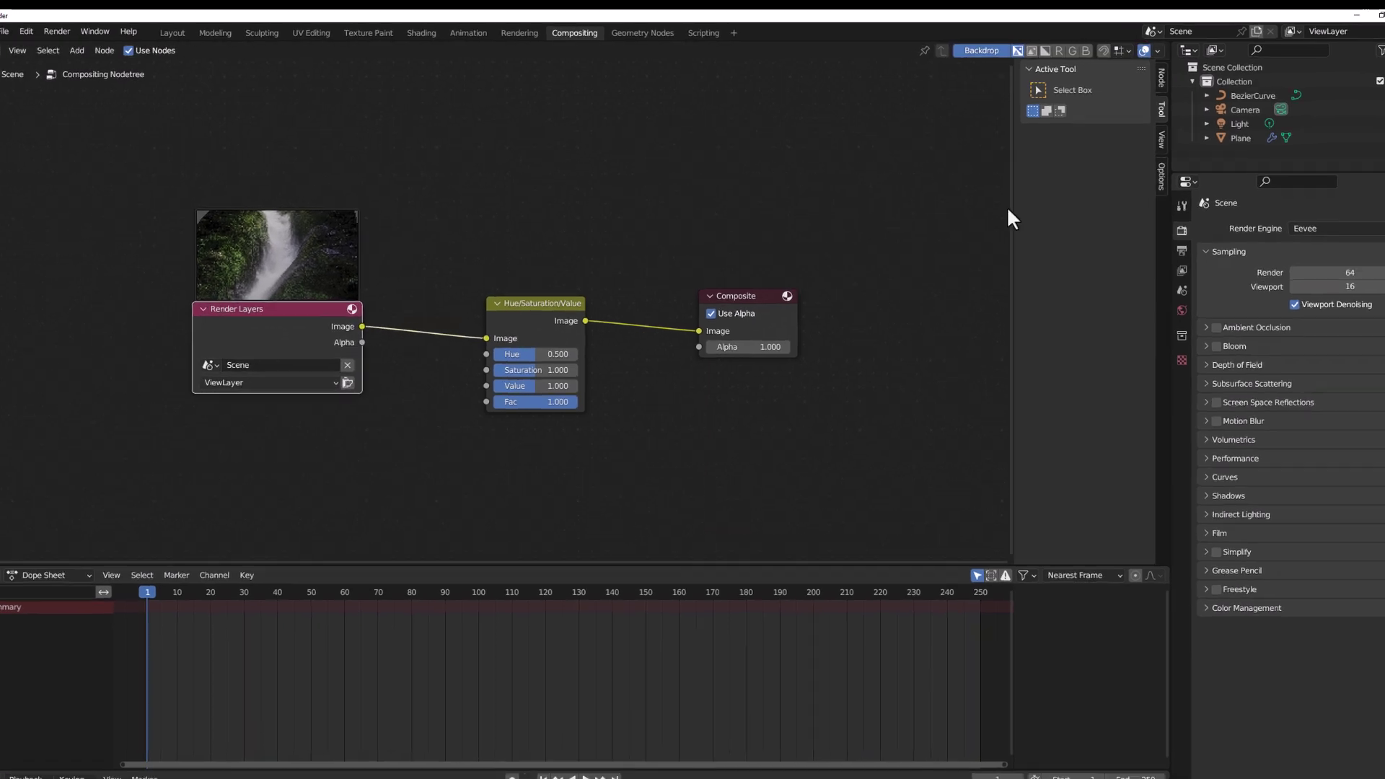
{"action": "left_click", "coordinate": [1130, 49]}
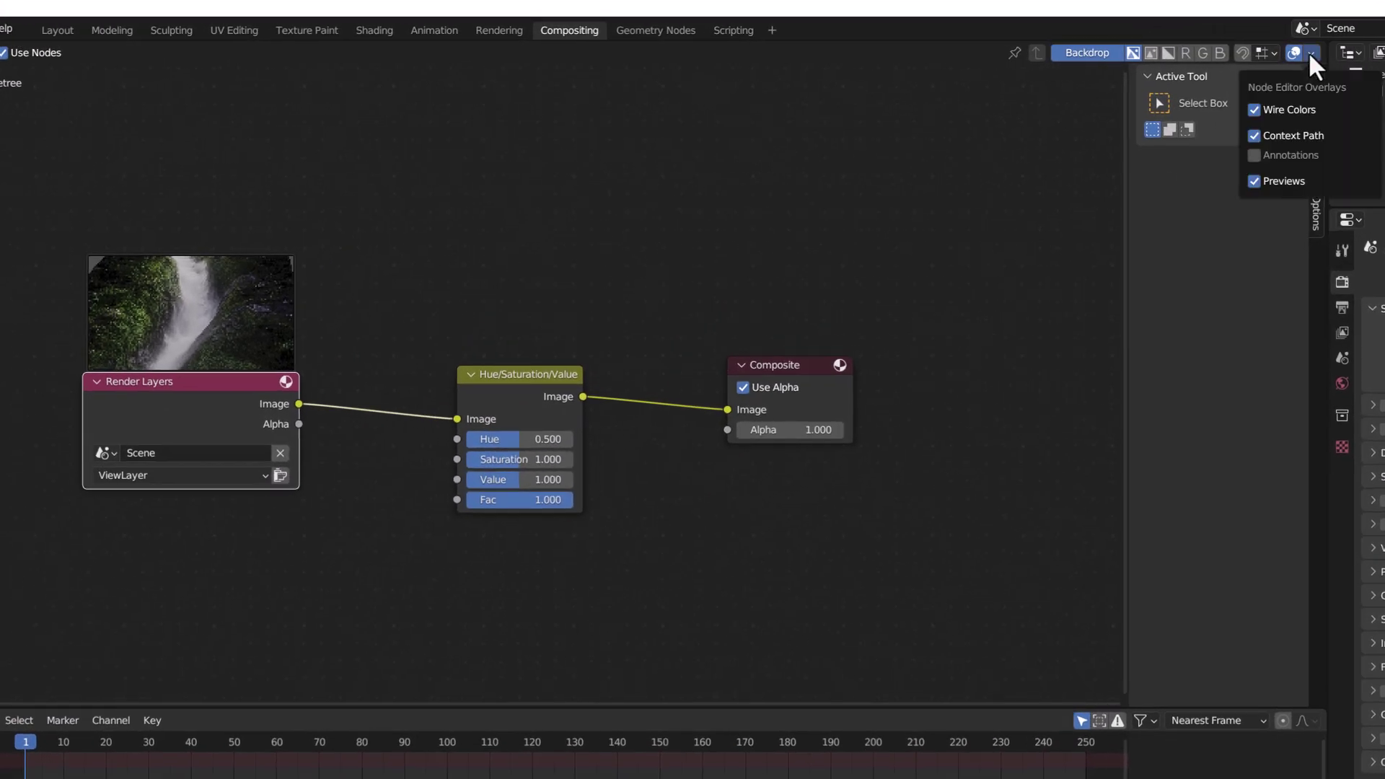
{"action": "left_click", "coordinate": [1255, 181]}
{"action": "left_click", "coordinate": [1255, 181]}
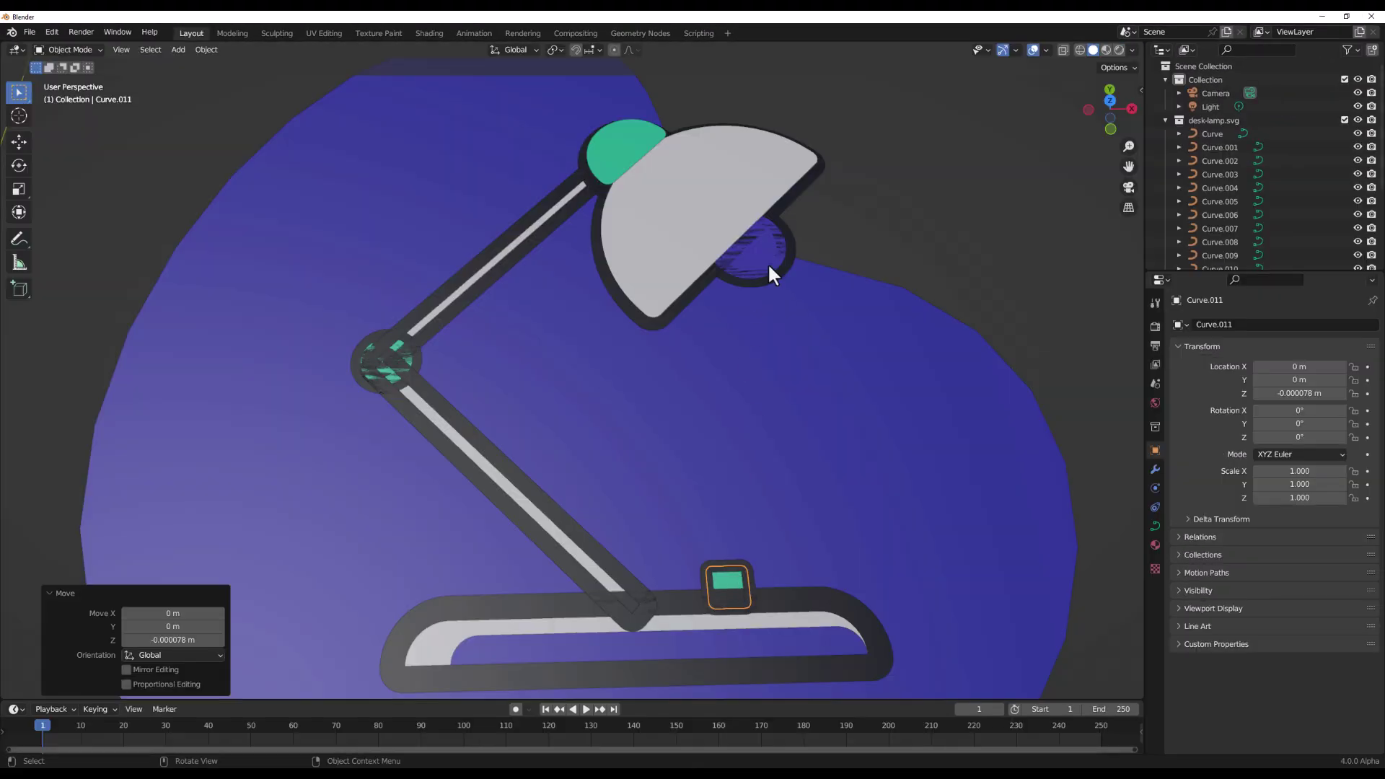
{"action": "left_click", "coordinate": [768, 262]}
Step: Move the lamp shade's ring curve along Z, then select the blue blob background curve
{"action": "key", "text": "g"}
{"action": "key", "text": "z"}
{"action": "left_click", "coordinate": [774, 266]}
{"action": "scroll", "coordinate": [837, 394], "scroll_direction": "down", "scroll_amount": 5}
{"action": "left_click", "coordinate": [773, 501]}
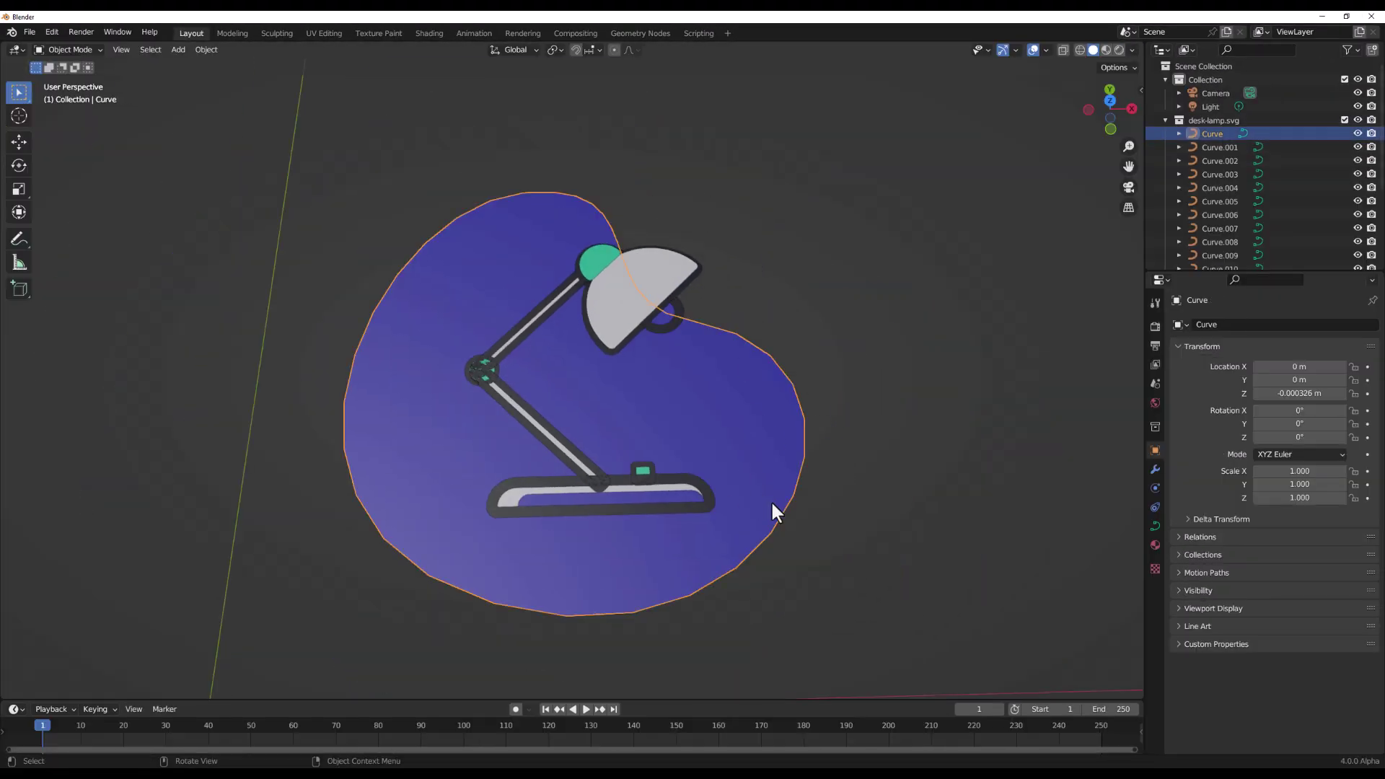
{"action": "middle_click_drag", "start_coordinate": [773, 501], "coordinate": [691, 456]}
{"action": "scroll", "coordinate": [691, 456], "scroll_direction": "up", "scroll_amount": 5}
{"action": "scroll", "coordinate": [692, 460], "scroll_direction": "down", "scroll_amount": 5}
{"action": "scroll", "coordinate": [714, 469], "scroll_direction": "up", "scroll_amount": 5}
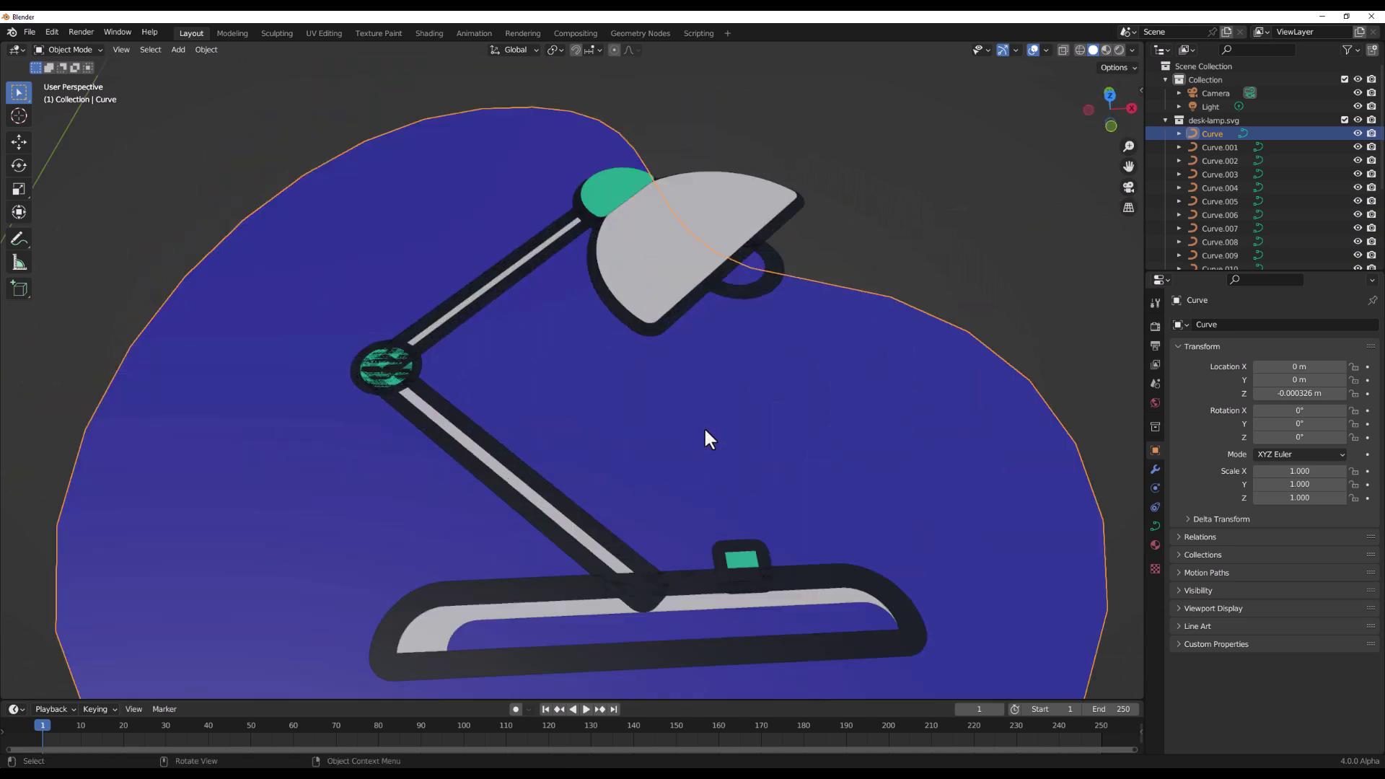
{"action": "scroll", "coordinate": [705, 435], "scroll_direction": "down", "scroll_amount": 6}
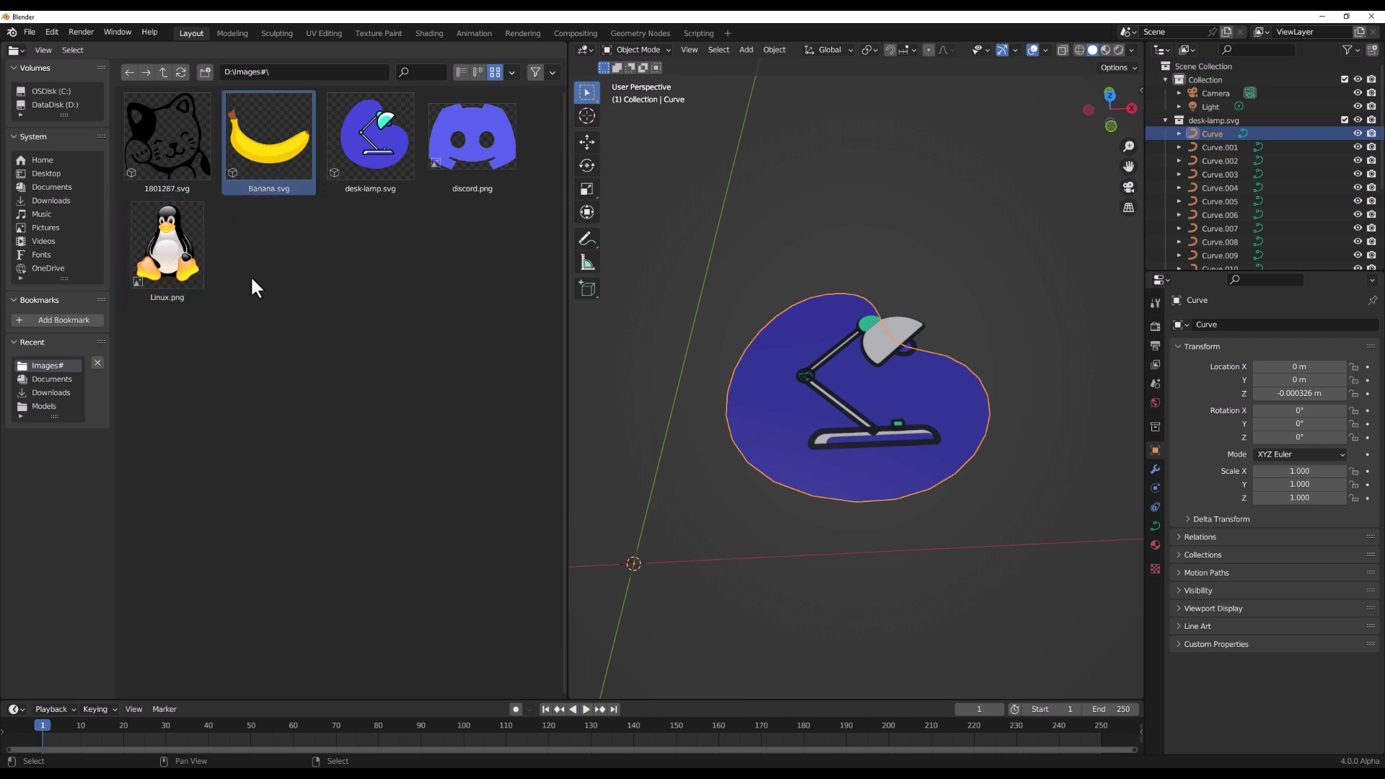
Step: Browse the images folder past 1801287.svg, discord.png and Banana.svg, and select desk-lamp.svg
{"action": "left_click", "coordinate": [208, 167]}
{"action": "left_click", "coordinate": [446, 154]}
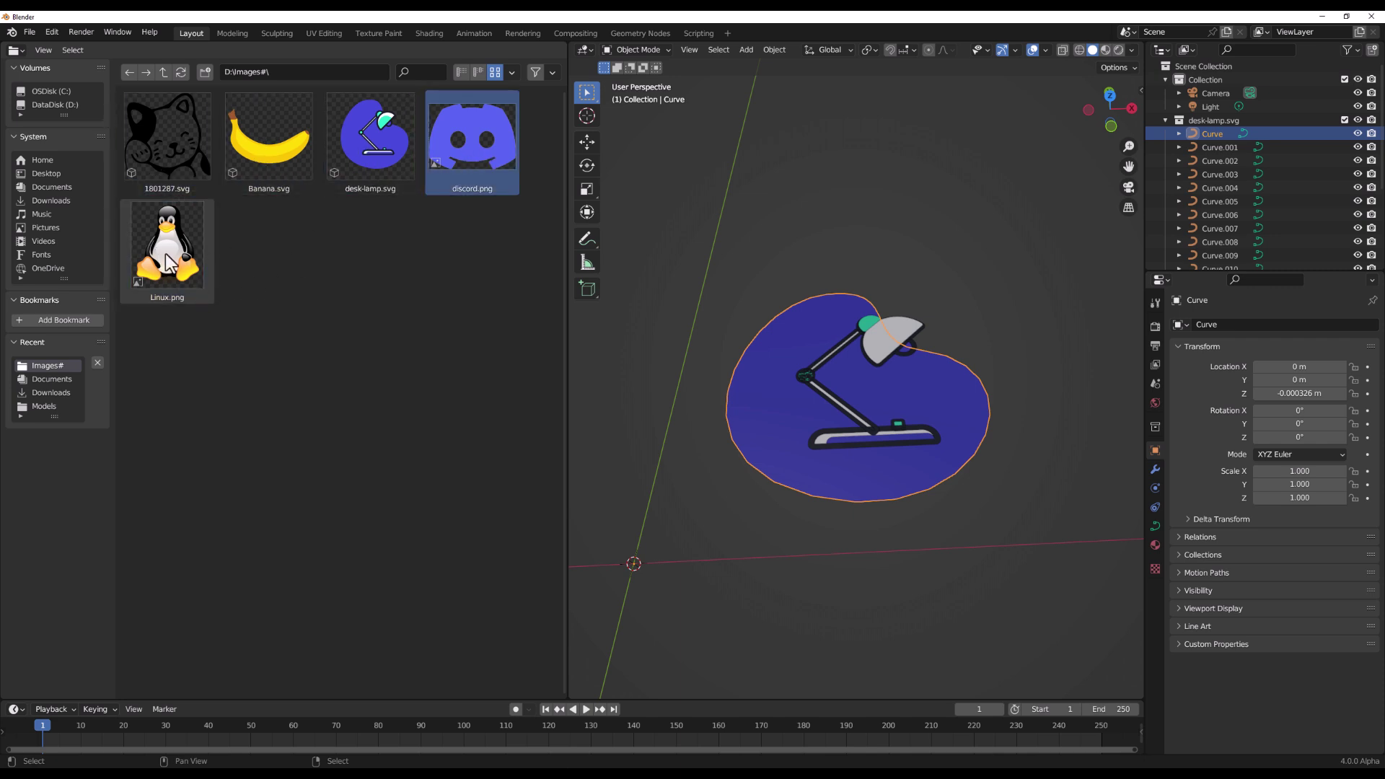
{"action": "left_click", "coordinate": [258, 153]}
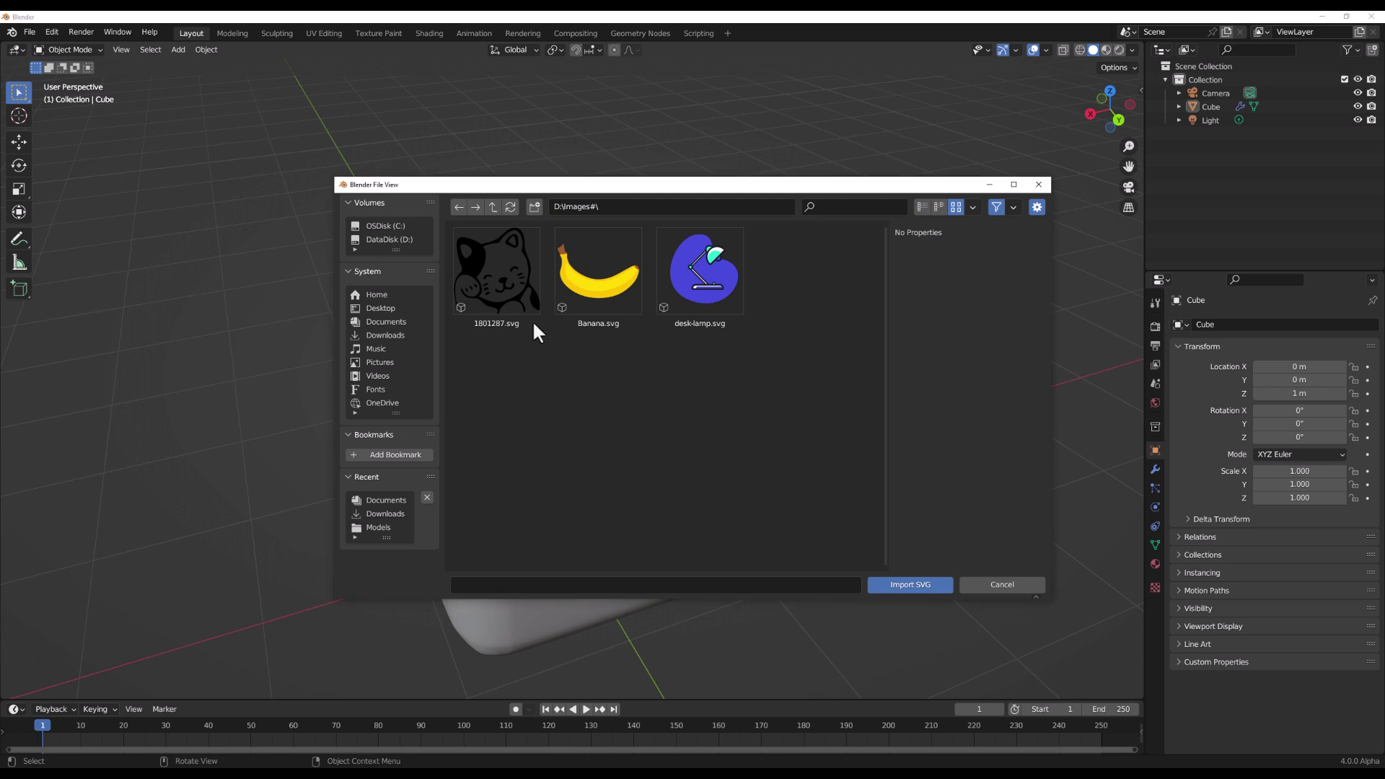
{"action": "left_click", "coordinate": [519, 288]}
{"action": "left_click", "coordinate": [590, 294]}
{"action": "left_click", "coordinate": [682, 286]}
{"action": "left_click", "coordinate": [694, 385]}
{"action": "left_click", "coordinate": [692, 285]}
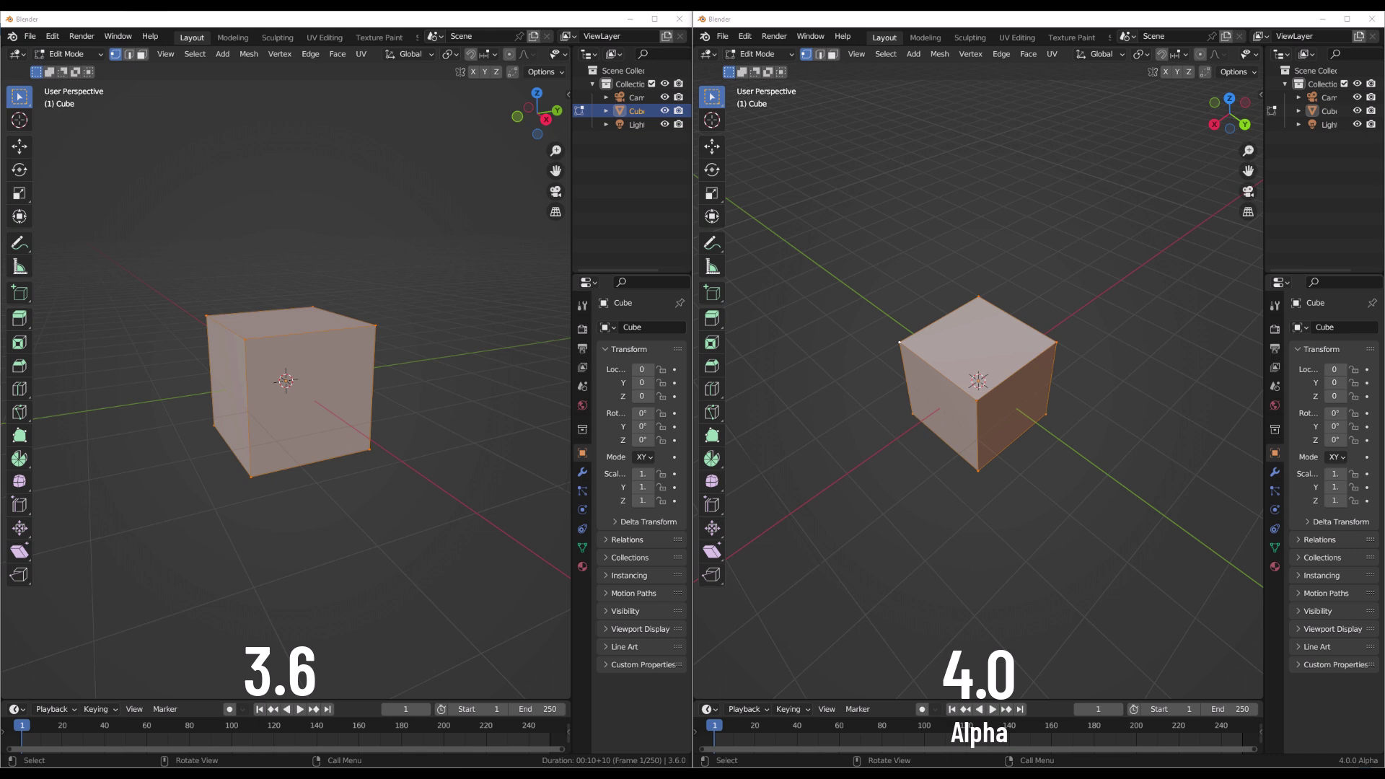
Step: Show the edit-mode viewport Options popover in 3.6, then in 4.0 Alpha
{"action": "left_click", "coordinate": [540, 71]}
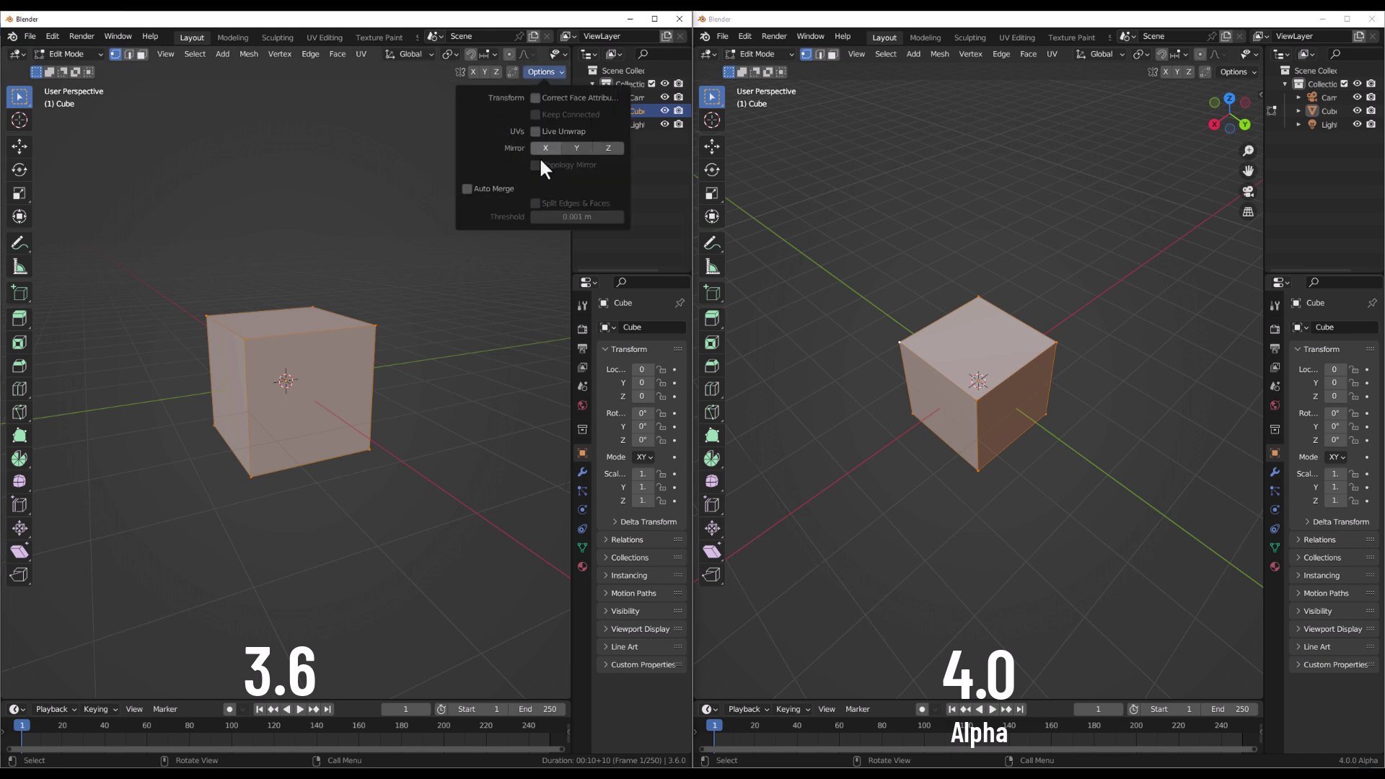
{"action": "left_click", "coordinate": [1234, 72]}
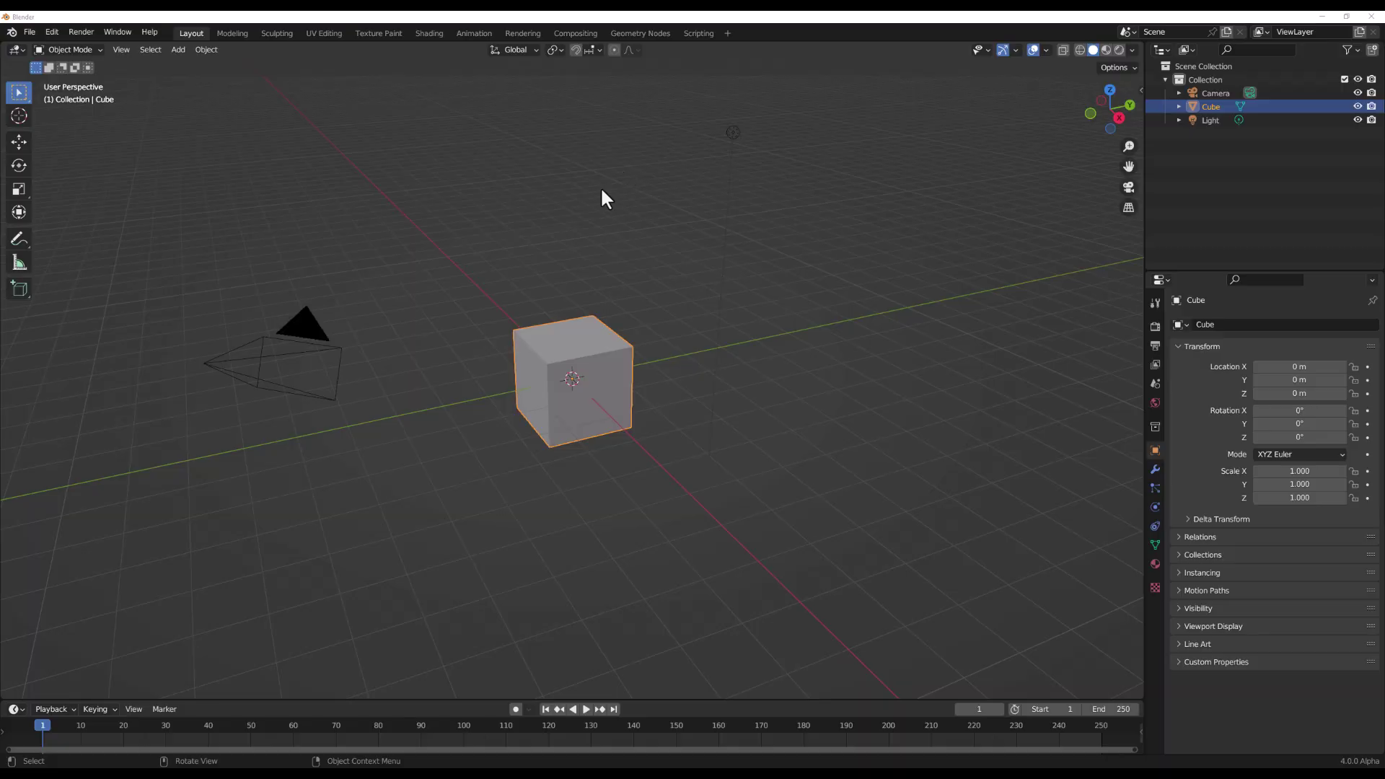
Step: Face the cube front-on and create a new Geometry Nodes tree in the Geometry Nodes workspace
{"action": "middle_click_drag", "start_coordinate": [603, 191], "coordinate": [714, 362]}
{"action": "left_click", "coordinate": [640, 34]}
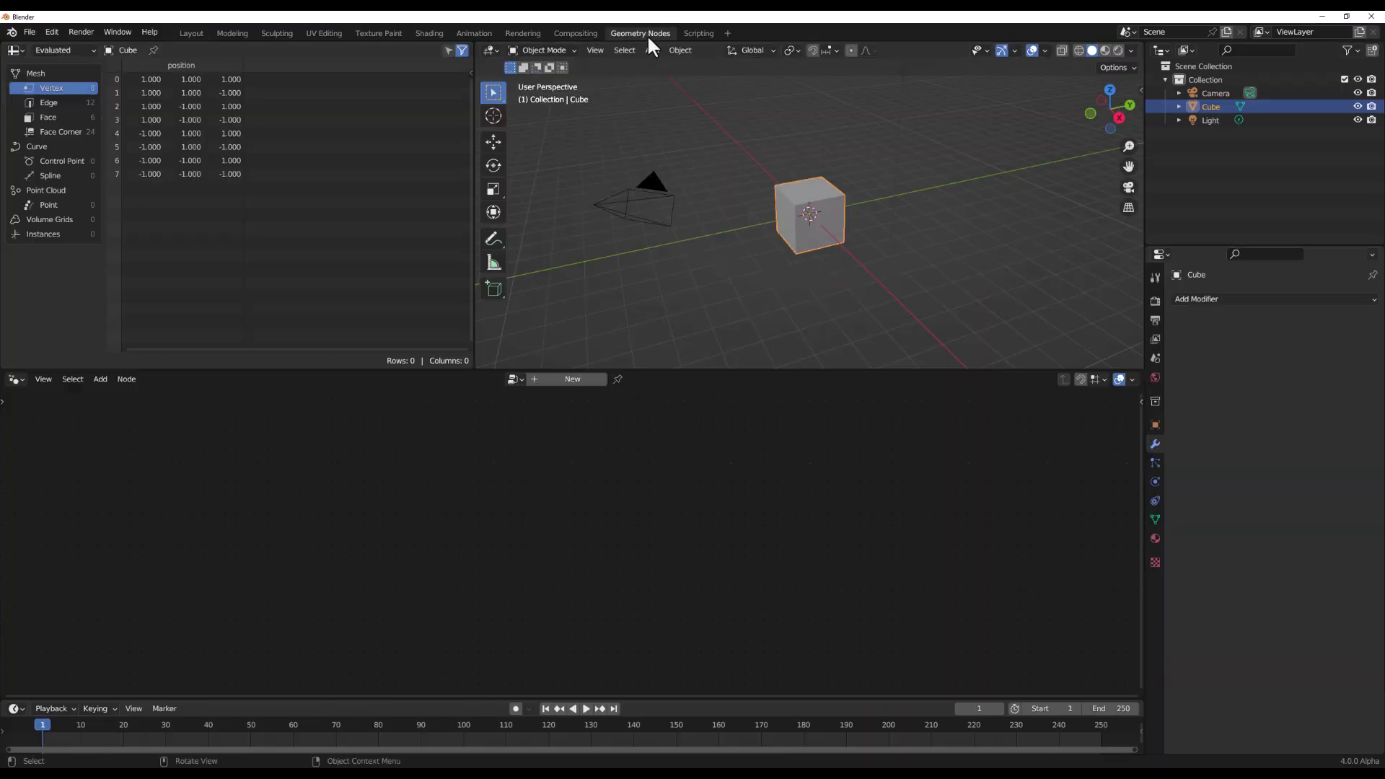
{"action": "left_click", "coordinate": [578, 377]}
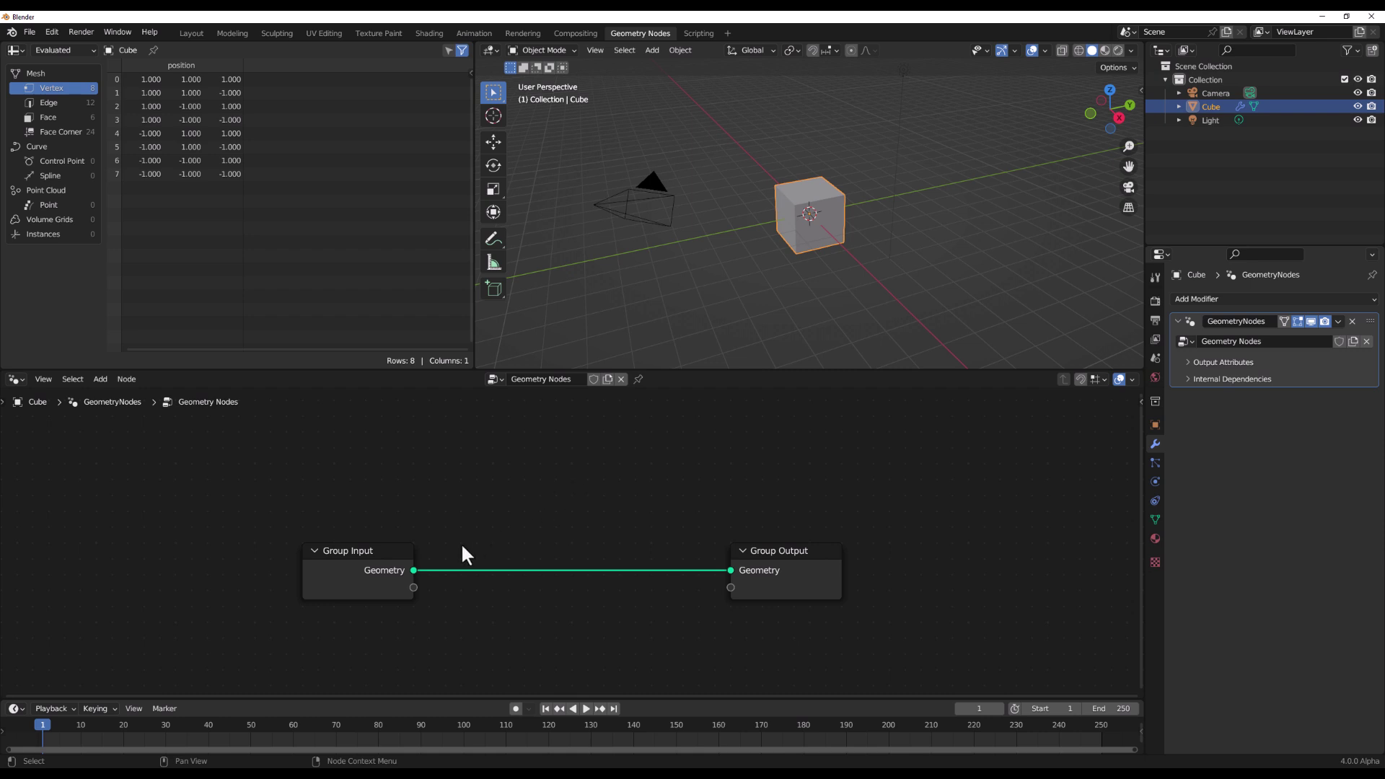
Step: Insert a Transform Geometry node between Group Input and Group Output with Translation X of 5 m
{"action": "left_click_drag", "start_coordinate": [414, 569], "coordinate": [471, 516]}
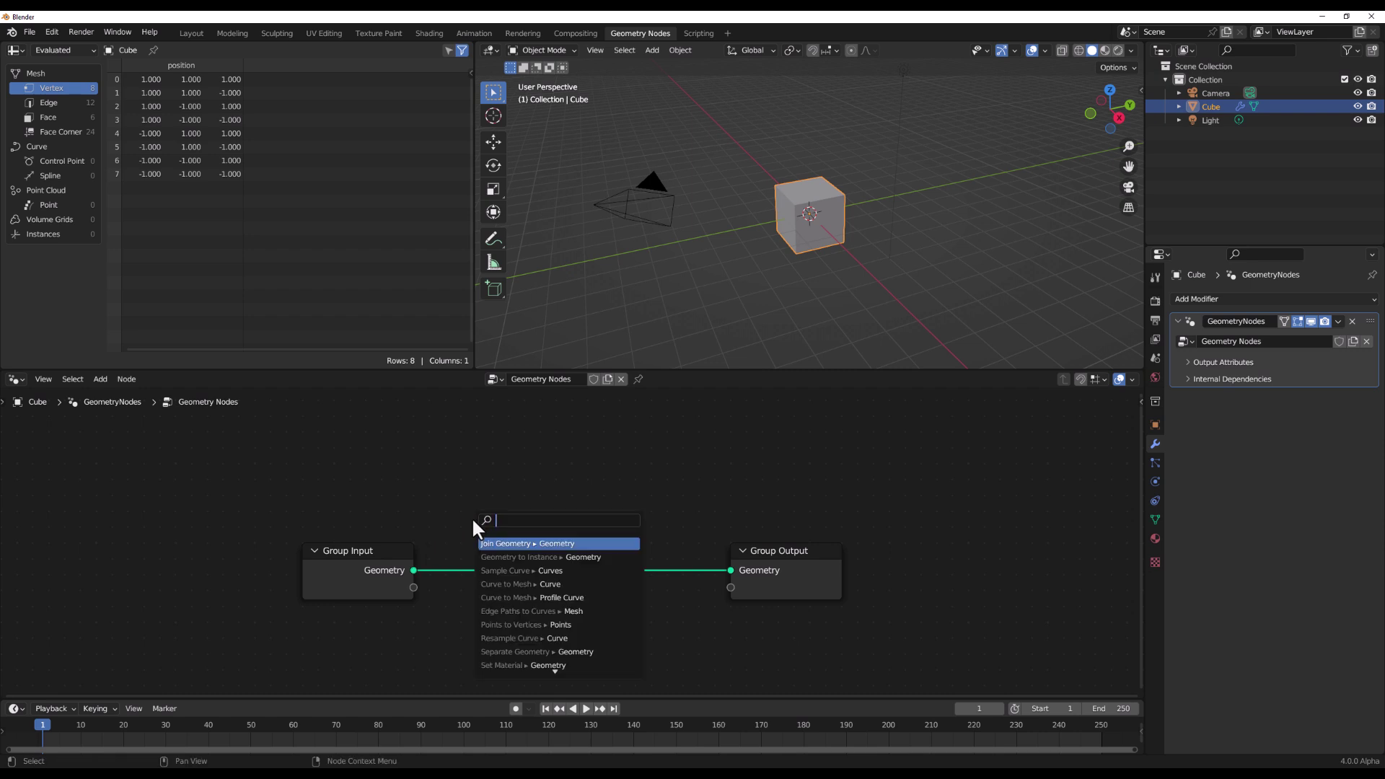
{"action": "type", "text": "transform"}
{"action": "key", "text": "Return"}
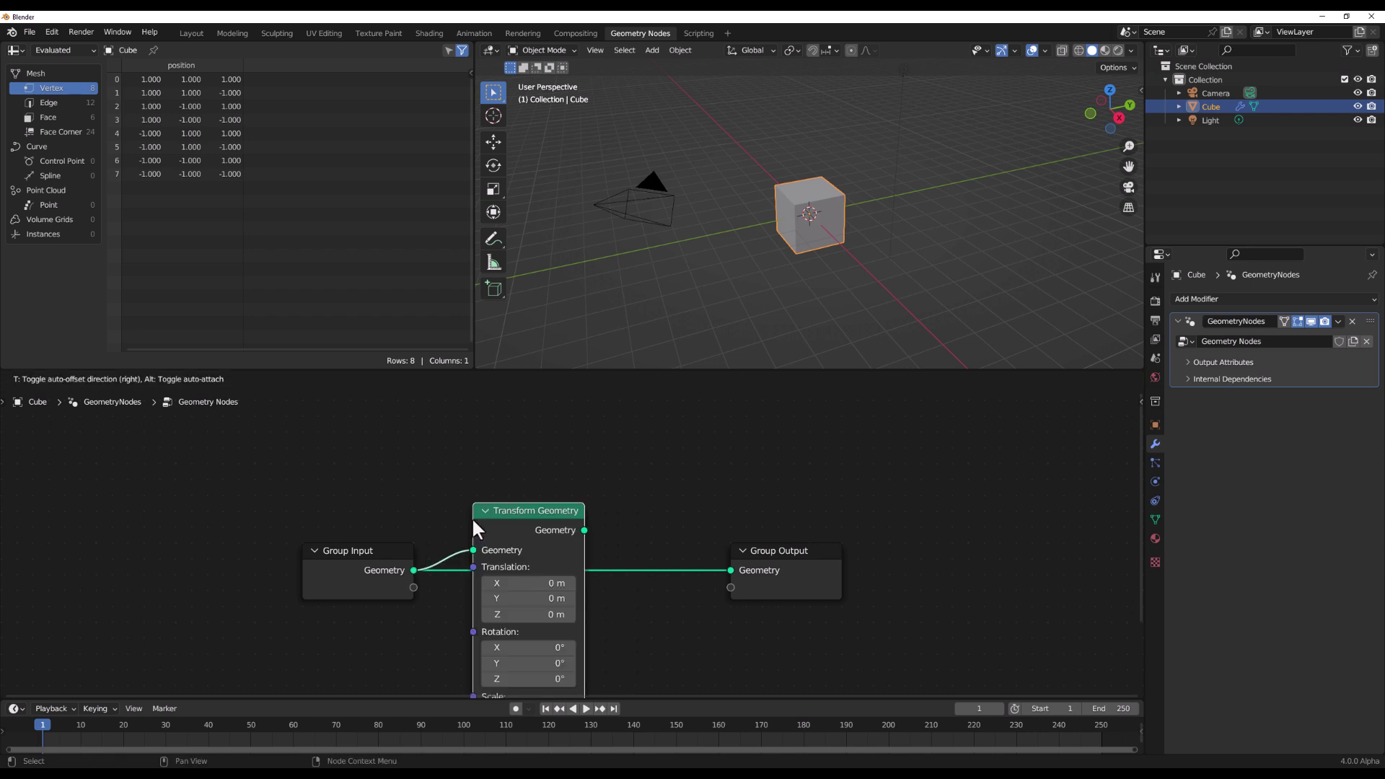
{"action": "left_click", "coordinate": [471, 516]}
{"action": "left_click_drag", "start_coordinate": [585, 530], "coordinate": [730, 570]}
{"action": "left_click", "coordinate": [532, 583]}
{"action": "type", "text": "5"}
{"action": "key", "text": "Return"}
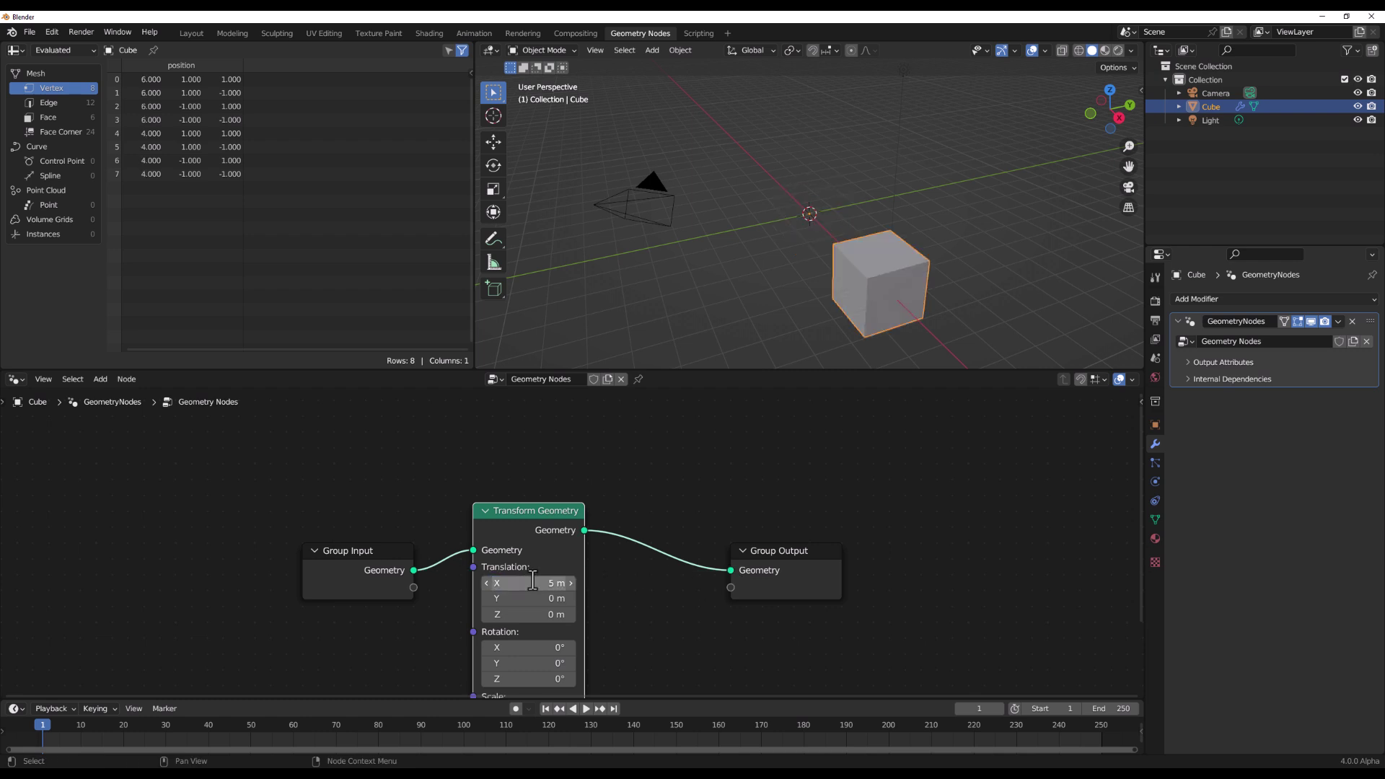
Step: Duplicate the Transform Geometry node before Group Output, delete the duplicate, and select the original
{"action": "left_click", "coordinate": [517, 539]}
{"action": "key", "text": "shift+d"}
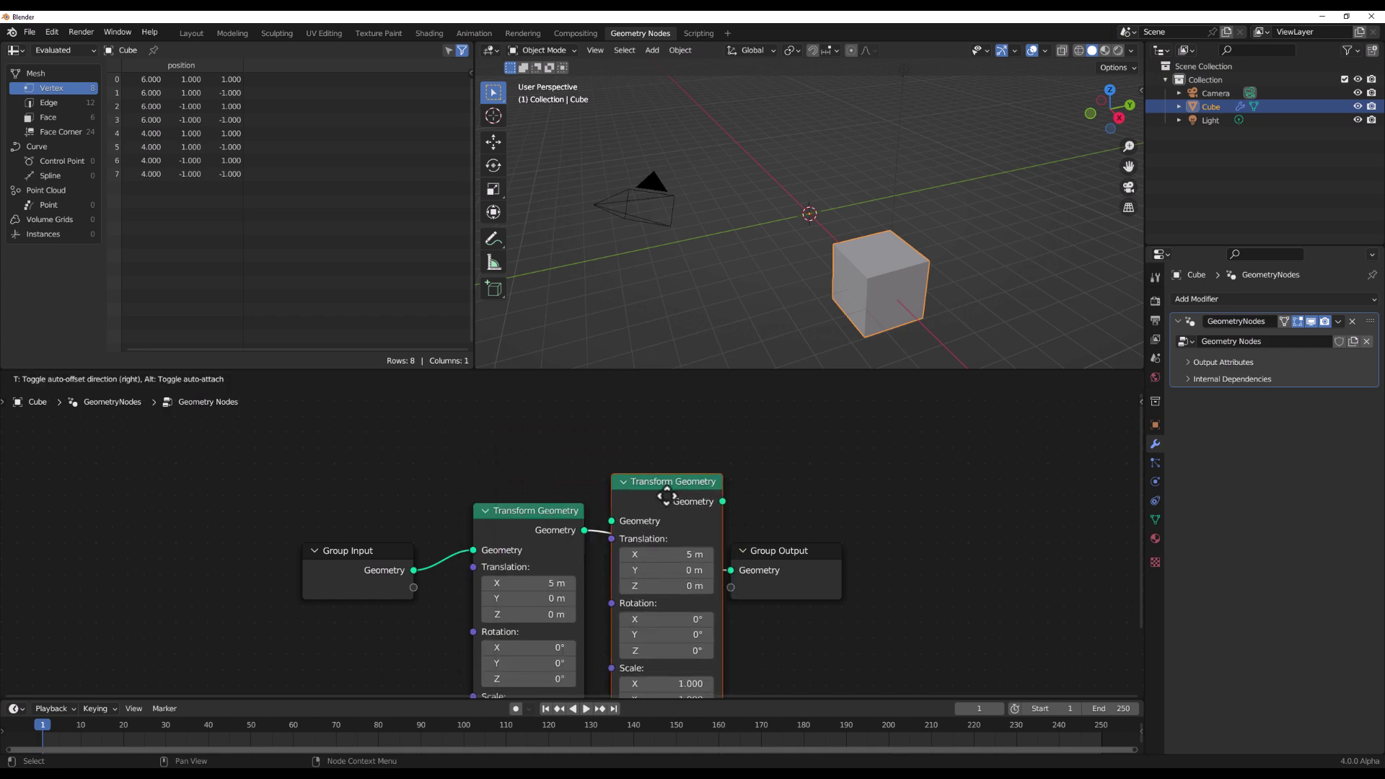
{"action": "left_click", "coordinate": [667, 496]}
{"action": "scroll", "coordinate": [750, 284], "scroll_direction": "down", "scroll_amount": 8}
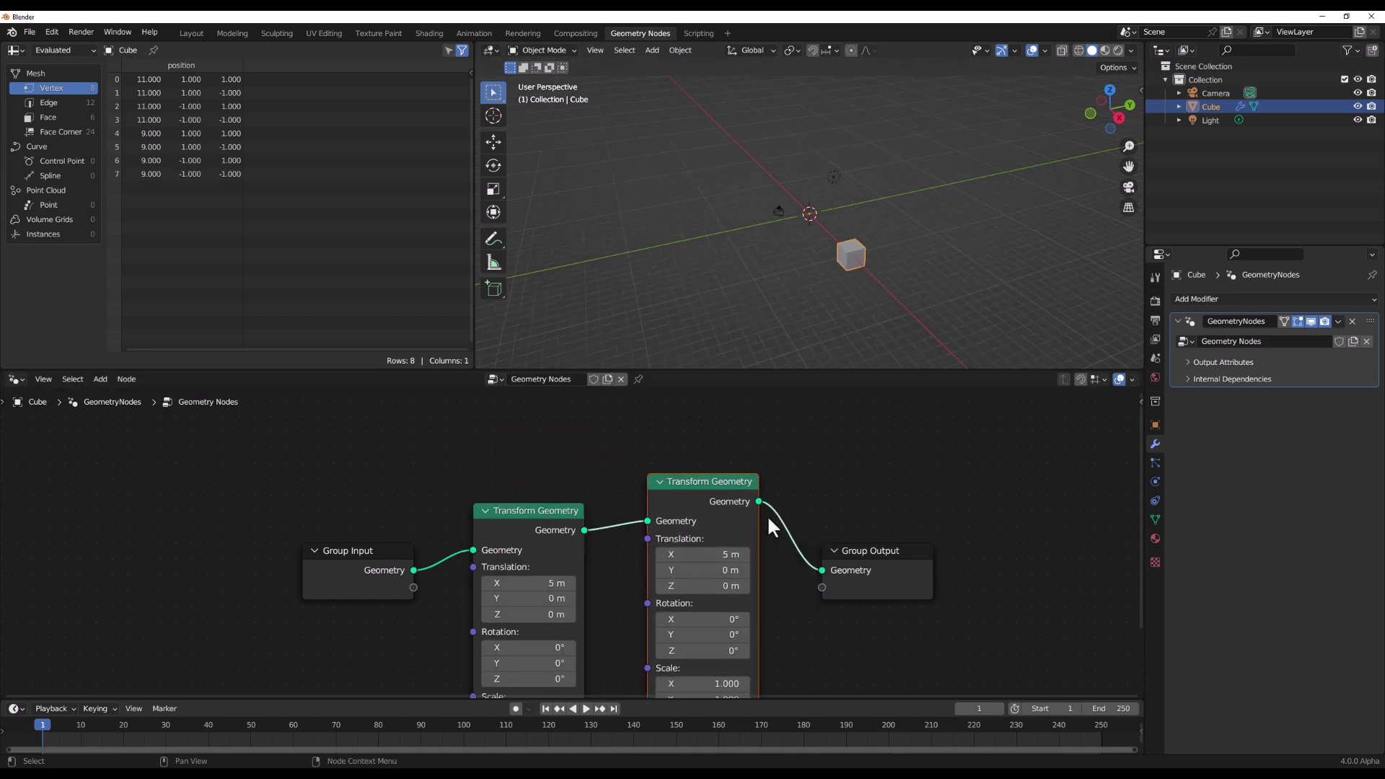
{"action": "key", "text": "ctrl+x"}
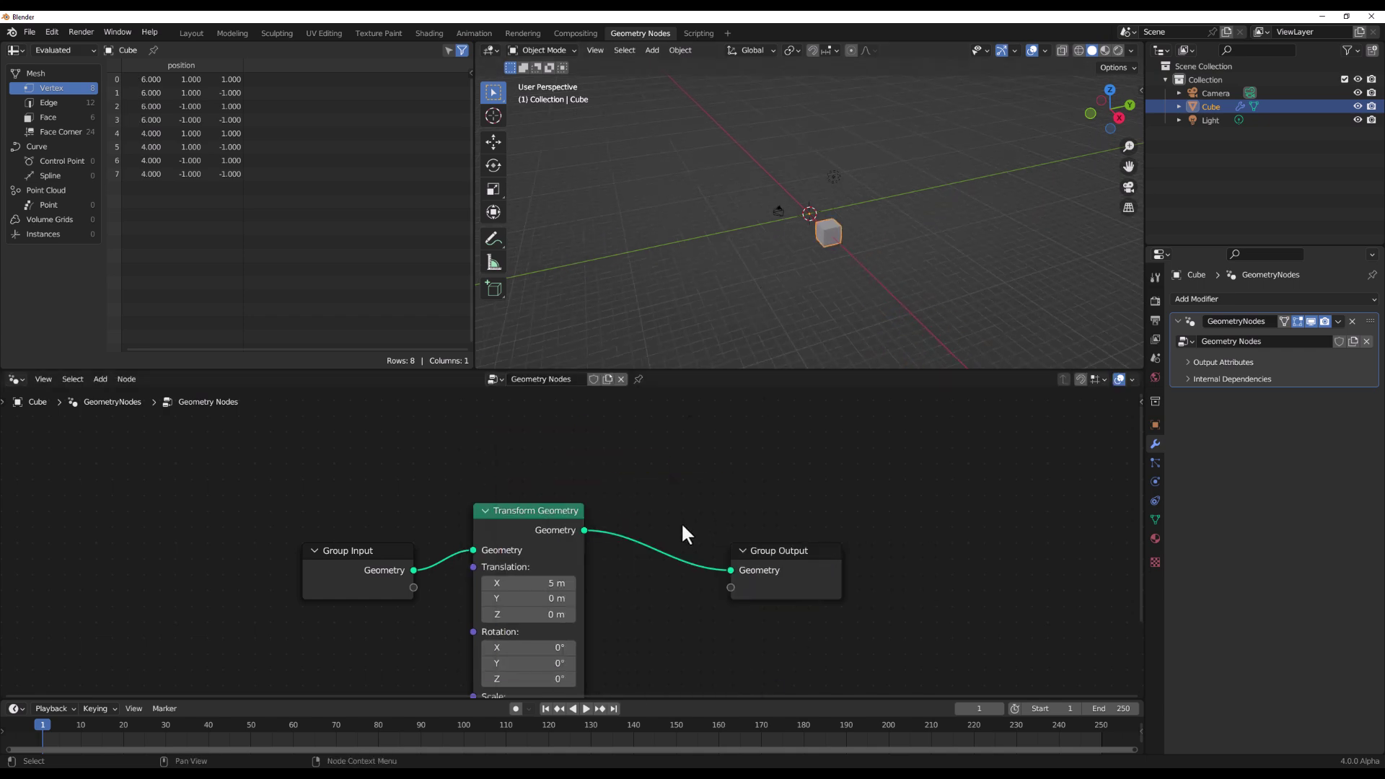
{"action": "left_click", "coordinate": [530, 532]}
Step: Delete the Transform Geometry node and cancel a node search from Group Input
{"action": "key", "text": "Delete"}
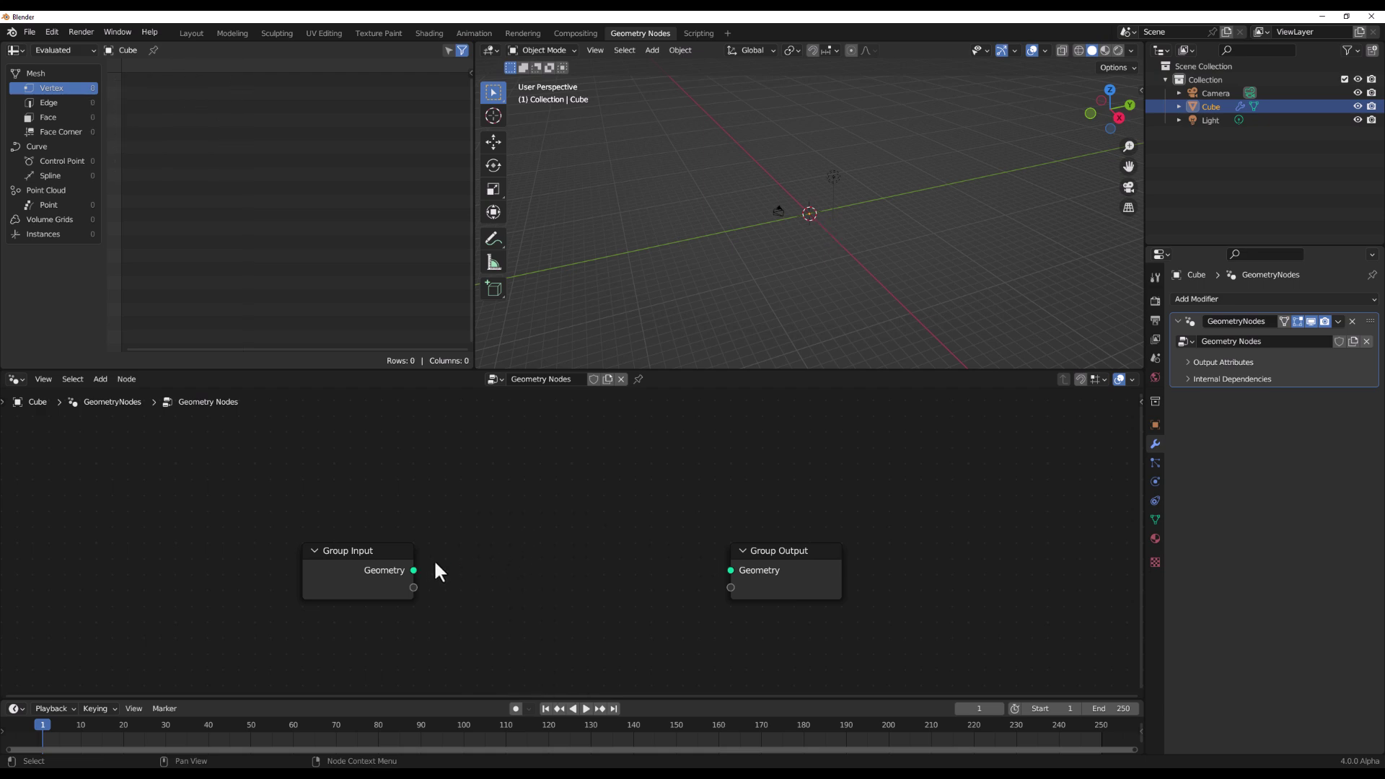
{"action": "left_click_drag", "start_coordinate": [414, 571], "coordinate": [532, 499]}
{"action": "type", "text": "R"}
{"action": "key", "text": "BackSpace"}
{"action": "type", "text": "join"}
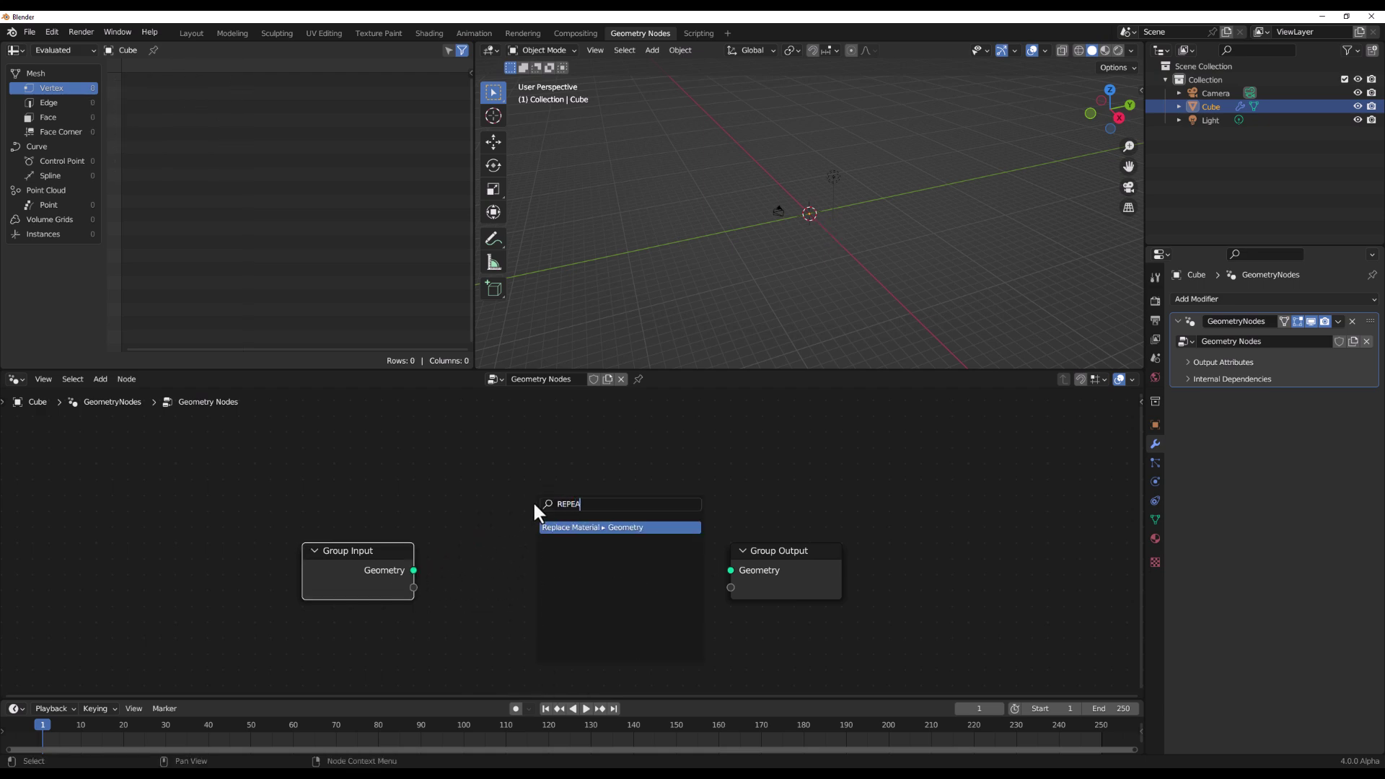
{"action": "key", "text": "ctrl+a"}
{"action": "key", "text": "BackSpace"}
{"action": "key", "text": "Escape"}
Step: Add a Repeat Zone, linking Group Input to Repeat Input and Repeat Output to Group Output
{"action": "key", "text": "shift+a"}
{"action": "mouse_move", "coordinate": [465, 517]}
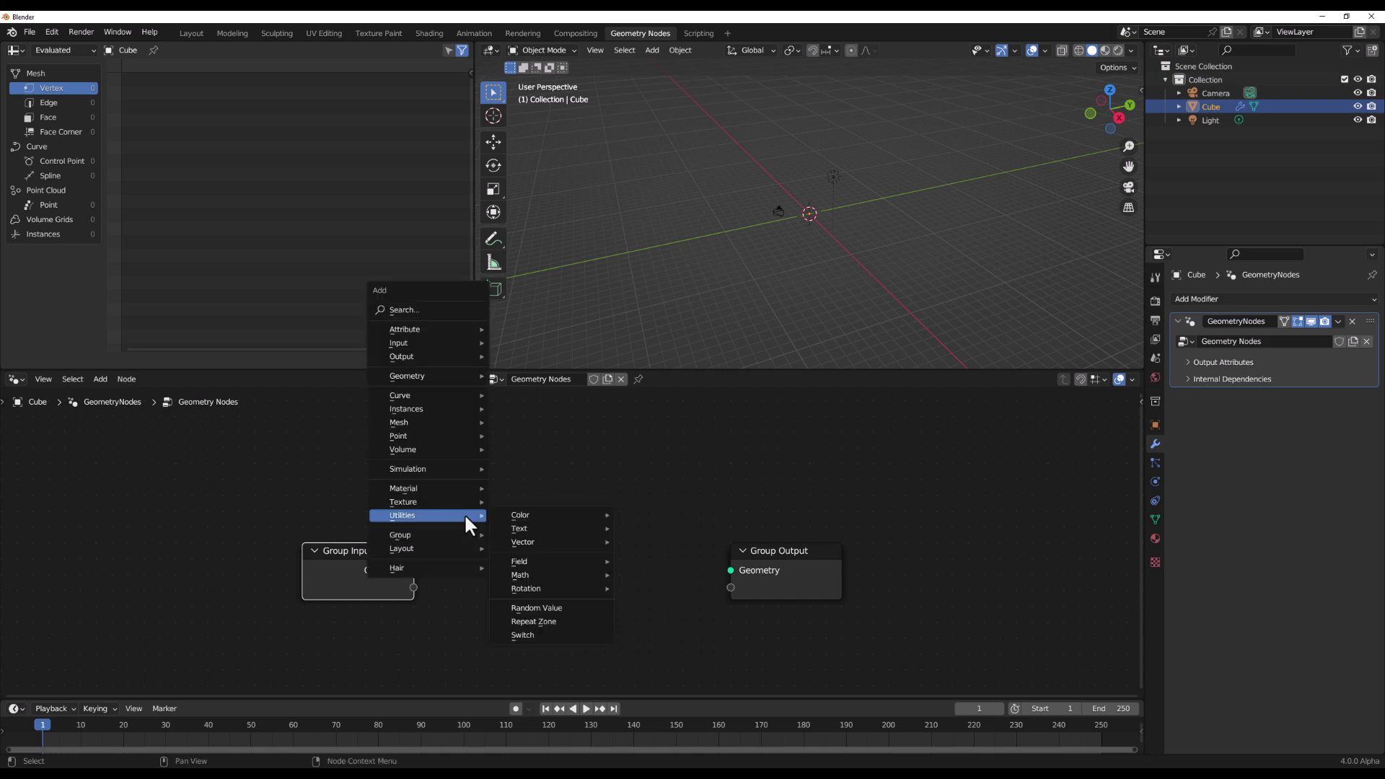
{"action": "left_click", "coordinate": [546, 622]}
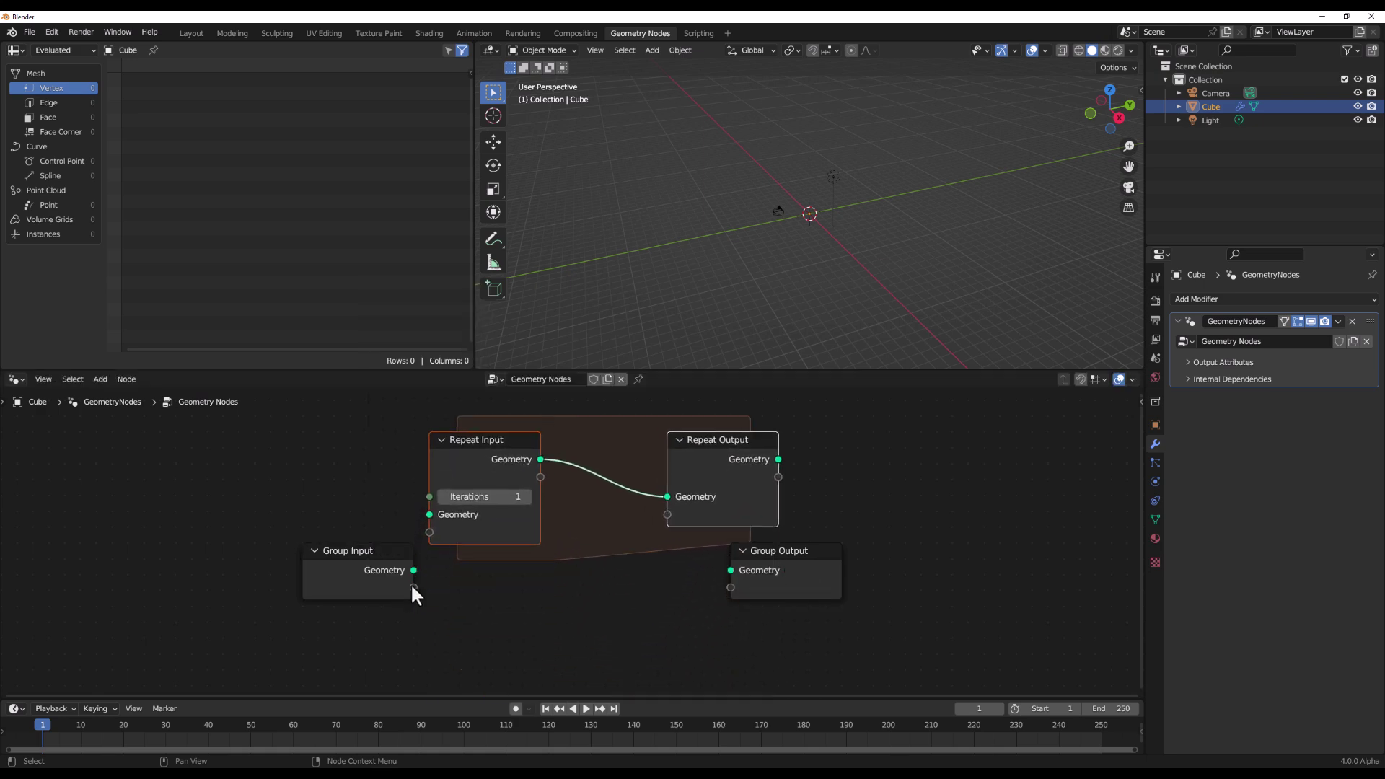
{"action": "left_click_drag", "start_coordinate": [413, 570], "coordinate": [428, 512]}
{"action": "left_click_drag", "start_coordinate": [787, 596], "coordinate": [944, 562]}
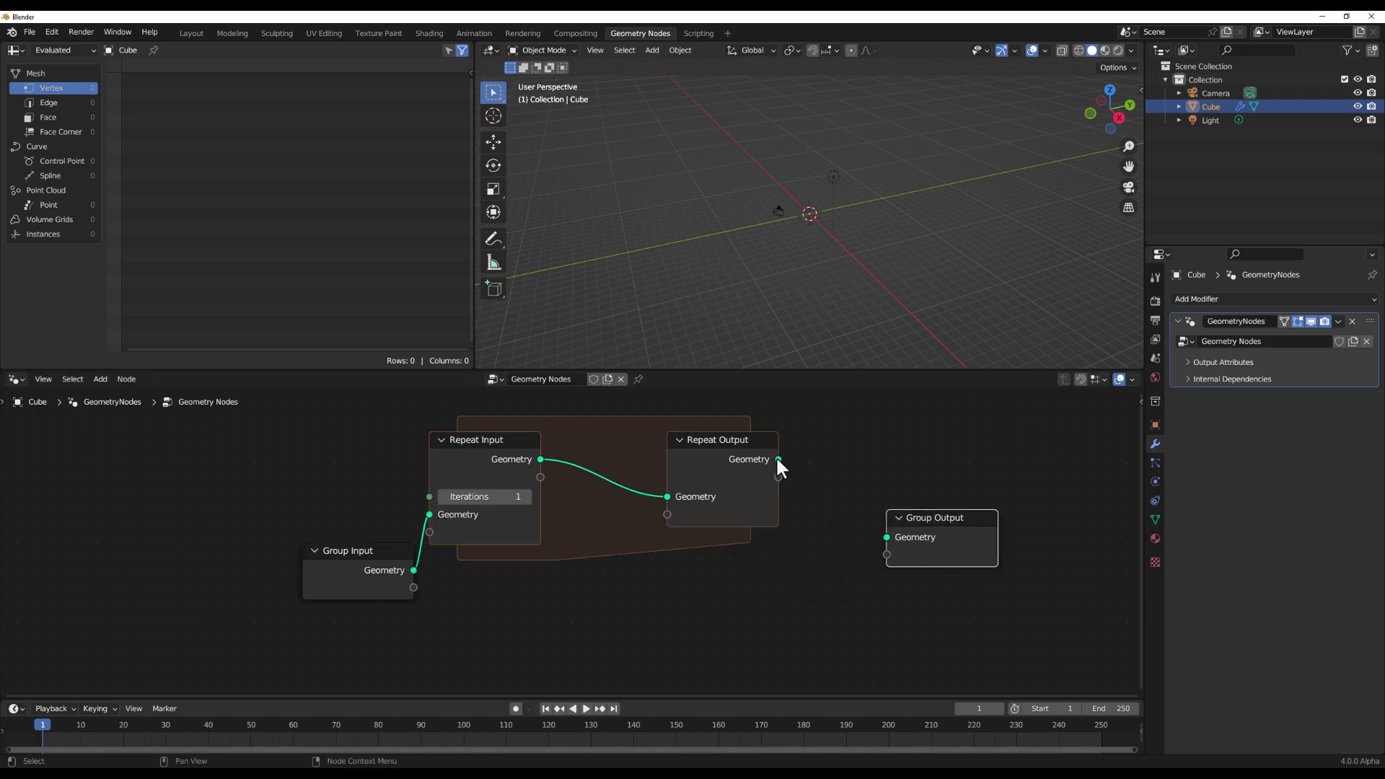
{"action": "left_click_drag", "start_coordinate": [777, 459], "coordinate": [895, 538]}
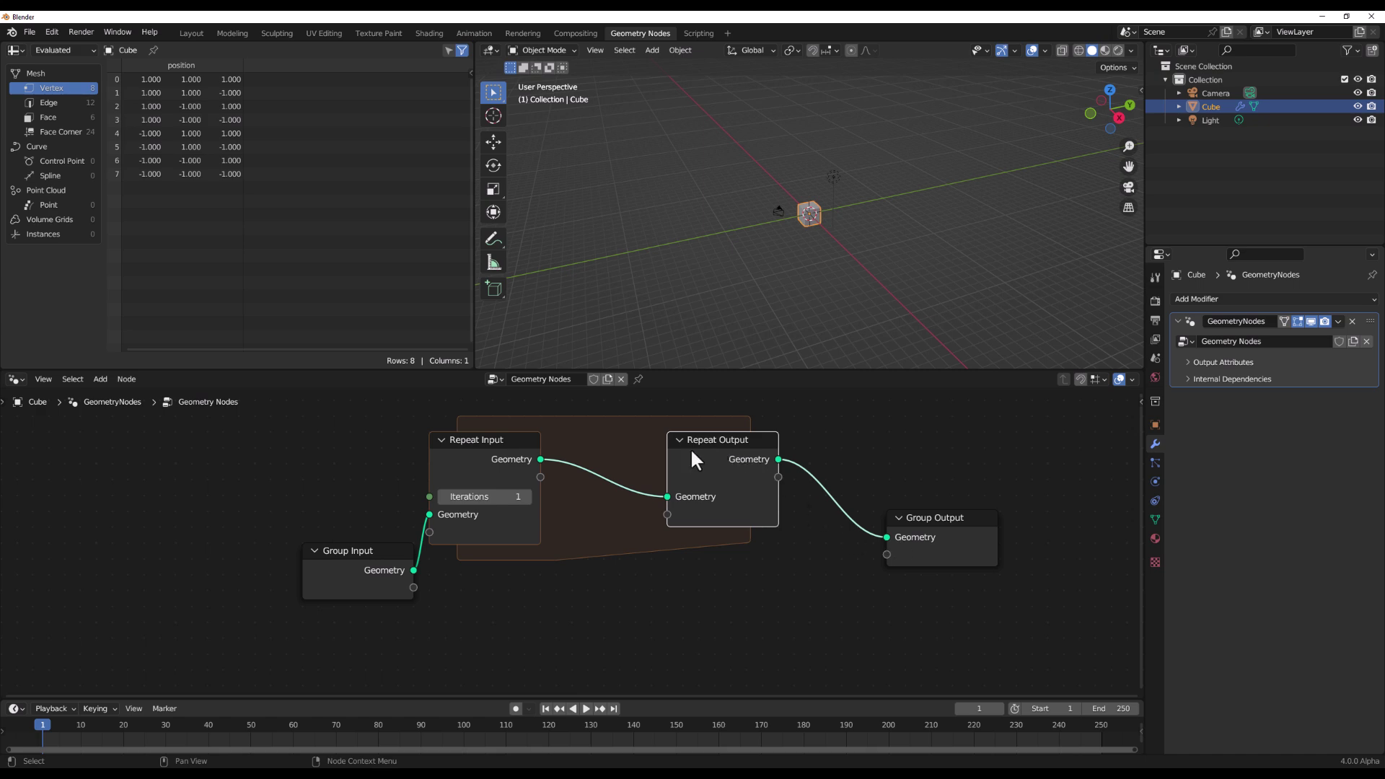
Step: Widen the repeat zone layout by moving Repeat Output right and both inputs left
{"action": "left_click_drag", "start_coordinate": [690, 450], "coordinate": [782, 450]}
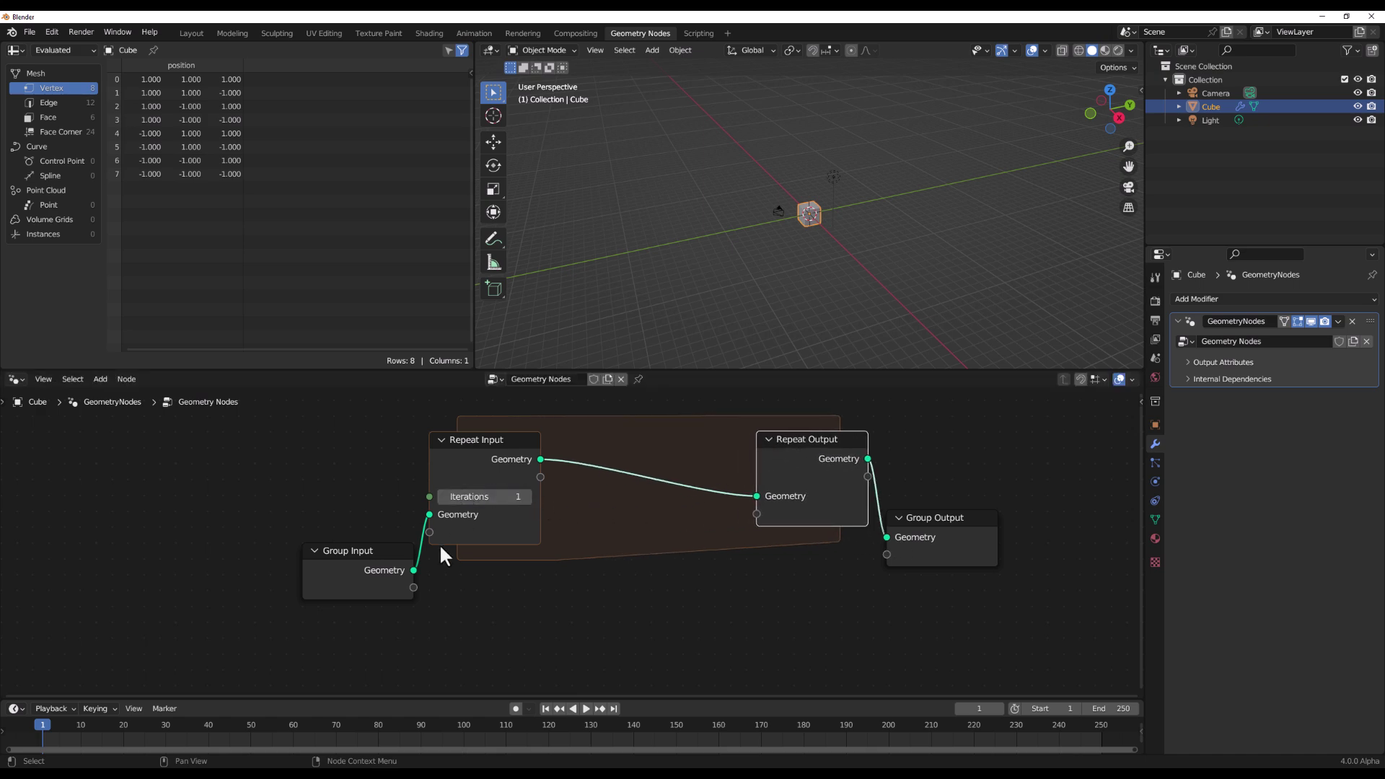
{"action": "left_click_drag", "start_coordinate": [351, 585], "coordinate": [260, 553]}
{"action": "left_click_drag", "start_coordinate": [496, 470], "coordinate": [411, 465]}
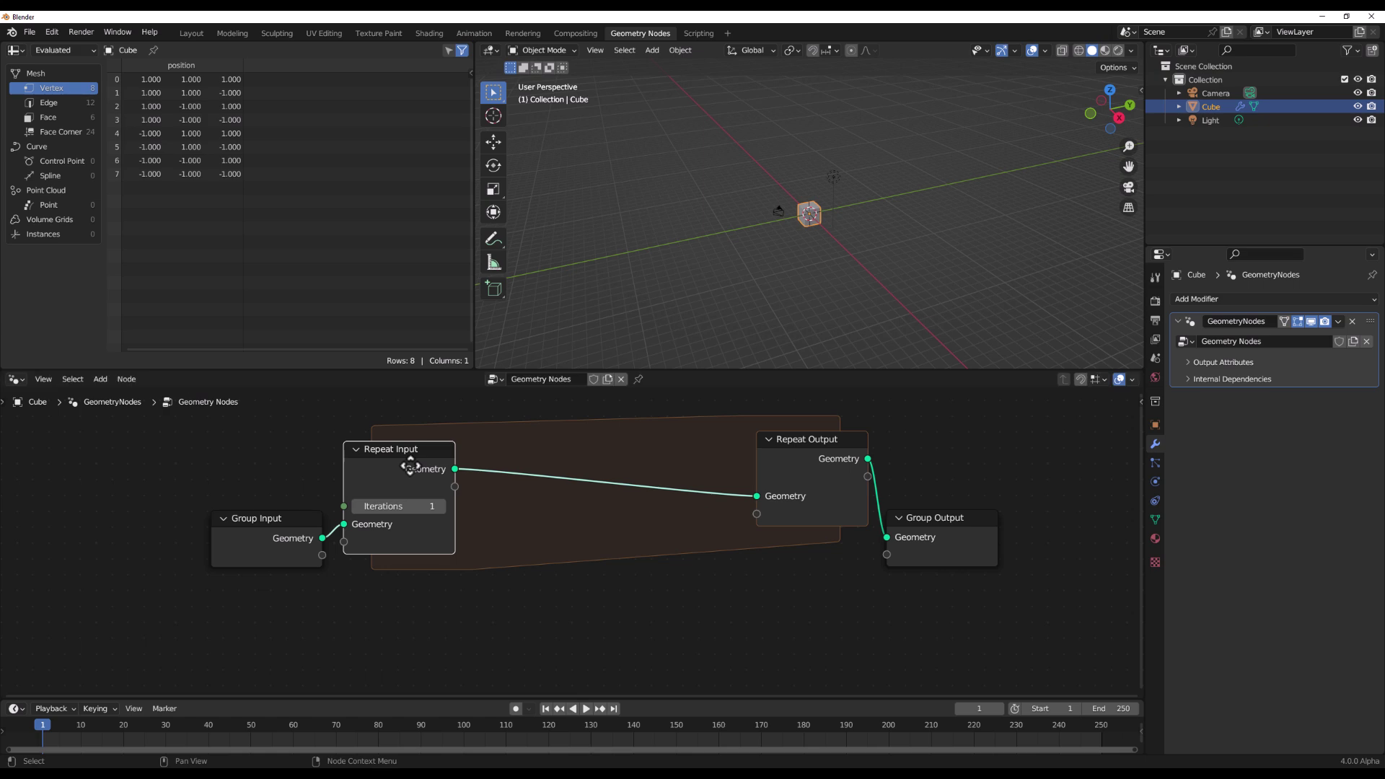
Step: Add a Transform Geometry node inside the repeat zone, linked to Repeat Output, with Translation X 5 m
{"action": "left_click_drag", "start_coordinate": [454, 469], "coordinate": [536, 453]}
{"action": "type", "text": "transf"}
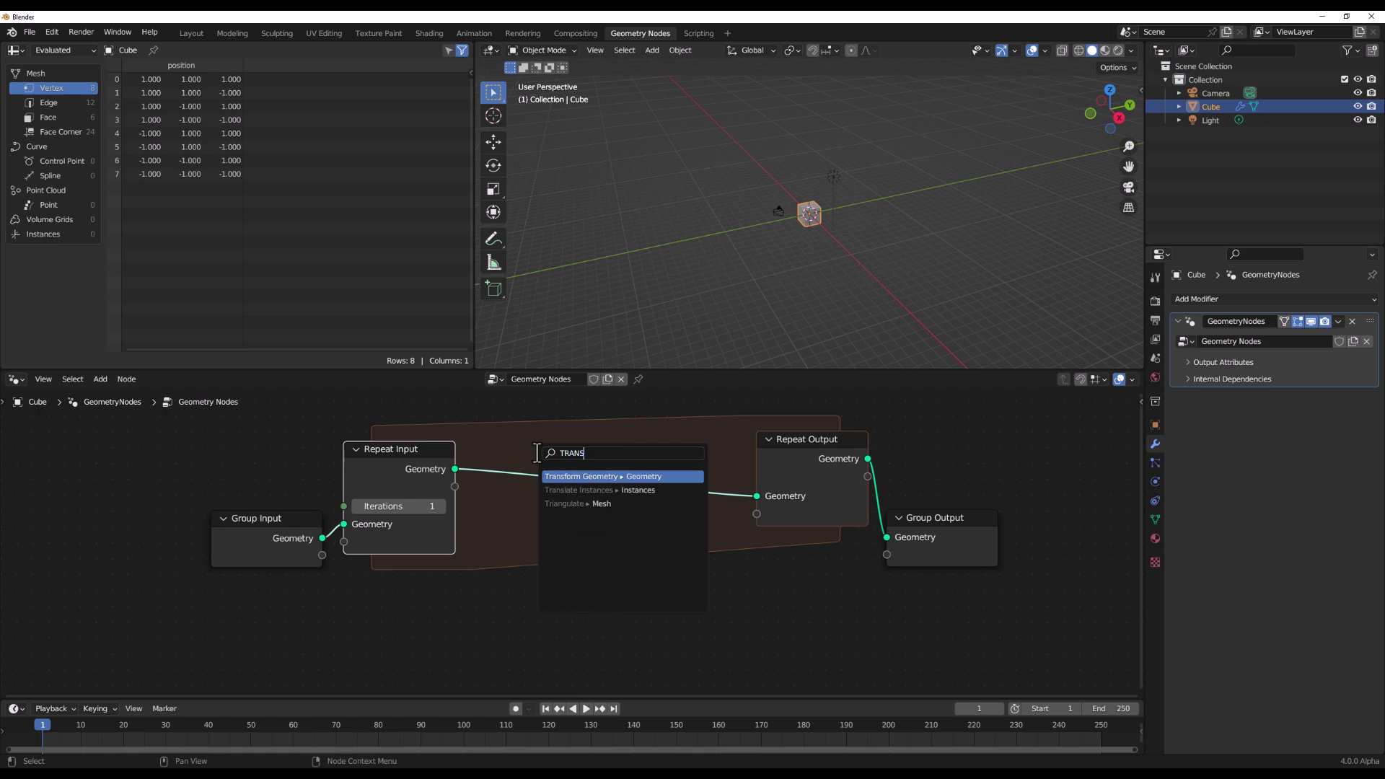
{"action": "key", "text": "Return"}
{"action": "left_click", "coordinate": [536, 453]}
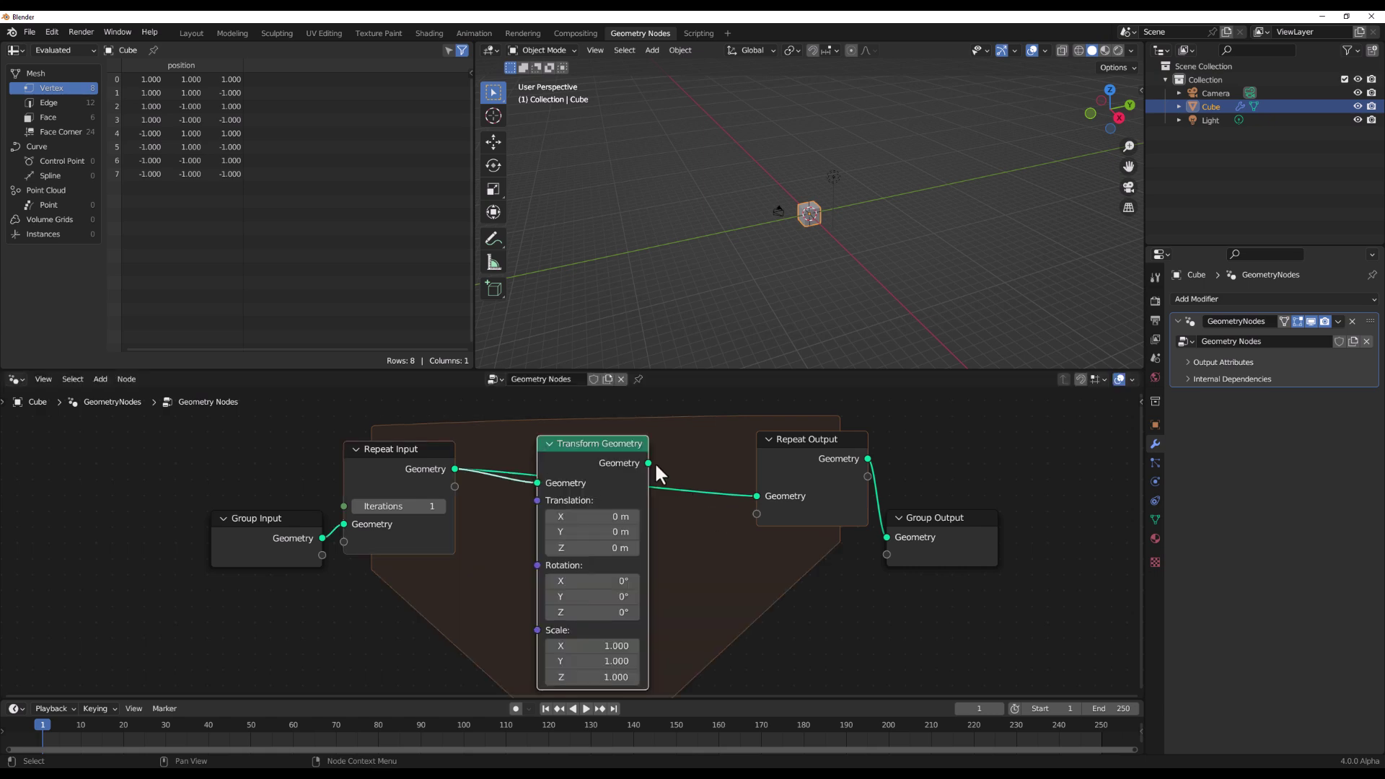
{"action": "left_click_drag", "start_coordinate": [649, 463], "coordinate": [758, 496]}
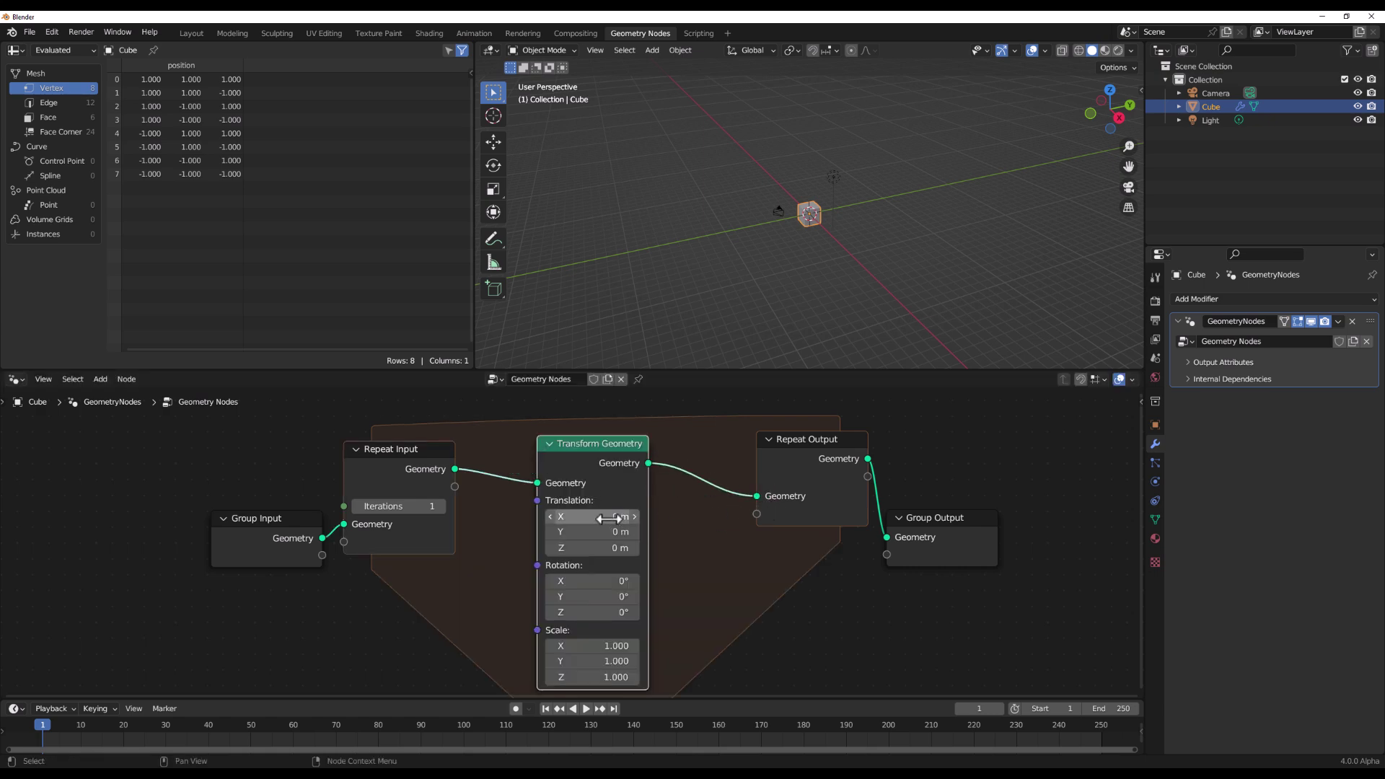
{"action": "left_click", "coordinate": [608, 518]}
{"action": "type", "text": "5"}
{"action": "key", "text": "Return"}
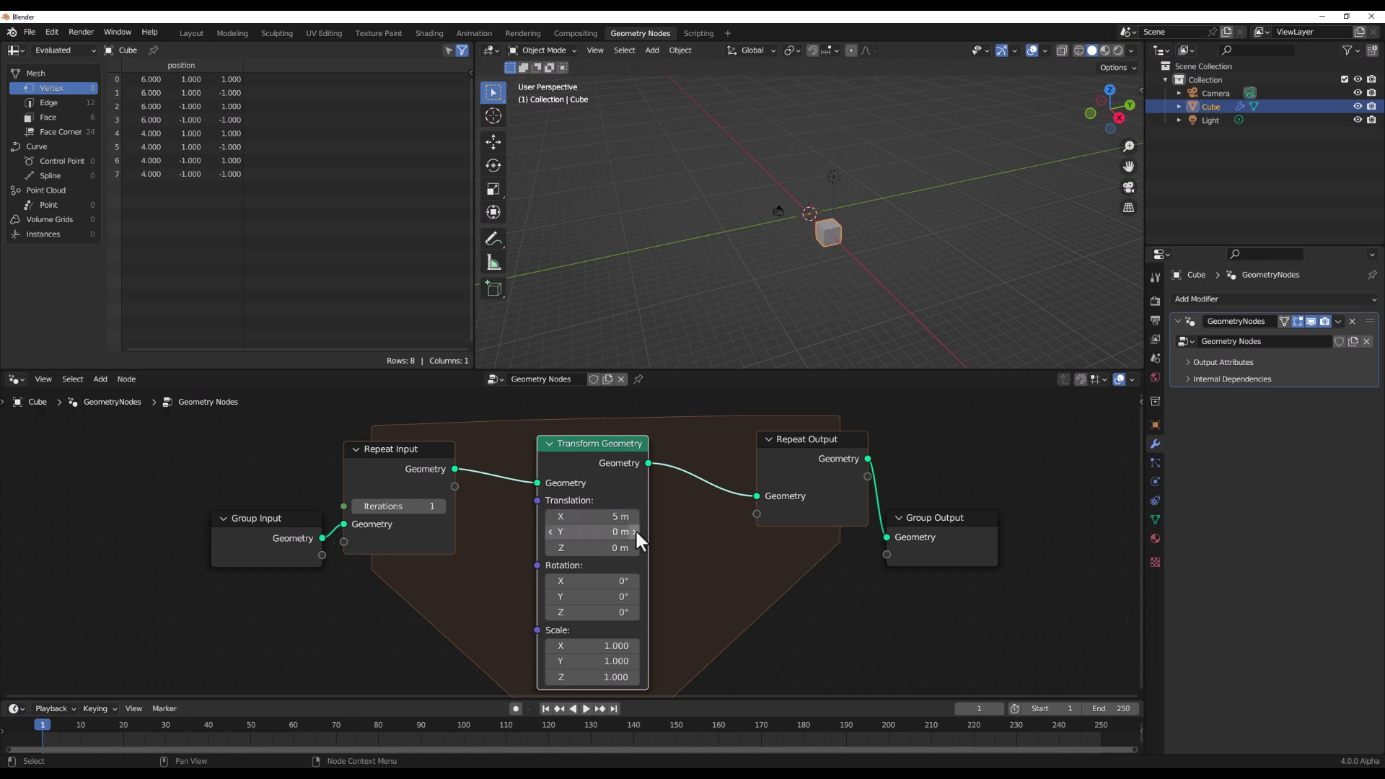
Step: Raise Iterations to 5, play and stop the animation, rewind, then start editing Iterations
{"action": "left_click", "coordinate": [440, 506]}
{"action": "left_click", "coordinate": [439, 506]}
{"action": "left_click", "coordinate": [439, 505]}
{"action": "left_click", "coordinate": [440, 505]}
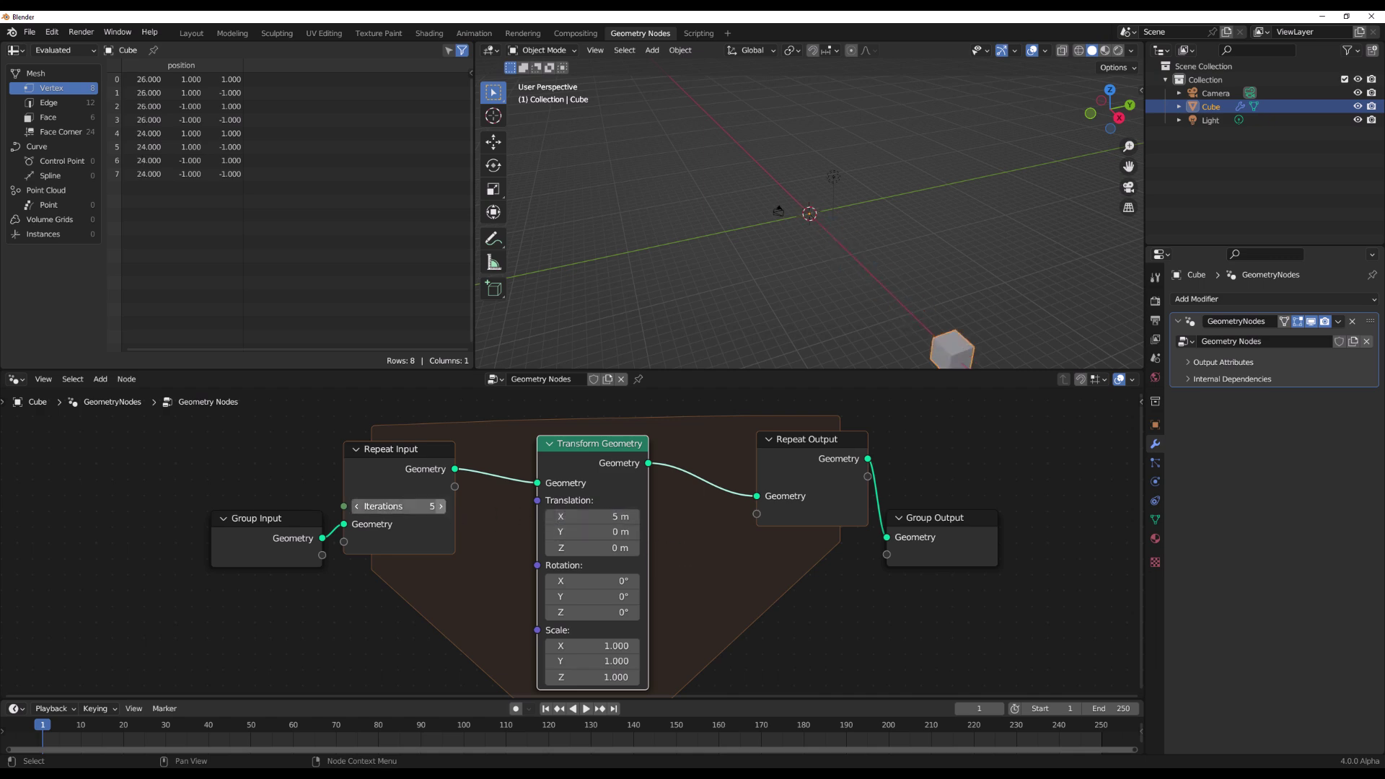
{"action": "left_click", "coordinate": [585, 708]}
{"action": "left_click", "coordinate": [580, 708]}
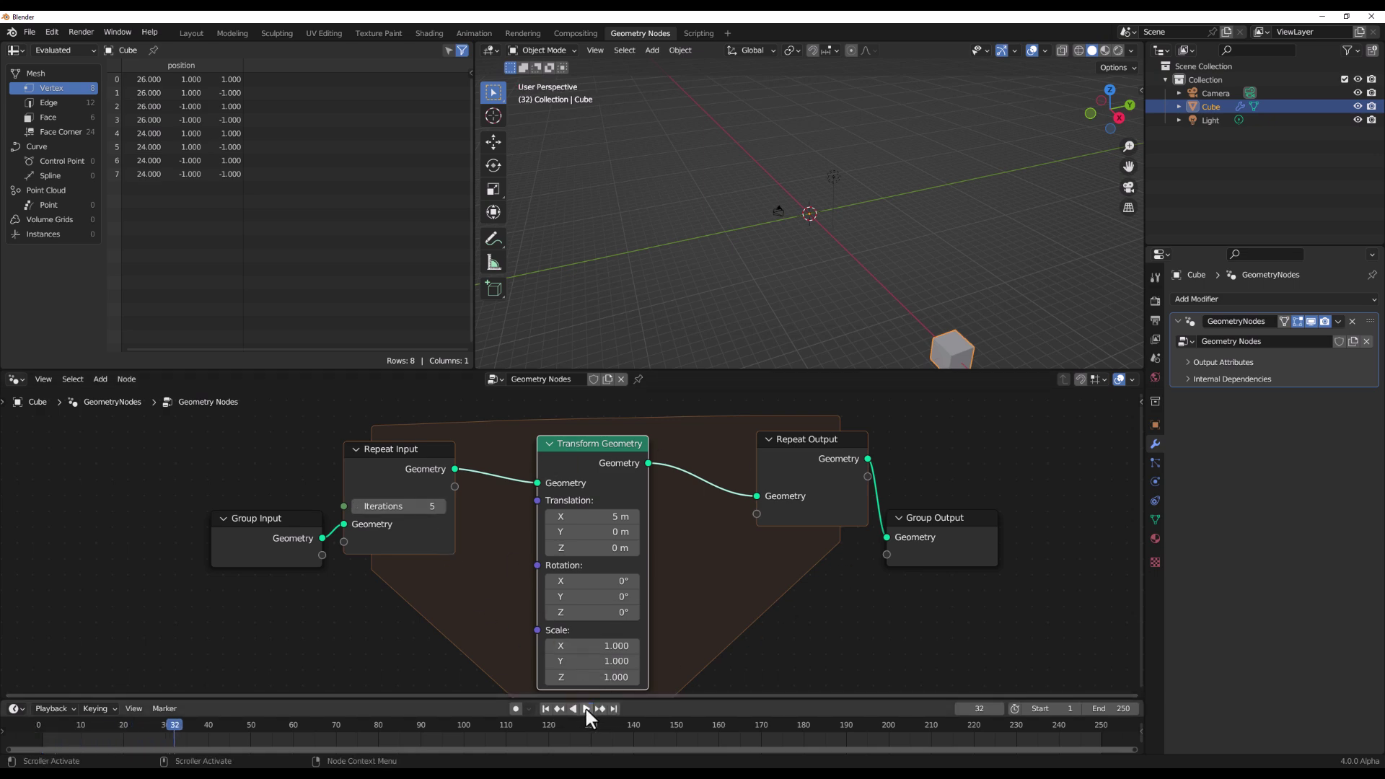
{"action": "left_click", "coordinate": [545, 708]}
{"action": "left_click", "coordinate": [360, 507]}
Step: Set the repeat zone's Iterations to 0 and keyframe it on frame 1
{"action": "type", "text": "0"}
{"action": "key", "text": "Return"}
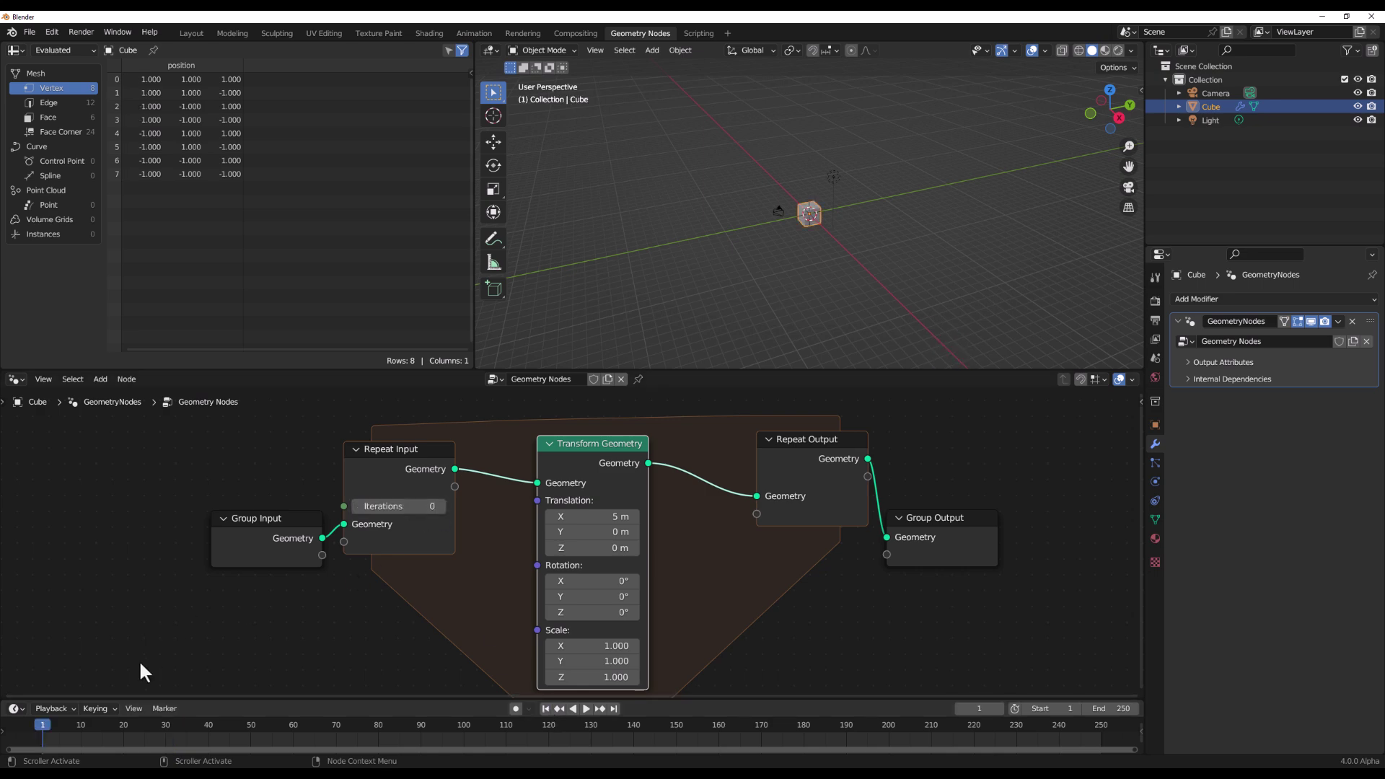
{"action": "right_click", "coordinate": [382, 501]}
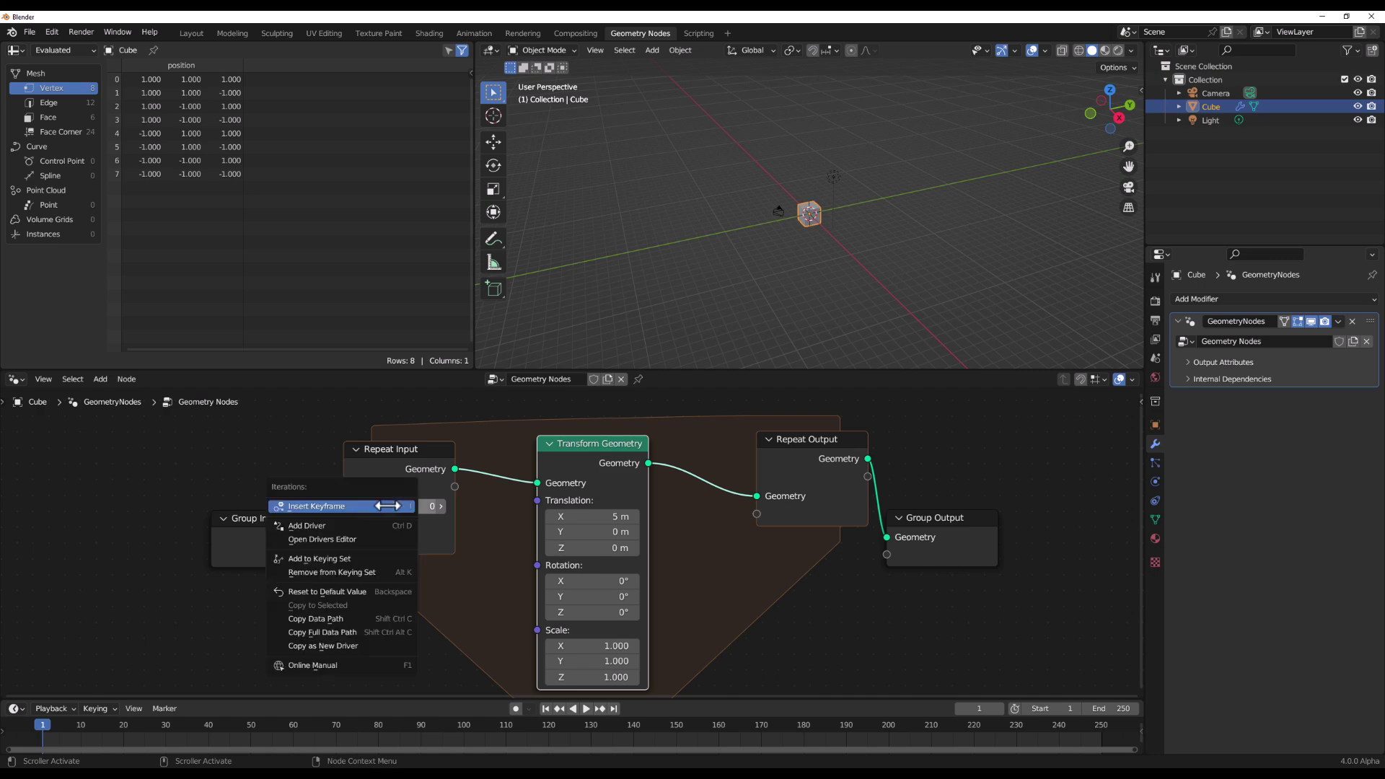
{"action": "left_click", "coordinate": [329, 506]}
Step: Keyframe Iterations at 10 on frame 70, then play the animation from the first frame
{"action": "left_click_drag", "start_coordinate": [42, 723], "coordinate": [133, 721]}
{"action": "left_click_drag", "start_coordinate": [339, 729], "coordinate": [333, 727]}
{"action": "key", "text": "space"}
{"action": "left_click", "coordinate": [397, 506]}
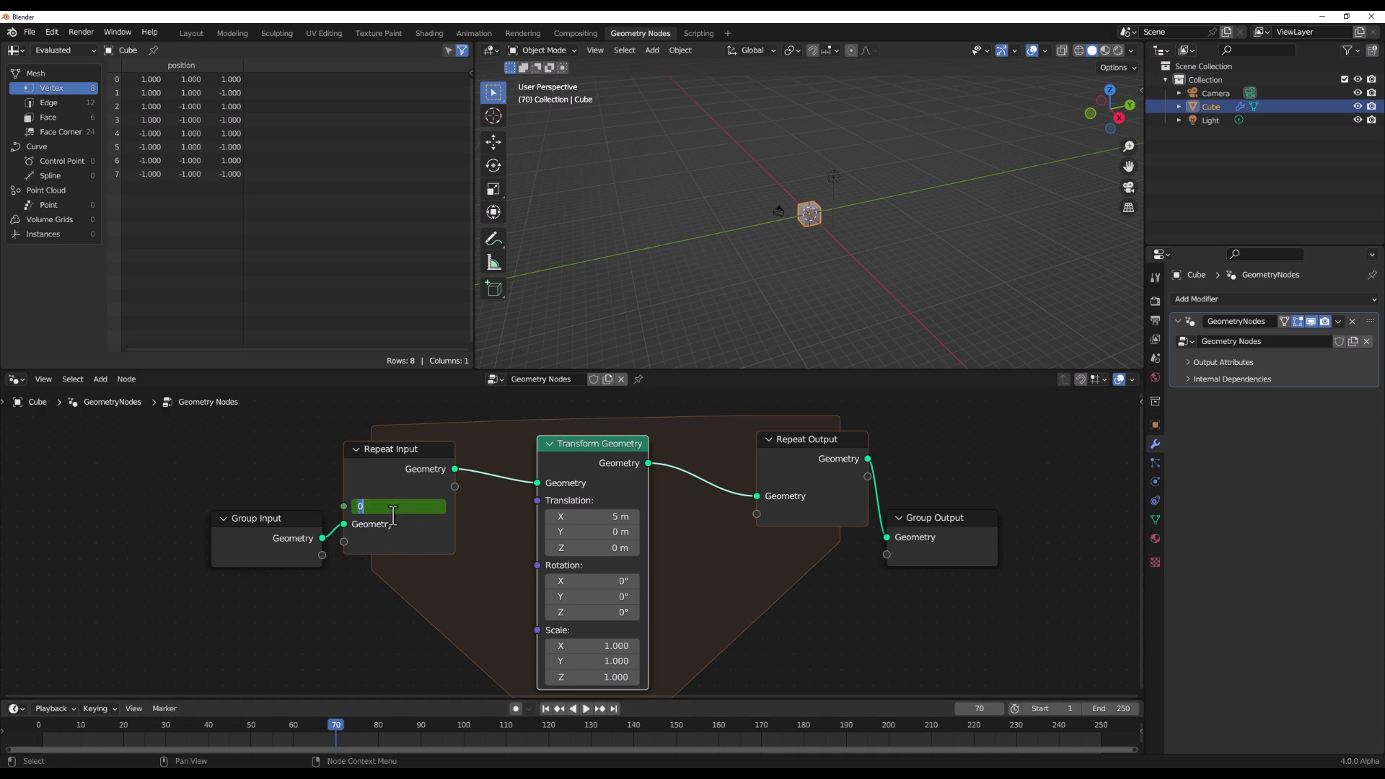
{"action": "type", "text": "1"}
{"action": "key", "text": "Return"}
{"action": "right_click", "coordinate": [419, 505]}
{"action": "left_click", "coordinate": [419, 505]}
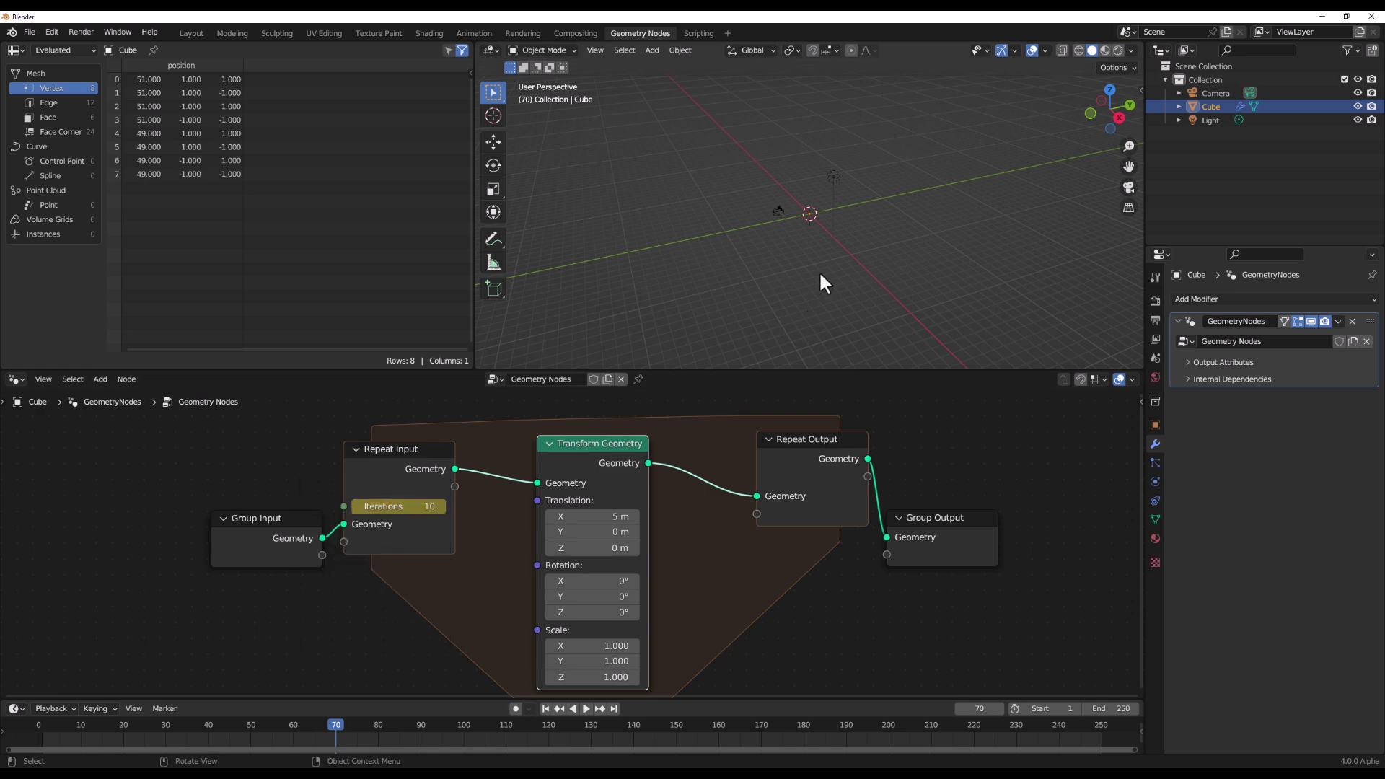
{"action": "left_click", "coordinate": [545, 709]}
{"action": "left_click", "coordinate": [584, 708]}
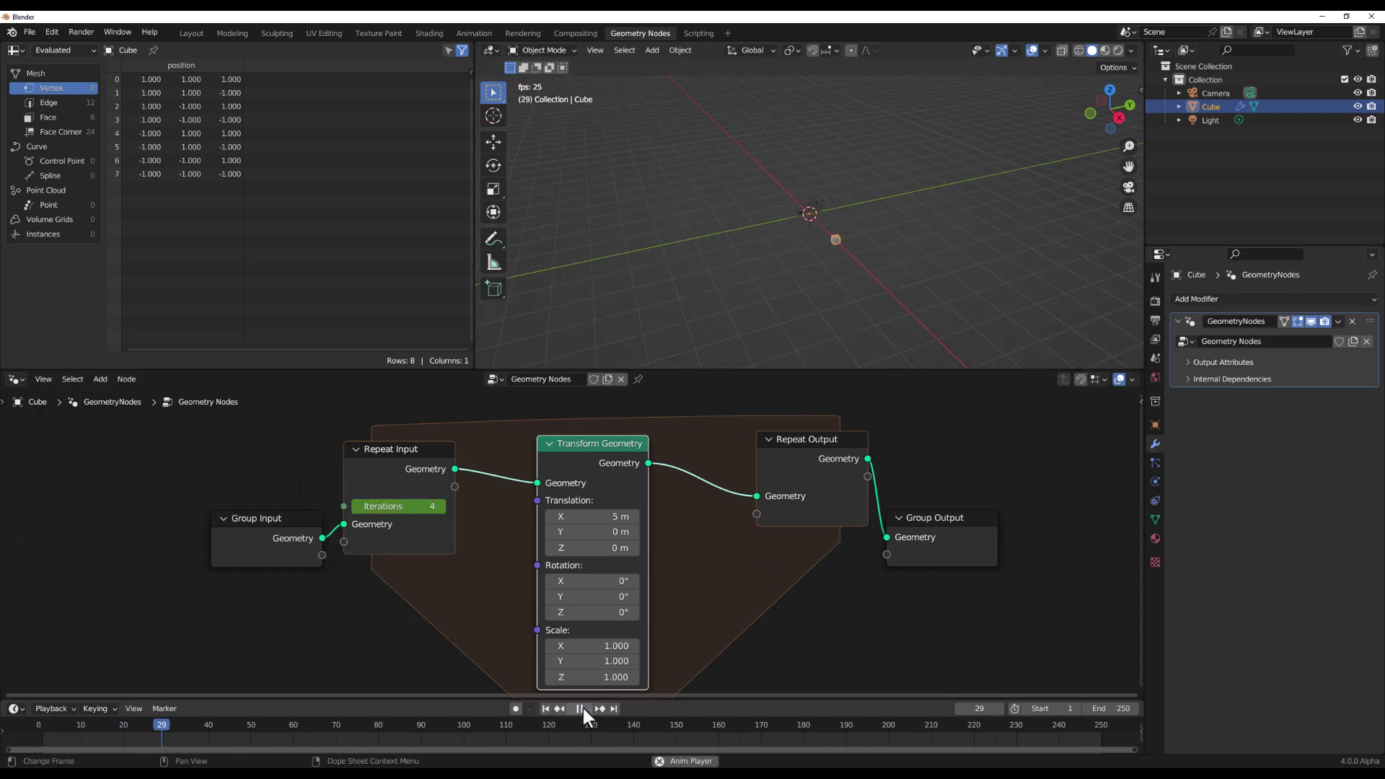
Step: Add a Join Geometry node after Transform Geometry and feed the Repeat Input geometry into it
{"action": "key", "text": "Escape"}
{"action": "key", "text": "Home"}
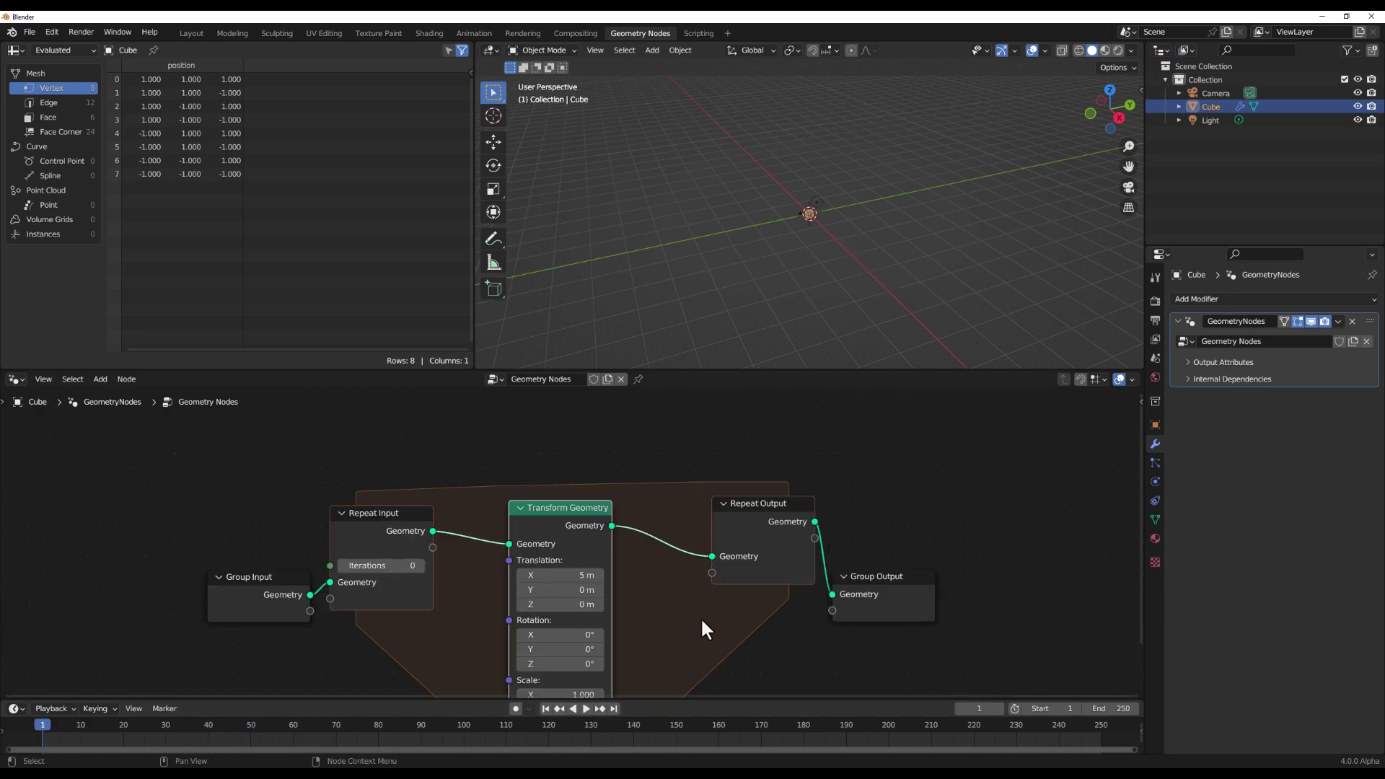
{"action": "left_click_drag", "start_coordinate": [562, 517], "coordinate": [543, 575]}
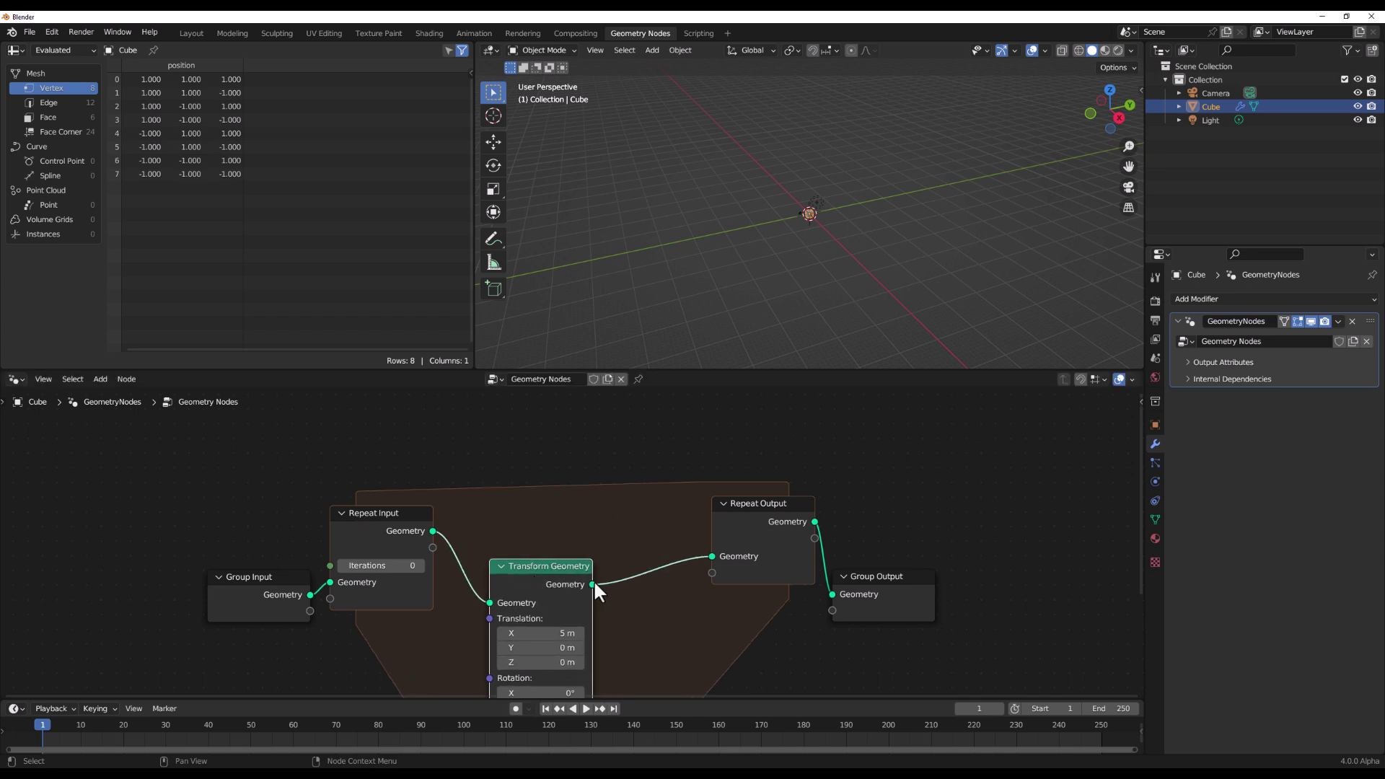
{"action": "left_click_drag", "start_coordinate": [592, 583], "coordinate": [646, 497]}
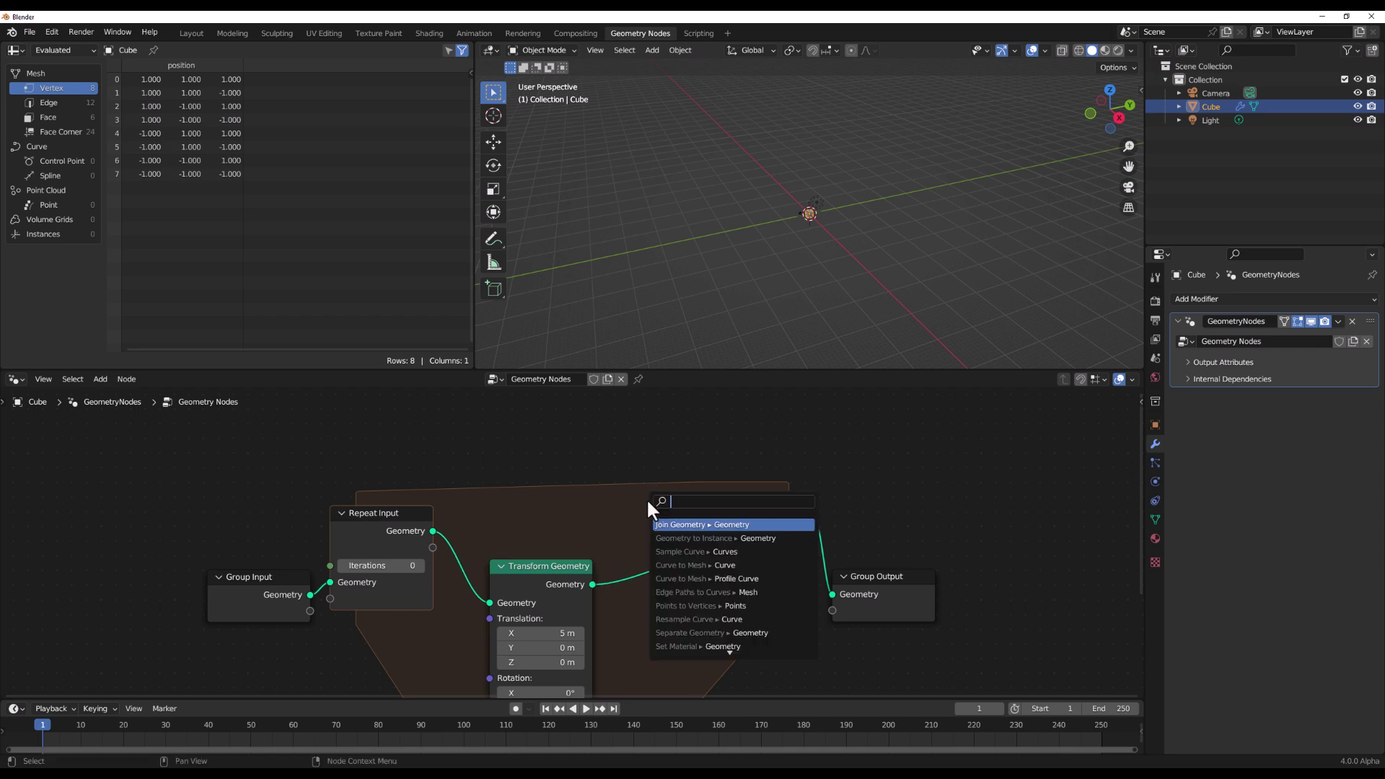
{"action": "key", "text": "Return"}
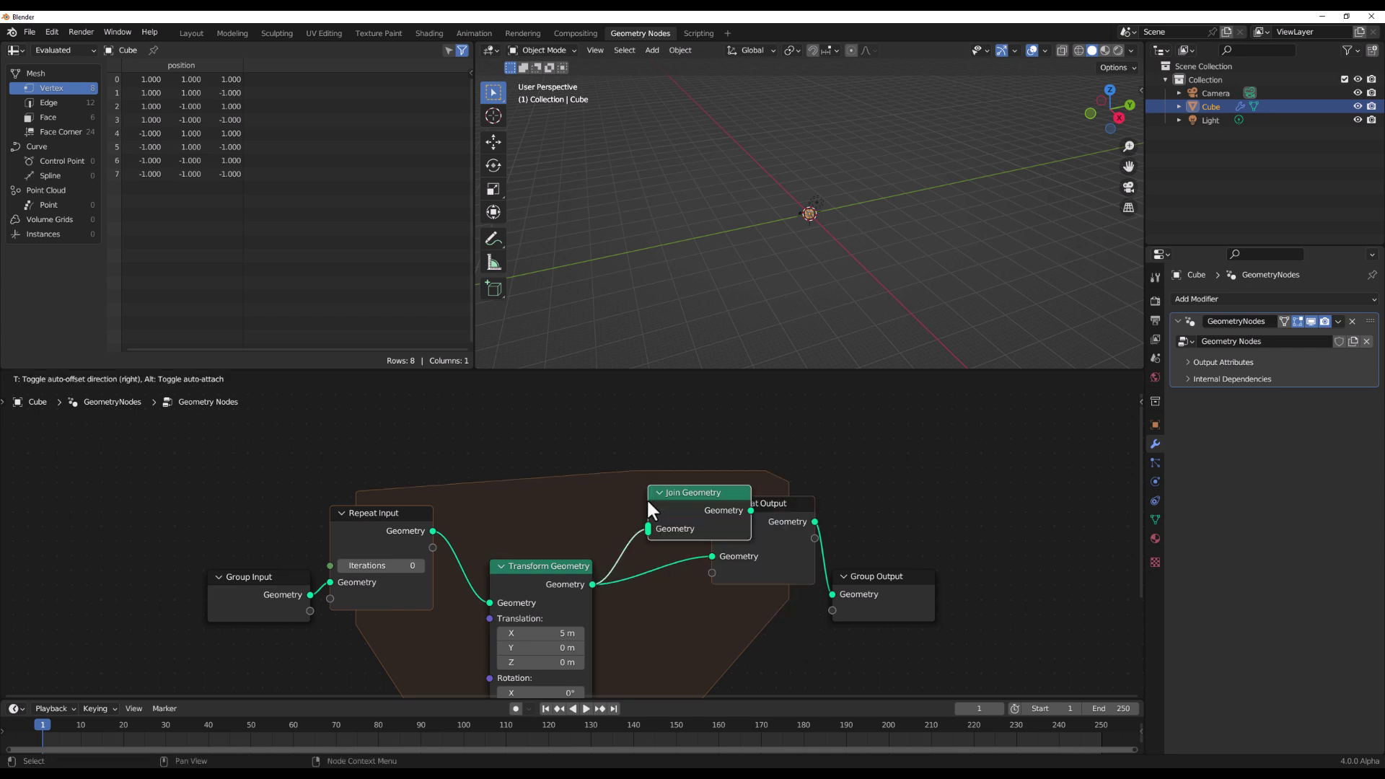
{"action": "left_click", "coordinate": [607, 487]}
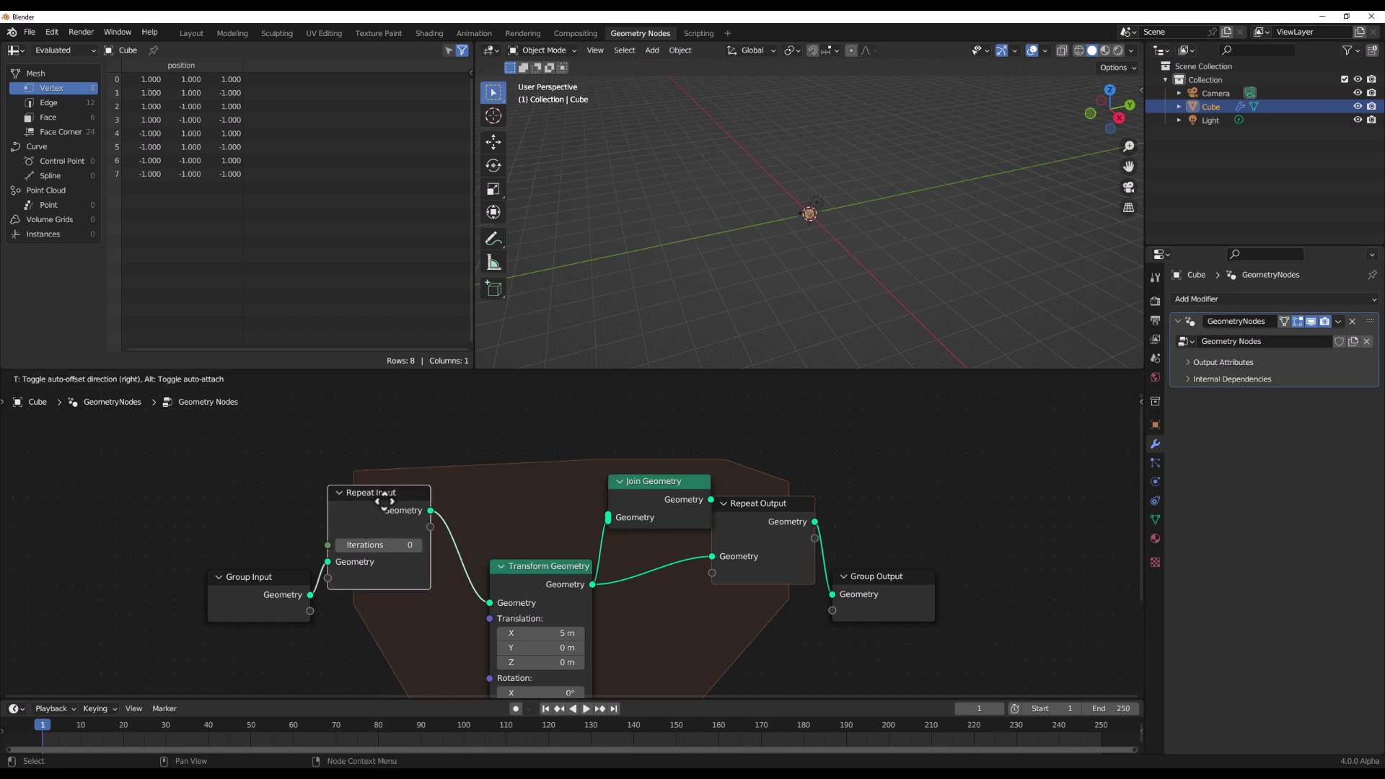
{"action": "left_click_drag", "start_coordinate": [354, 513], "coordinate": [347, 514]}
{"action": "left_click_drag", "start_coordinate": [426, 532], "coordinate": [711, 556]}
Step: Raise Iterations from 3 to 10 to build a long row of cubes
{"action": "middle_click_drag", "start_coordinate": [827, 244], "coordinate": [906, 238]}
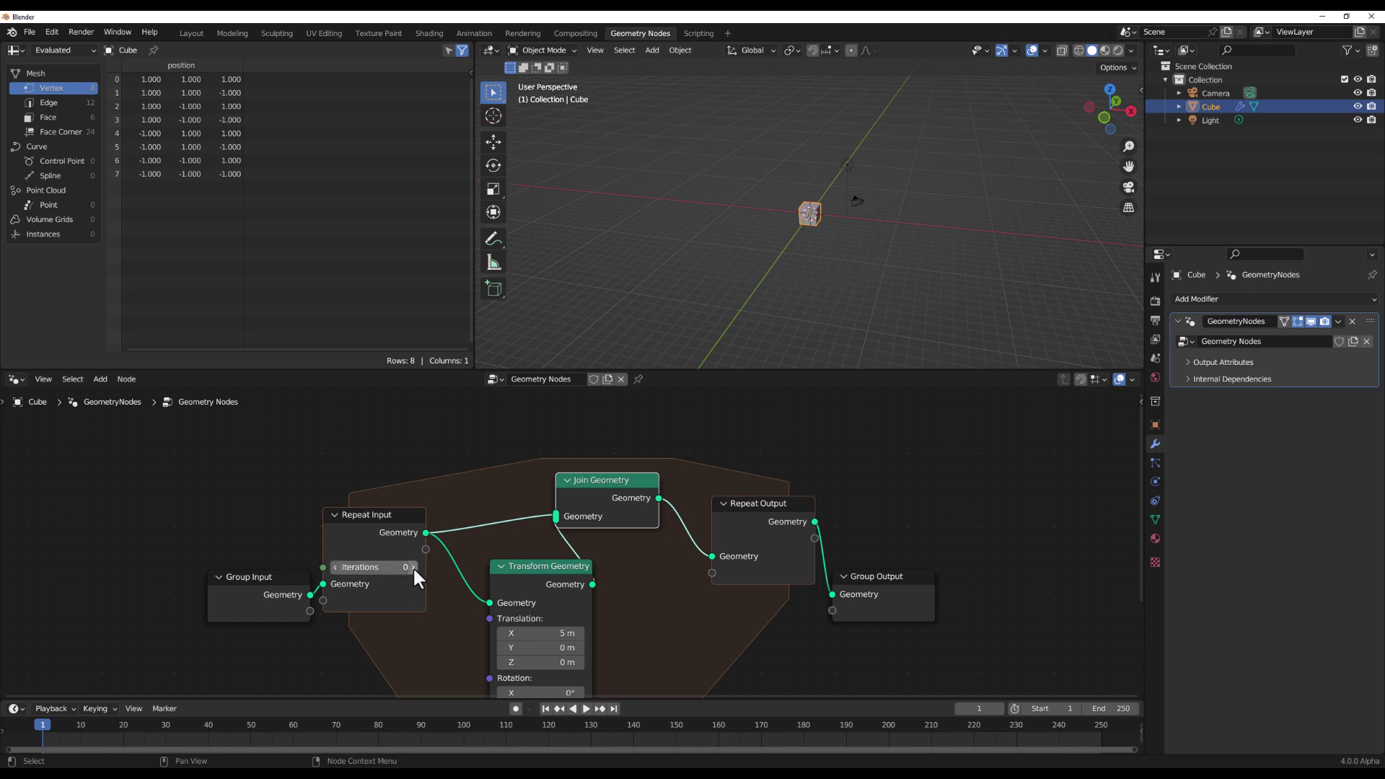
{"action": "left_click_drag", "start_coordinate": [412, 565], "coordinate": [377, 571]}
{"action": "scroll", "coordinate": [739, 257], "scroll_direction": "down", "scroll_amount": 3}
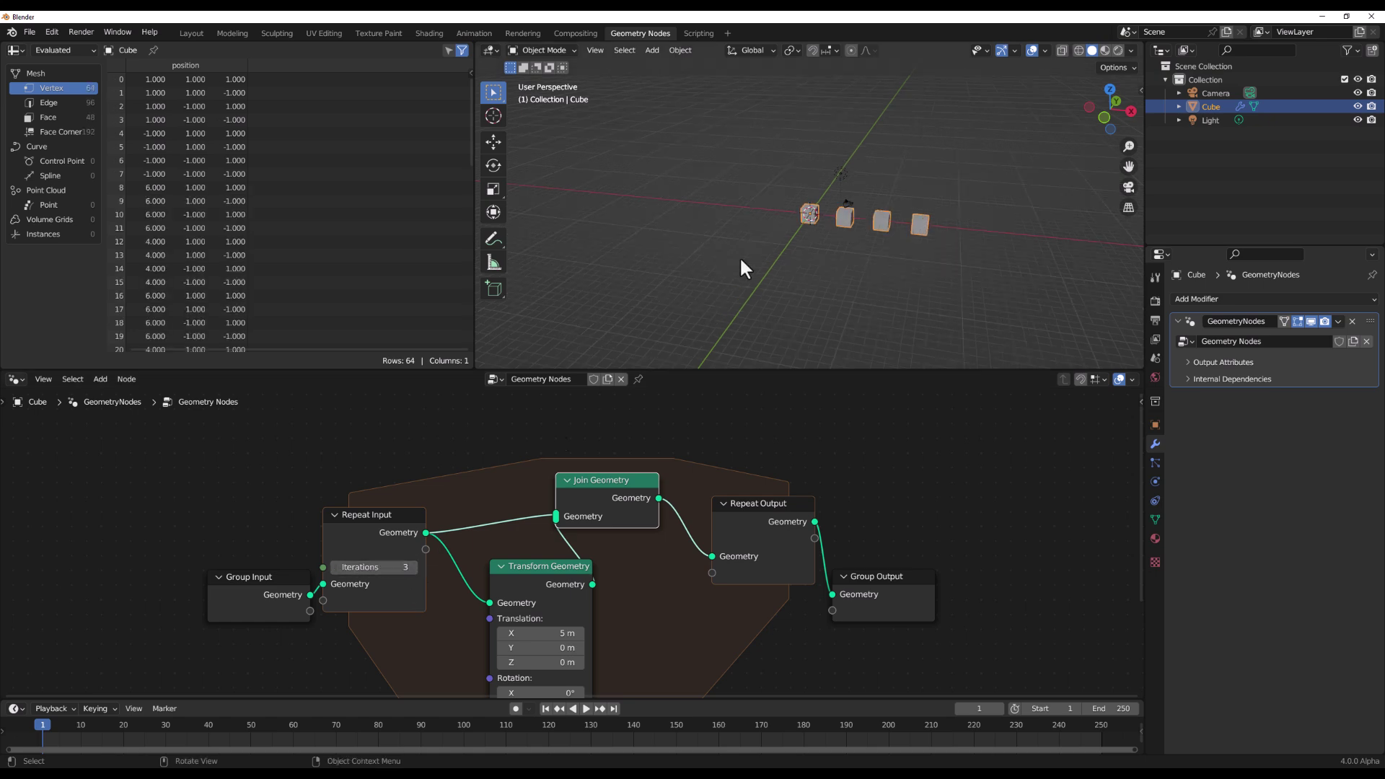
{"action": "left_click", "coordinate": [369, 570]}
{"action": "type", "text": "10"}
{"action": "key", "text": "Return"}
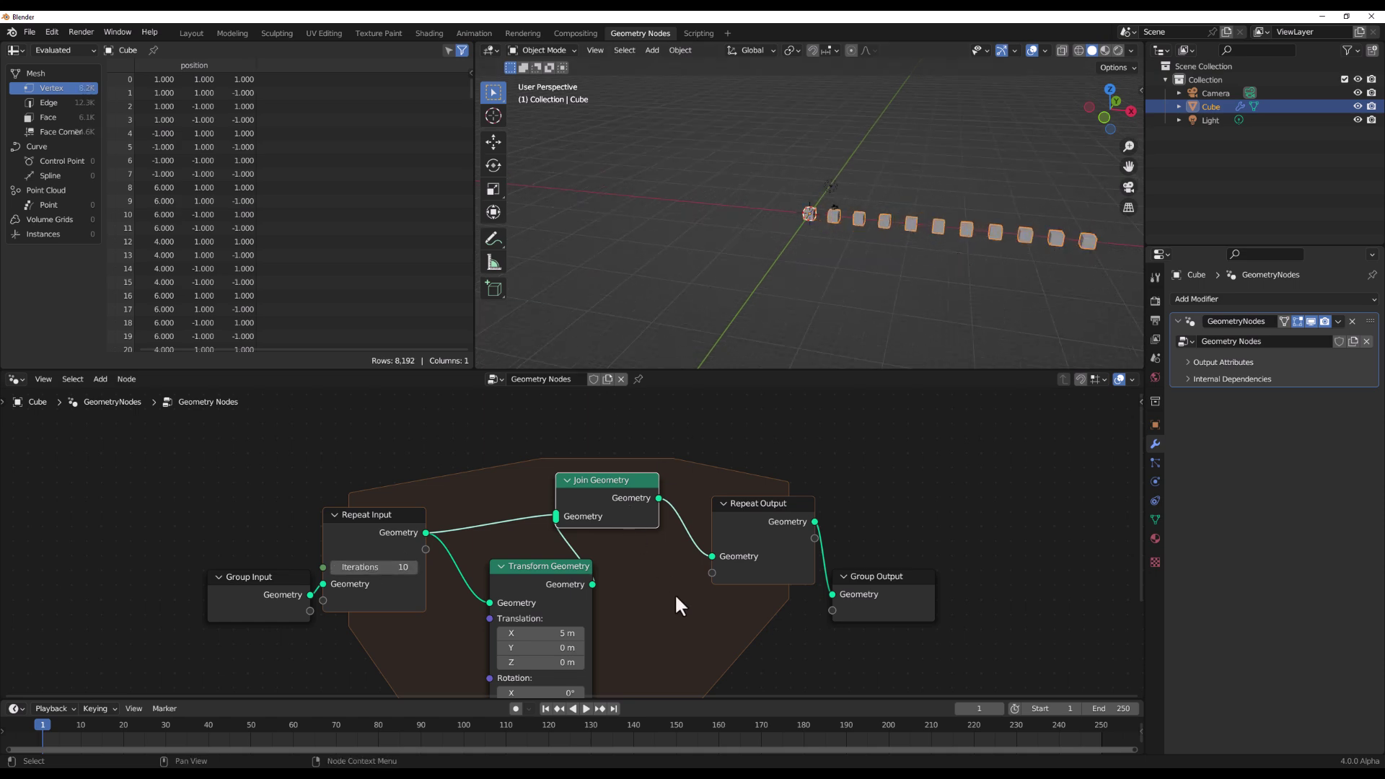
Step: Rotate each repeat step 32.9° in Y and -45.8° in Z in Transform Geometry
{"action": "middle_click_drag", "start_coordinate": [668, 623], "coordinate": [686, 513]}
{"action": "left_click_drag", "start_coordinate": [551, 583], "coordinate": [439, 612]}
{"action": "key", "text": "ctrl+z"}
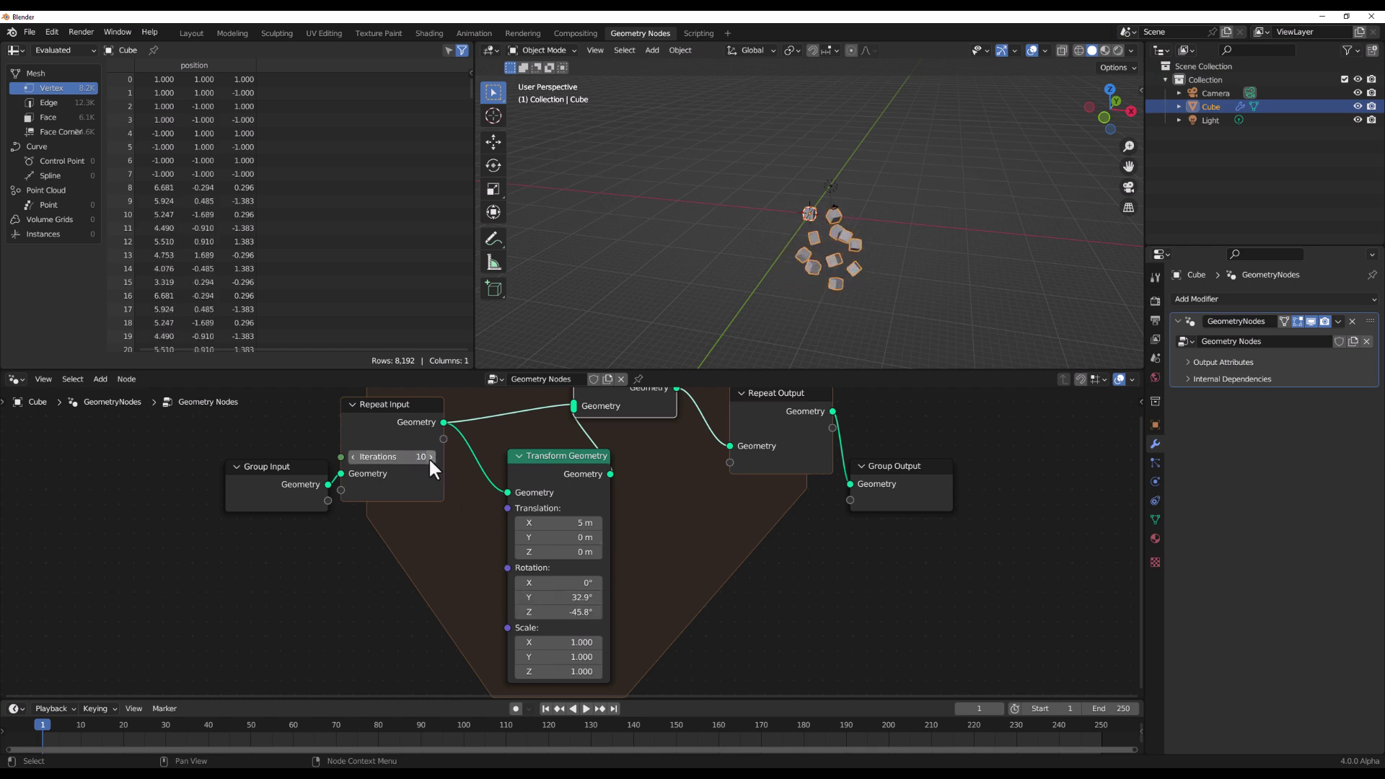
{"action": "left_click", "coordinate": [429, 456]}
Step: Step Iterations up six times, then settle back on 12 iterations for the cube spiral
{"action": "left_click", "coordinate": [430, 457]}
{"action": "left_click", "coordinate": [431, 456]}
{"action": "left_click", "coordinate": [431, 457]}
{"action": "left_click", "coordinate": [431, 456]}
{"action": "left_click", "coordinate": [431, 456]}
{"action": "left_click", "coordinate": [431, 457]}
{"action": "left_click", "coordinate": [430, 457]}
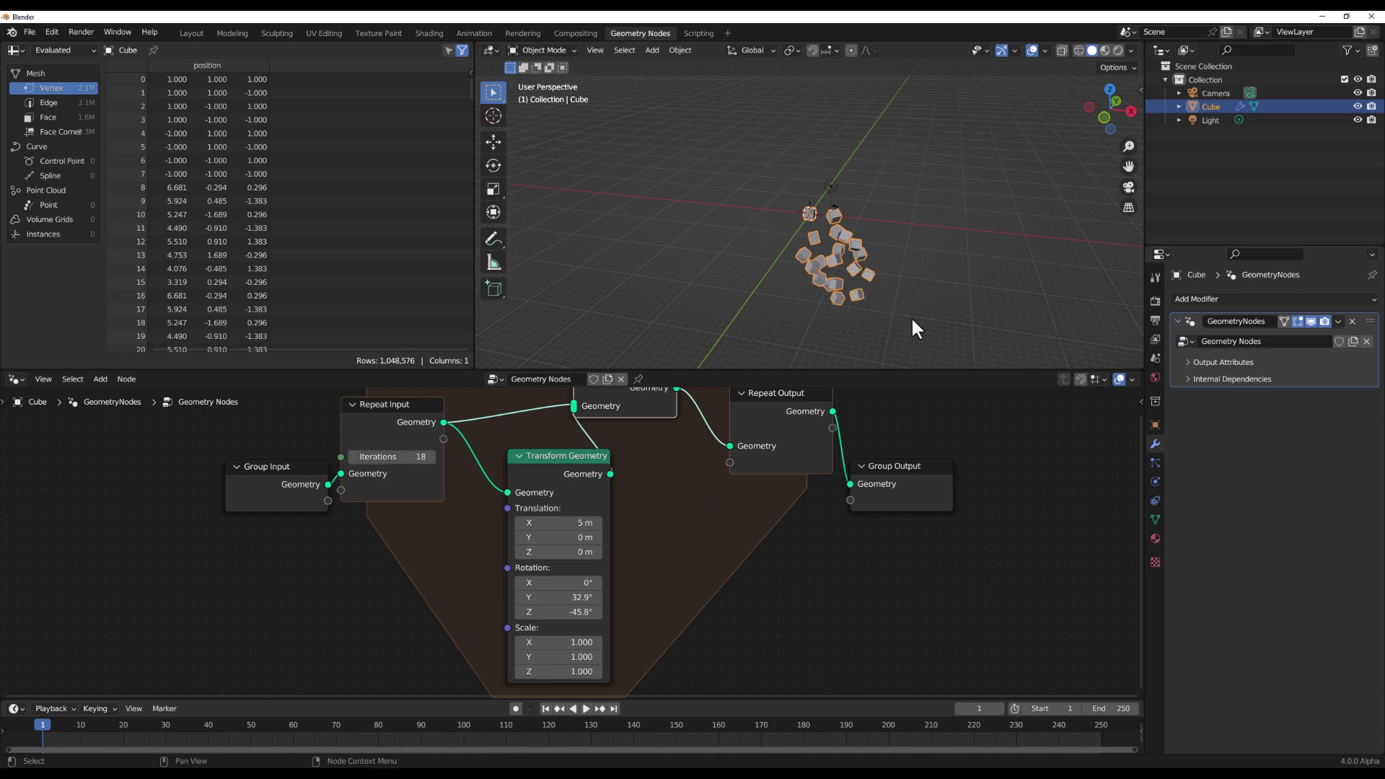
{"action": "middle_click_drag", "start_coordinate": [912, 314], "coordinate": [743, 332]}
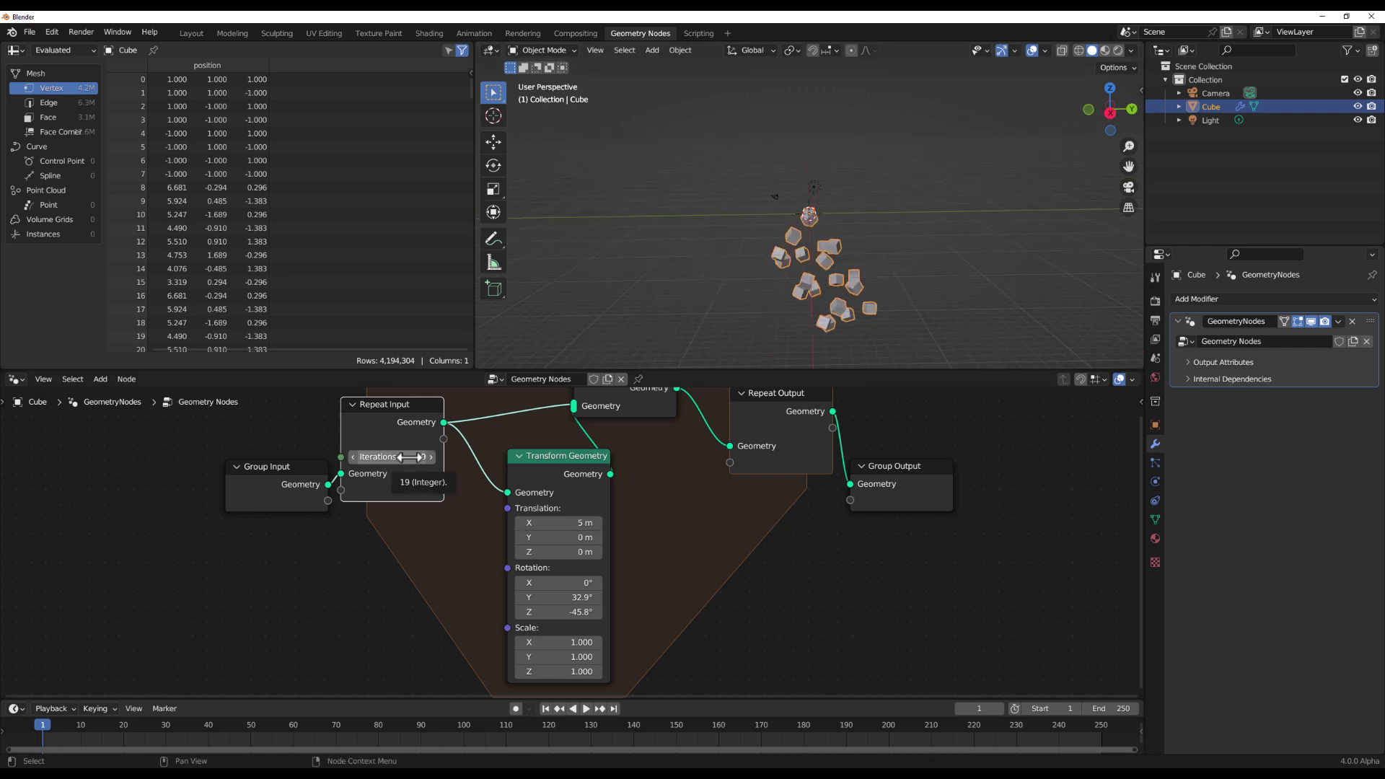
{"action": "left_click_drag", "start_coordinate": [409, 457], "coordinate": [359, 457]}
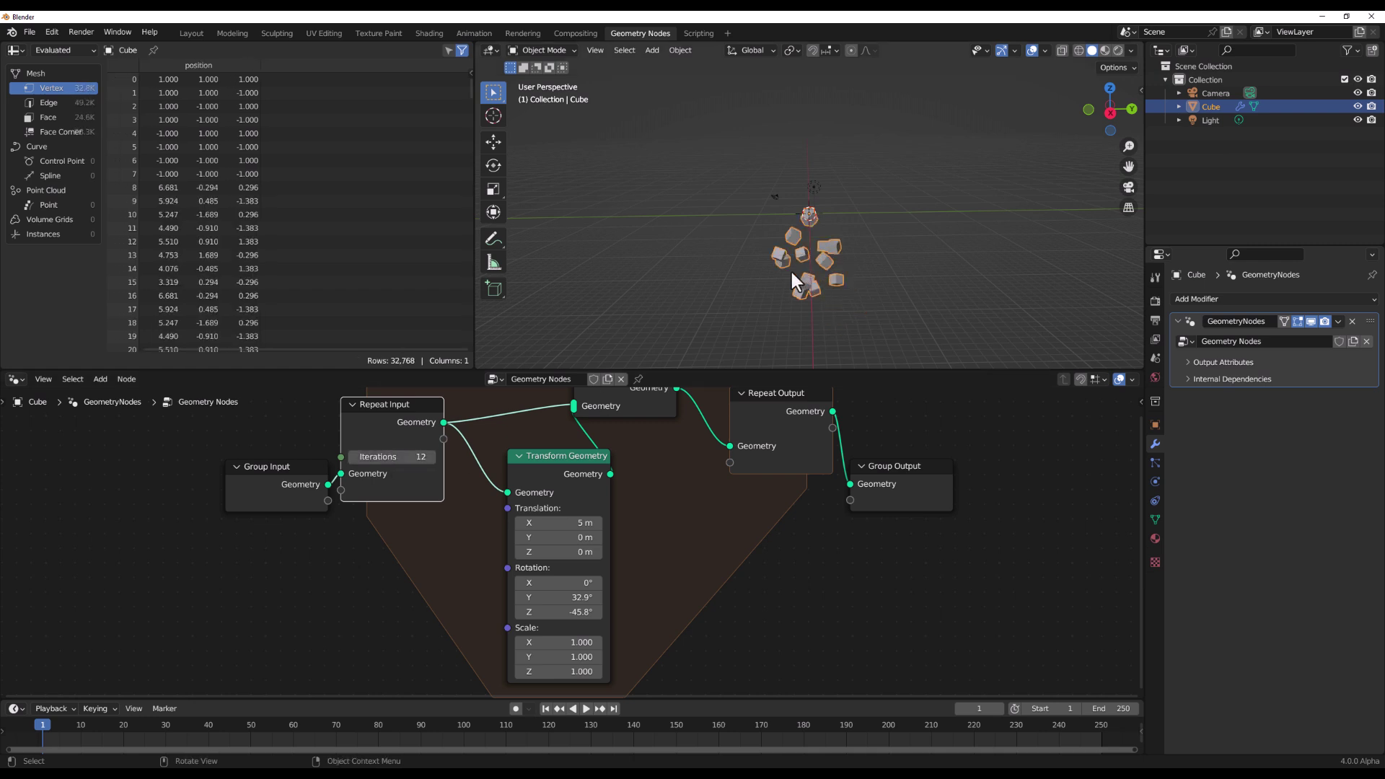
{"action": "middle_click_drag", "start_coordinate": [794, 274], "coordinate": [885, 276]}
{"action": "left_click_drag", "start_coordinate": [916, 284], "coordinate": [956, 313]}
{"action": "middle_click_drag", "start_coordinate": [955, 313], "coordinate": [691, 295]}
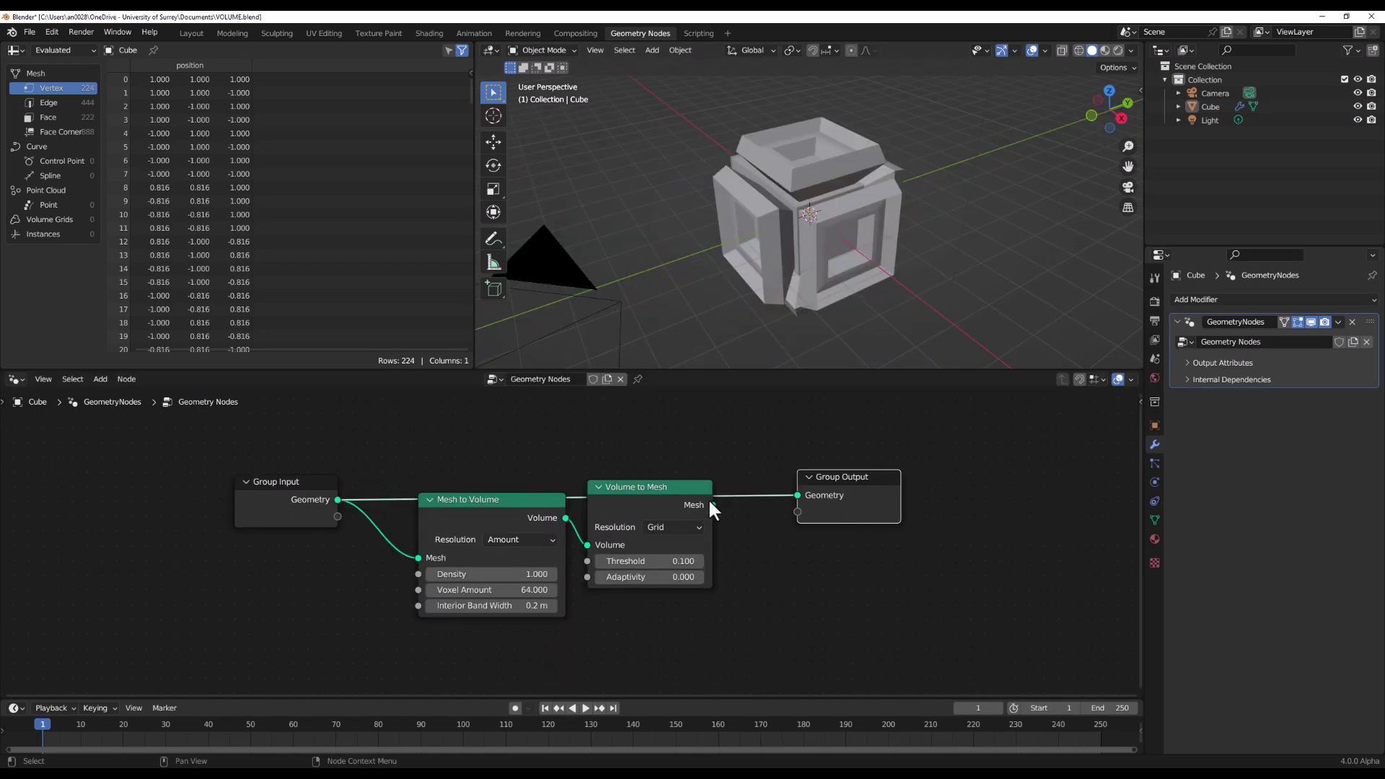
Step: Move the volume nodes apart and output the Mesh to Volume result directly
{"action": "left_click_drag", "start_coordinate": [710, 508], "coordinate": [721, 549]}
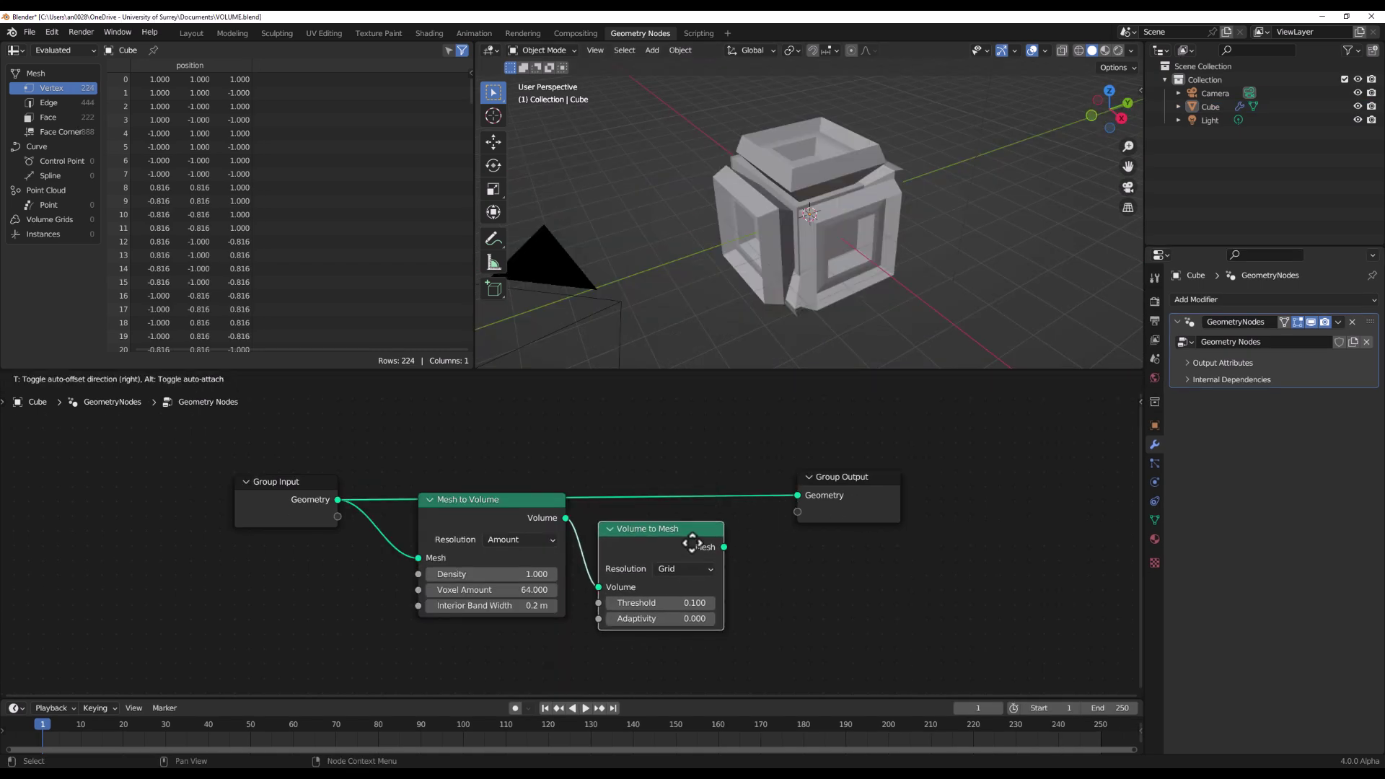
{"action": "left_click_drag", "start_coordinate": [517, 507], "coordinate": [523, 542]}
{"action": "mouse_move", "coordinate": [750, 238]}
{"action": "middle_mouse_down"}
{"action": "mouse_move", "coordinate": [806, 231]}
{"action": "mouse_move", "coordinate": [729, 202]}
{"action": "mouse_move", "coordinate": [771, 177]}
{"action": "mouse_move", "coordinate": [635, 137]}
{"action": "mouse_move", "coordinate": [737, 229]}
{"action": "middle_mouse_up"}
{"action": "mouse_move", "coordinate": [829, 245]}
{"action": "middle_mouse_down"}
{"action": "mouse_move", "coordinate": [922, 262]}
{"action": "mouse_move", "coordinate": [715, 235]}
{"action": "mouse_move", "coordinate": [813, 228]}
{"action": "middle_mouse_up"}
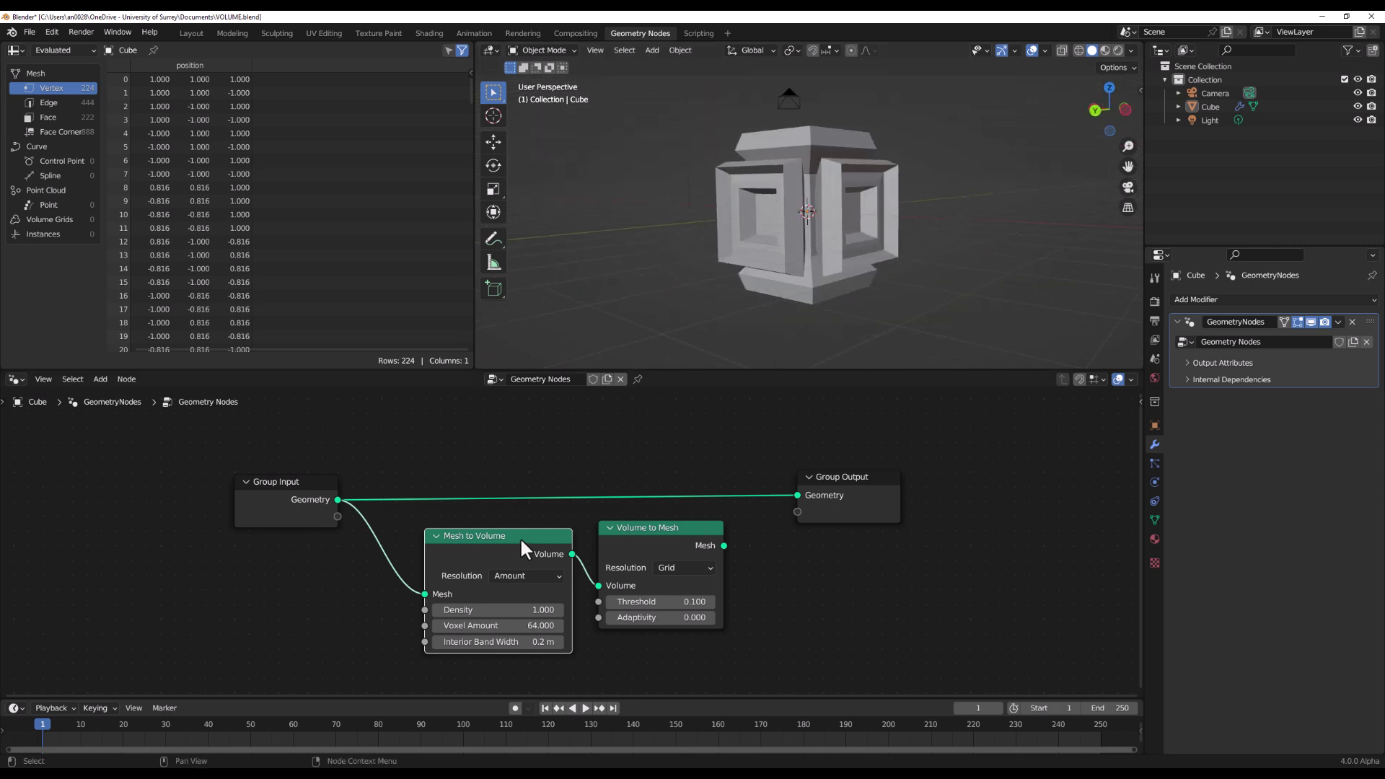
{"action": "left_click_drag", "start_coordinate": [572, 554], "coordinate": [797, 494]}
{"action": "middle_click_drag", "start_coordinate": [829, 204], "coordinate": [801, 225]}
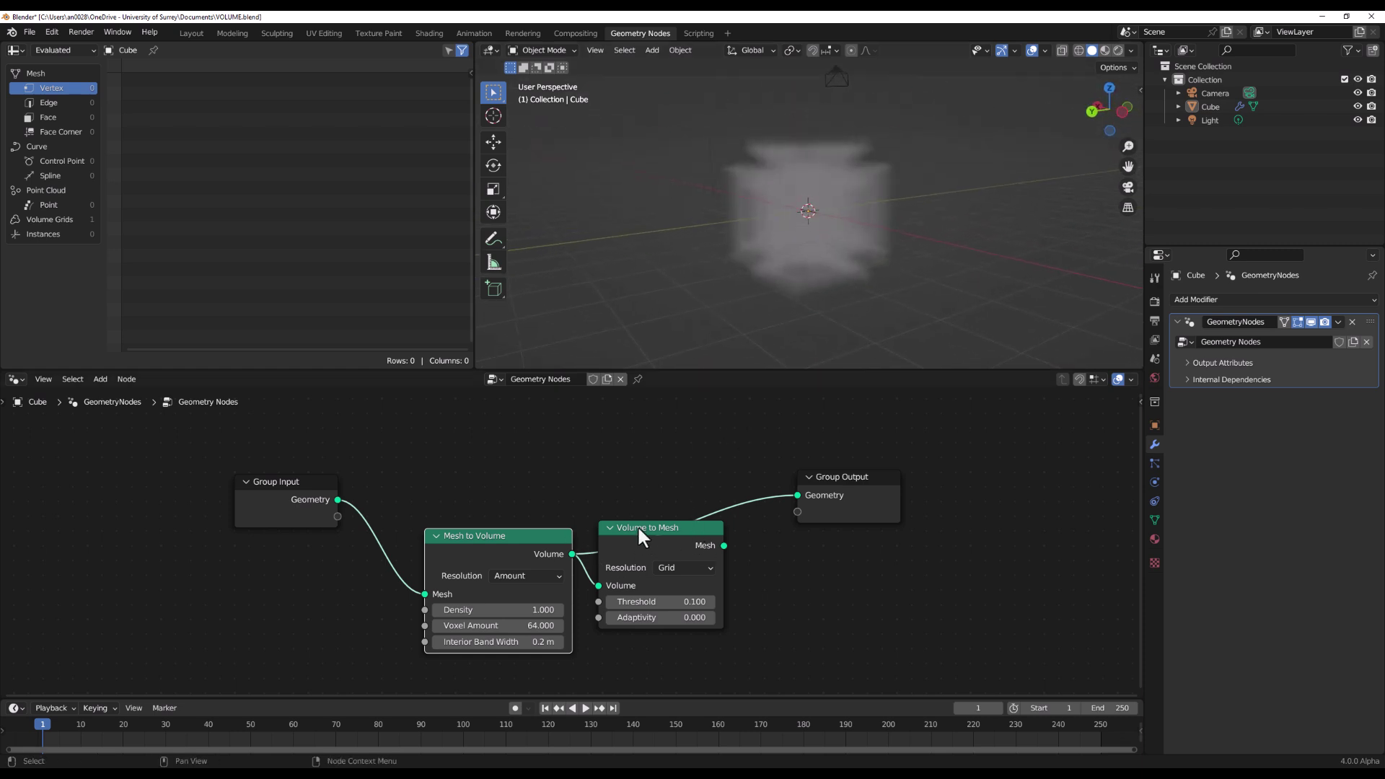
Step: Connect Volume to Mesh to Group Output to show the remeshed voxel cube
{"action": "left_click_drag", "start_coordinate": [724, 545], "coordinate": [797, 494]}
{"action": "middle_click_drag", "start_coordinate": [843, 183], "coordinate": [807, 247]}
{"action": "scroll", "coordinate": [934, 284], "scroll_direction": "up", "scroll_amount": 5}
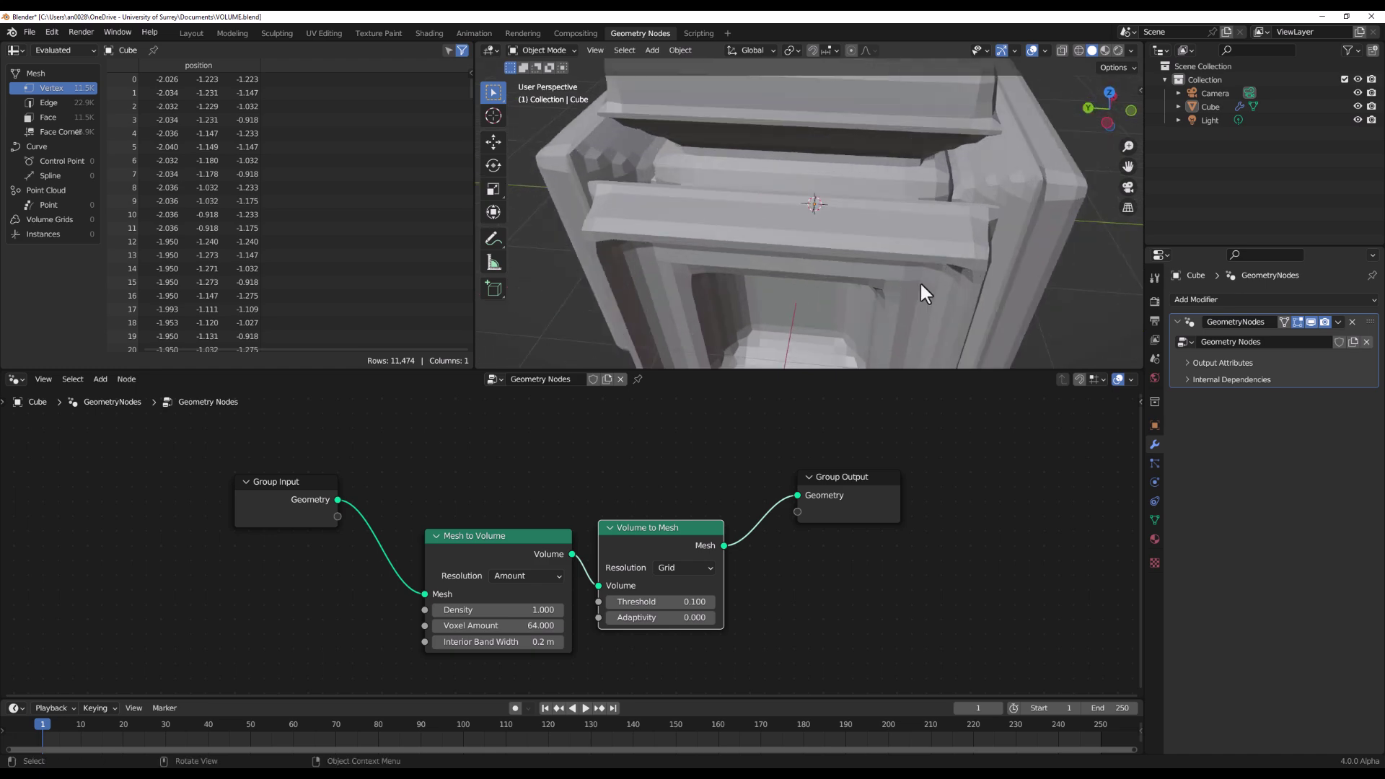
{"action": "scroll", "coordinate": [639, 115], "scroll_direction": "down", "scroll_amount": 3}
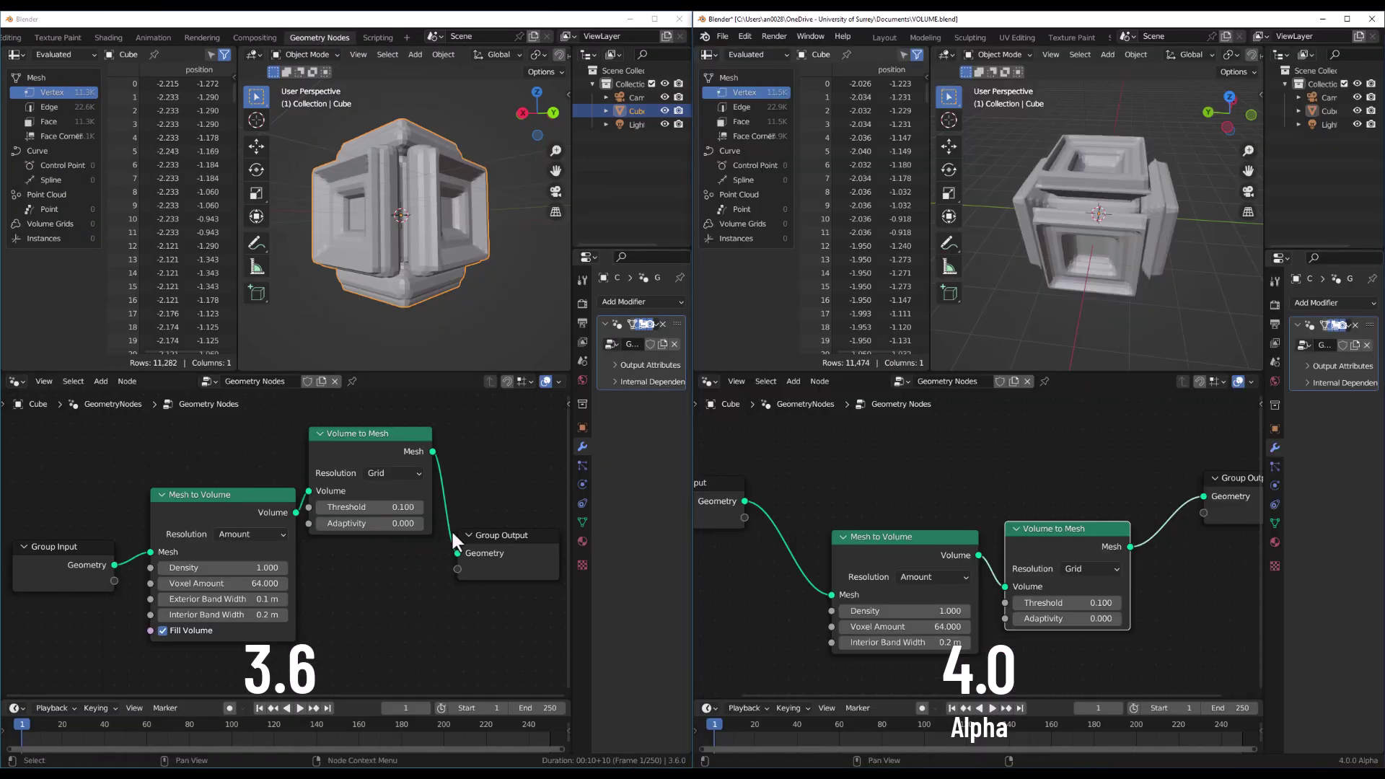
Step: Orbit the 3.6 and 4.0 viewports to compare their remeshed cubes
{"action": "mouse_move", "coordinate": [459, 249]}
{"action": "middle_mouse_down"}
{"action": "mouse_move", "coordinate": [461, 228]}
{"action": "mouse_move", "coordinate": [443, 274]}
{"action": "mouse_move", "coordinate": [434, 241]}
{"action": "middle_mouse_up"}
{"action": "scroll", "coordinate": [414, 227], "scroll_direction": "up", "scroll_amount": 5}
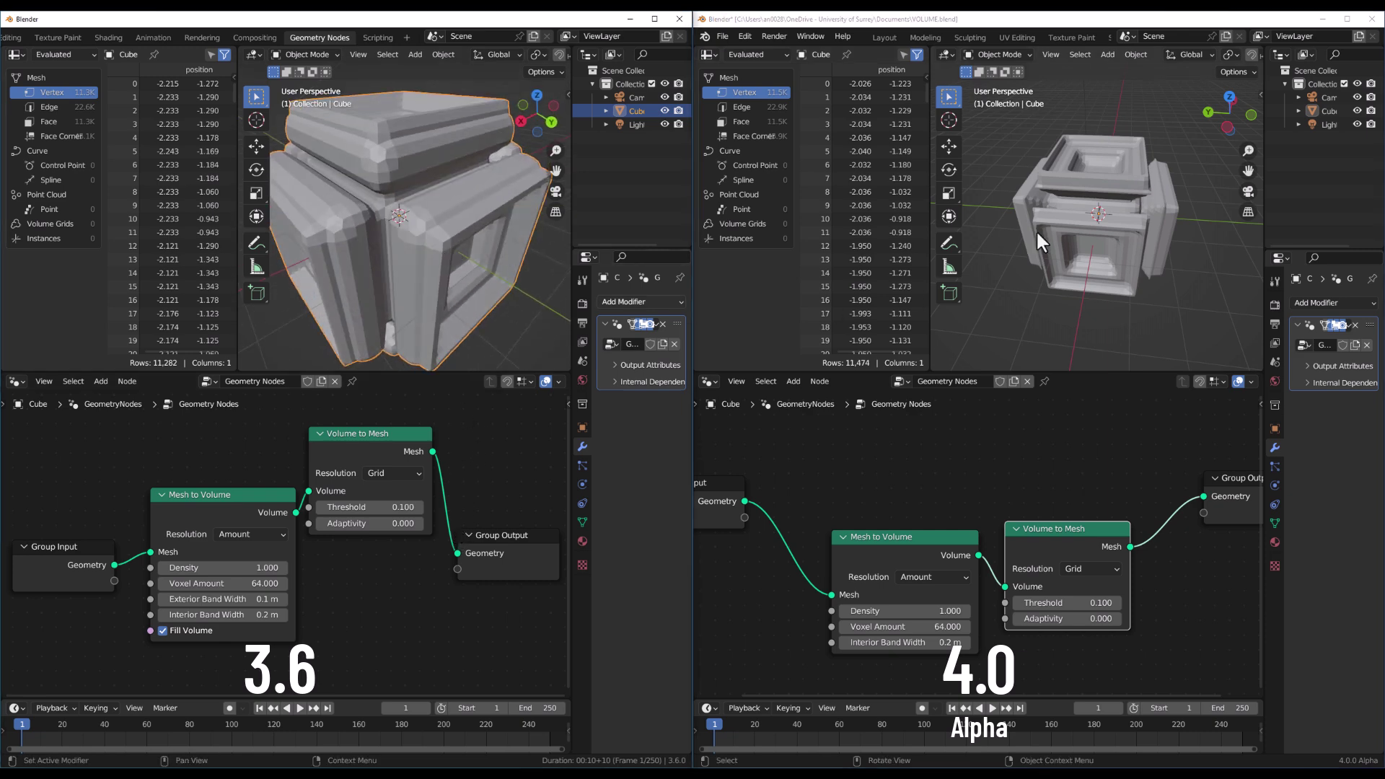
{"action": "mouse_move", "coordinate": [1035, 230]}
{"action": "middle_mouse_down"}
{"action": "mouse_move", "coordinate": [1058, 241]}
{"action": "mouse_move", "coordinate": [1033, 227]}
{"action": "middle_mouse_up"}
{"action": "scroll", "coordinate": [1051, 166], "scroll_direction": "up", "scroll_amount": 5}
{"action": "middle_click_drag", "start_coordinate": [1052, 166], "coordinate": [1082, 197]}
{"action": "mouse_move", "coordinate": [470, 246]}
{"action": "middle_mouse_down"}
{"action": "mouse_move", "coordinate": [430, 271]}
{"action": "mouse_move", "coordinate": [464, 263]}
{"action": "mouse_move", "coordinate": [460, 236]}
{"action": "middle_mouse_up"}
{"action": "middle_click_drag", "start_coordinate": [346, 190], "coordinate": [361, 276]}
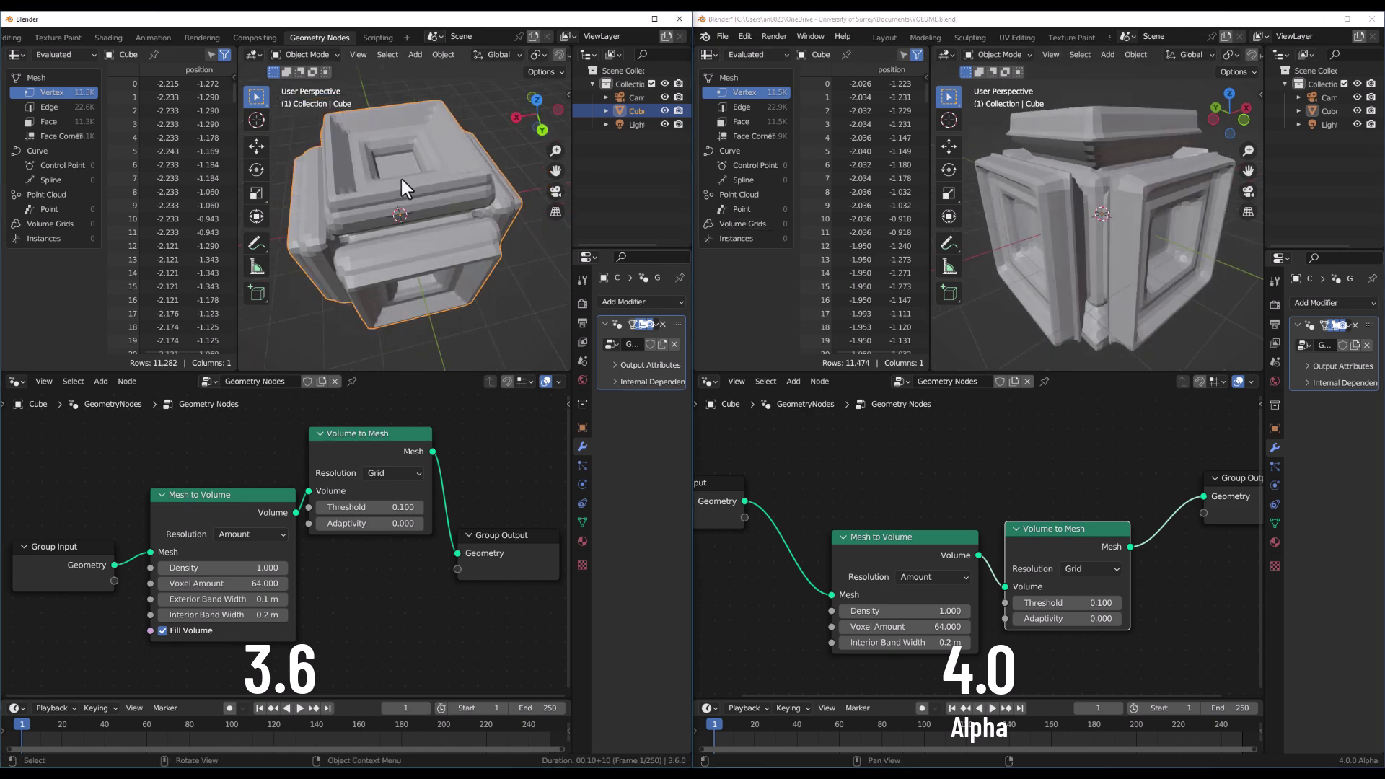
{"action": "scroll", "coordinate": [1074, 267], "scroll_direction": "down", "scroll_amount": 4}
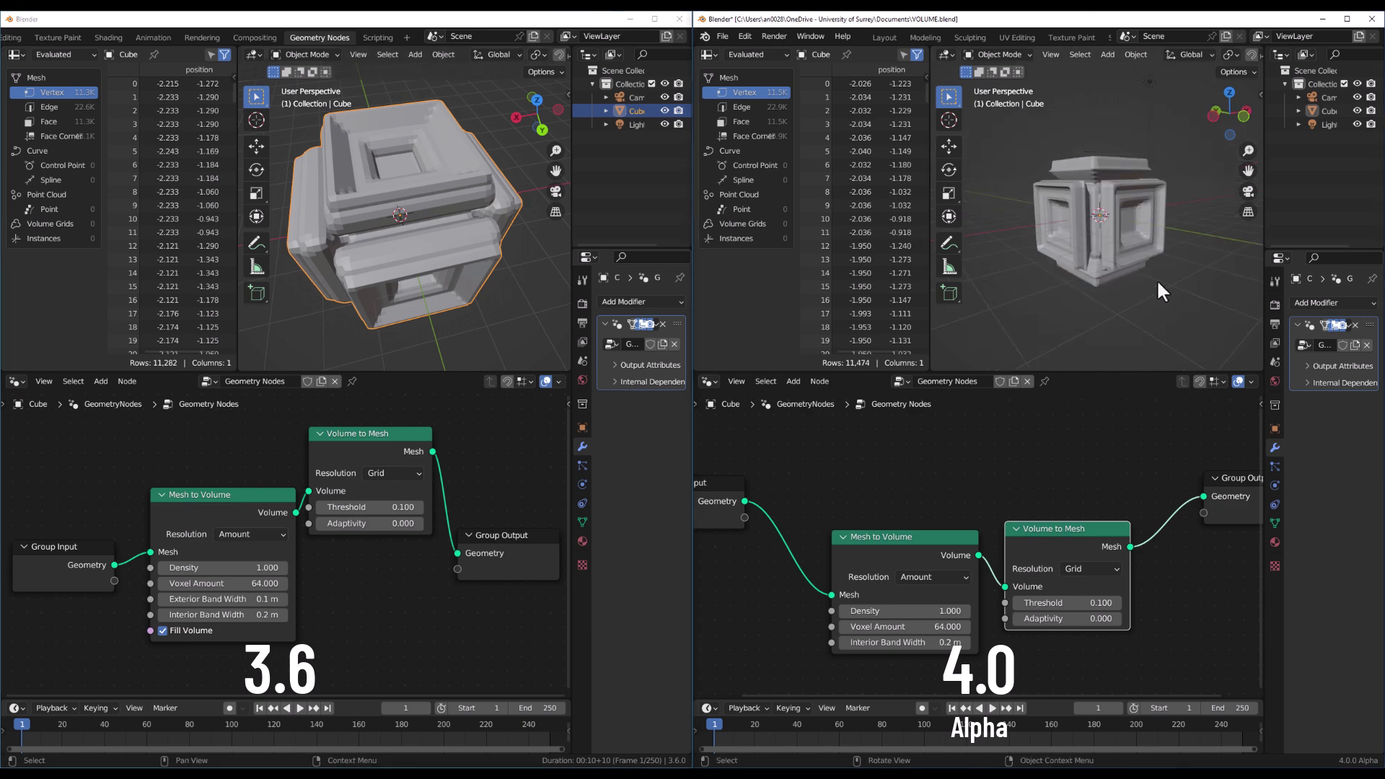
{"action": "middle_click_drag", "start_coordinate": [1159, 280], "coordinate": [1129, 253]}
Step: Reposition the Group Input node slightly lower in the node editor
{"action": "left_click_drag", "start_coordinate": [721, 516], "coordinate": [781, 590]}
{"action": "scroll", "coordinate": [285, 541], "scroll_direction": "up", "scroll_amount": 2}
{"action": "middle_click_drag", "start_coordinate": [802, 638], "coordinate": [802, 594]}
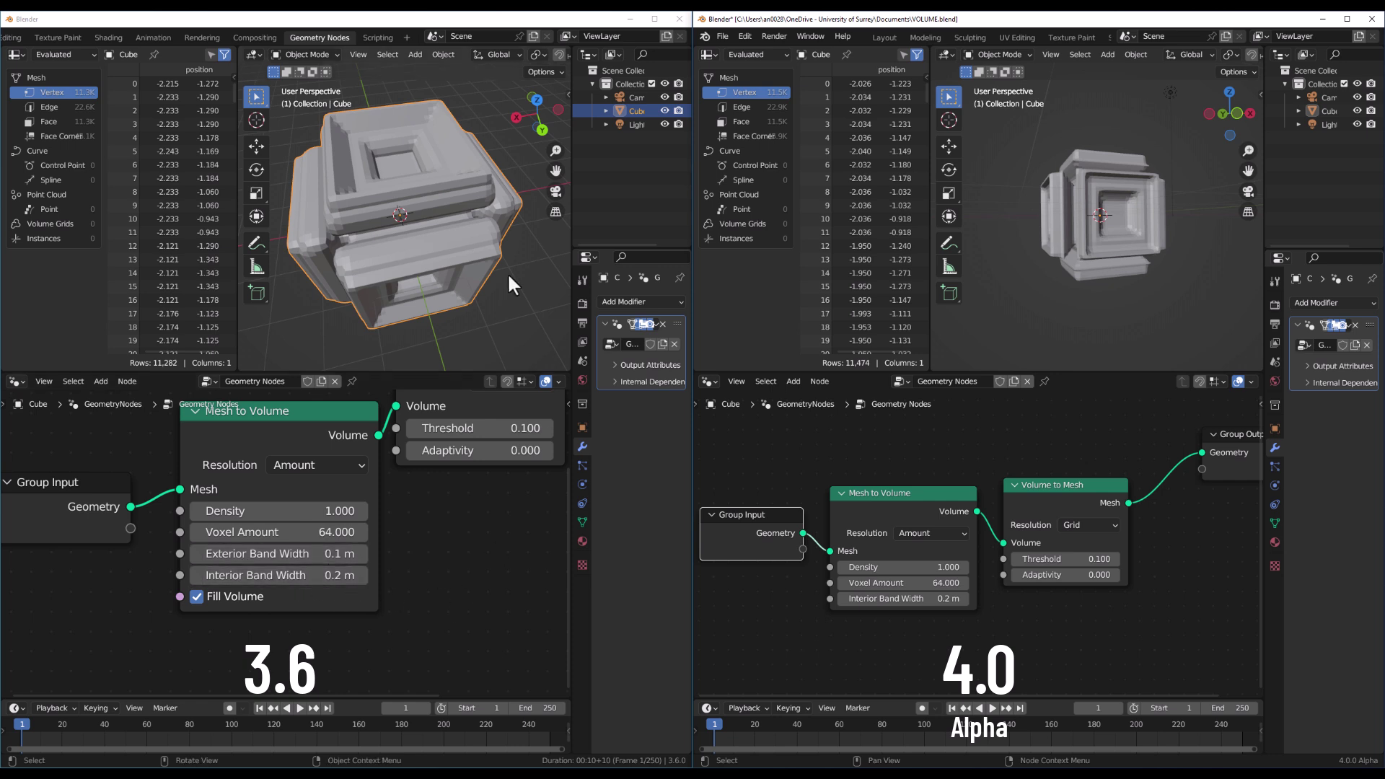
{"action": "middle_click_drag", "start_coordinate": [496, 262], "coordinate": [508, 225]}
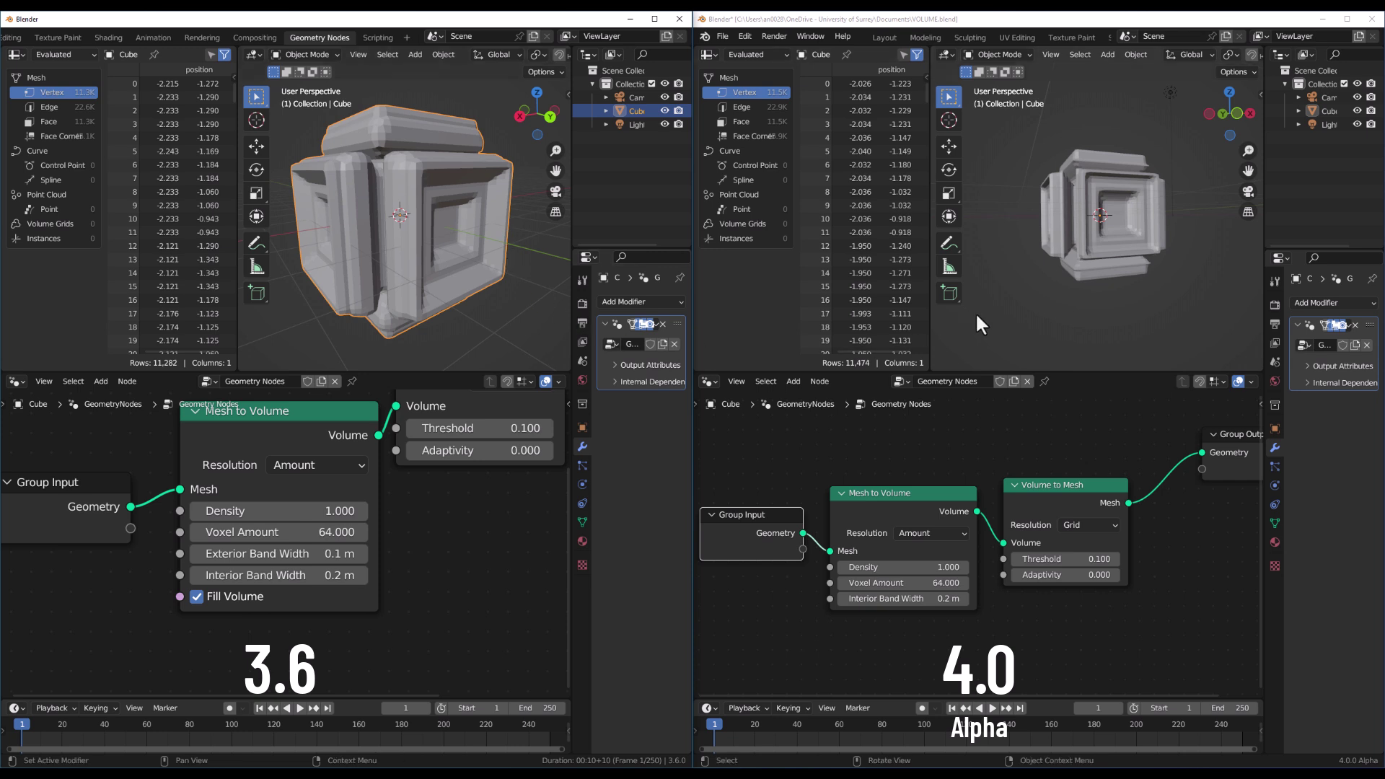
{"action": "middle_click_drag", "start_coordinate": [966, 321], "coordinate": [1008, 340]}
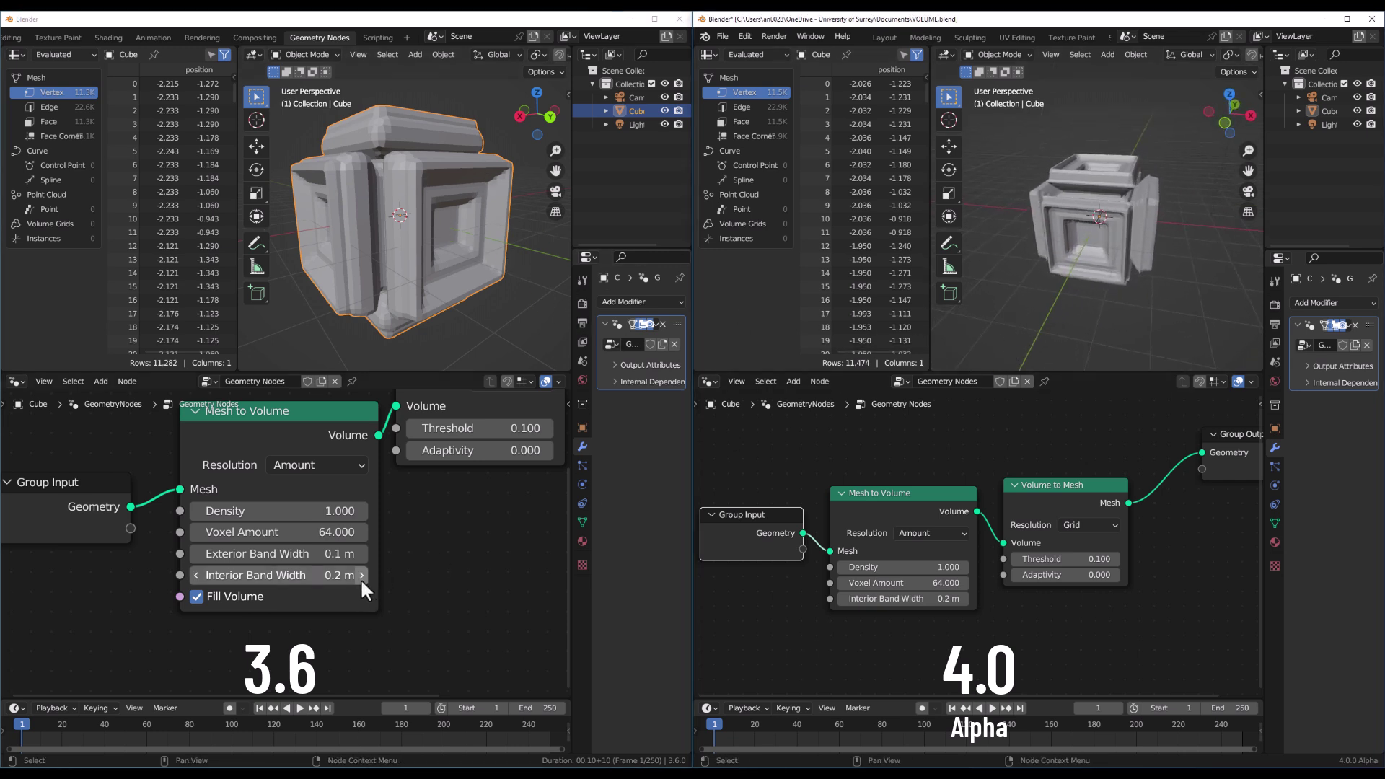
Step: Set the 3.6 Mesh to Volume Exterior Band Width to 0 m and inspect both remeshes
{"action": "left_click", "coordinate": [328, 554]}
{"action": "type", "text": "0"}
{"action": "key", "text": "Return"}
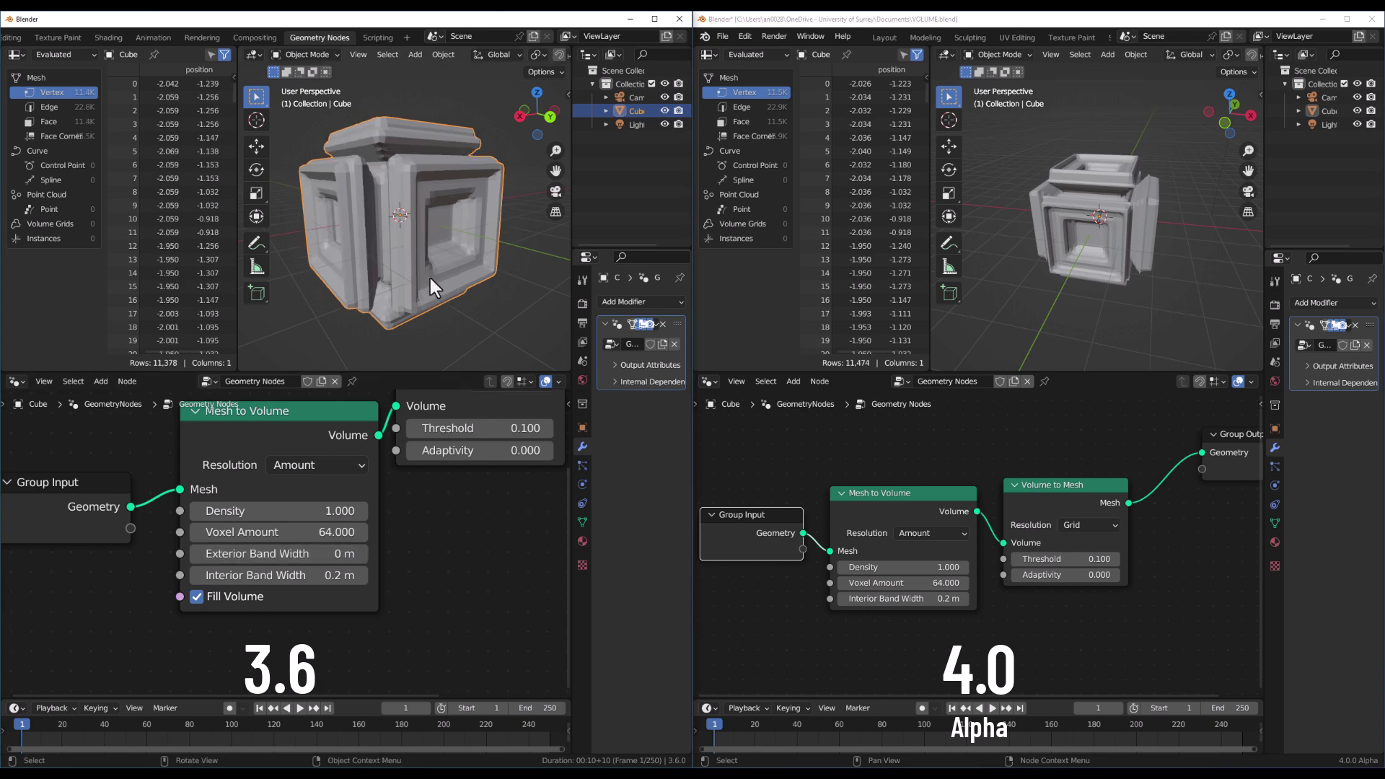
{"action": "middle_click_drag", "start_coordinate": [434, 271], "coordinate": [307, 281]}
{"action": "scroll", "coordinate": [941, 508], "scroll_direction": "down", "scroll_amount": 1}
{"action": "scroll", "coordinate": [942, 508], "scroll_direction": "down", "scroll_amount": 1}
{"action": "scroll", "coordinate": [1047, 581], "scroll_direction": "down", "scroll_amount": 1, "text": "ctrl"}
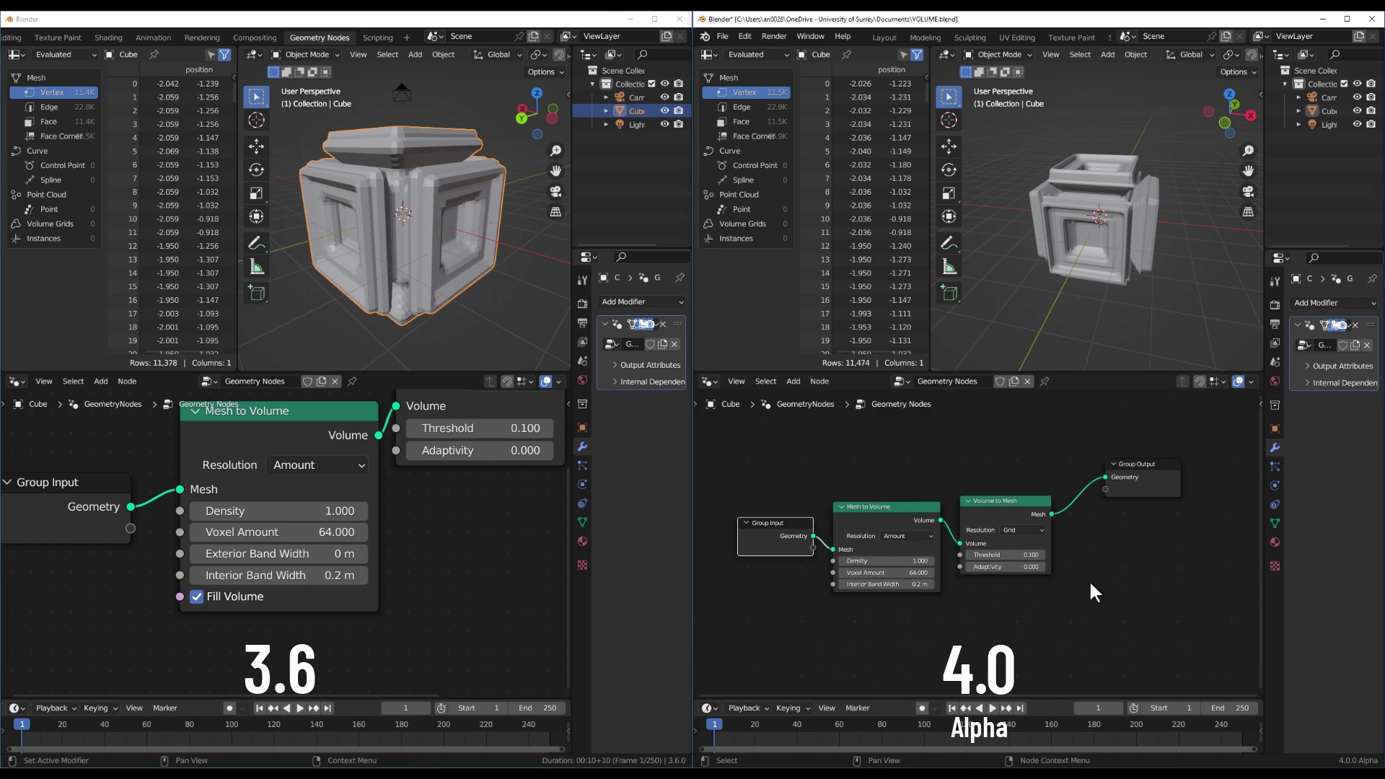
{"action": "scroll", "coordinate": [1123, 240], "scroll_direction": "up", "scroll_amount": 4}
{"action": "middle_click_drag", "start_coordinate": [1131, 255], "coordinate": [1080, 235]}
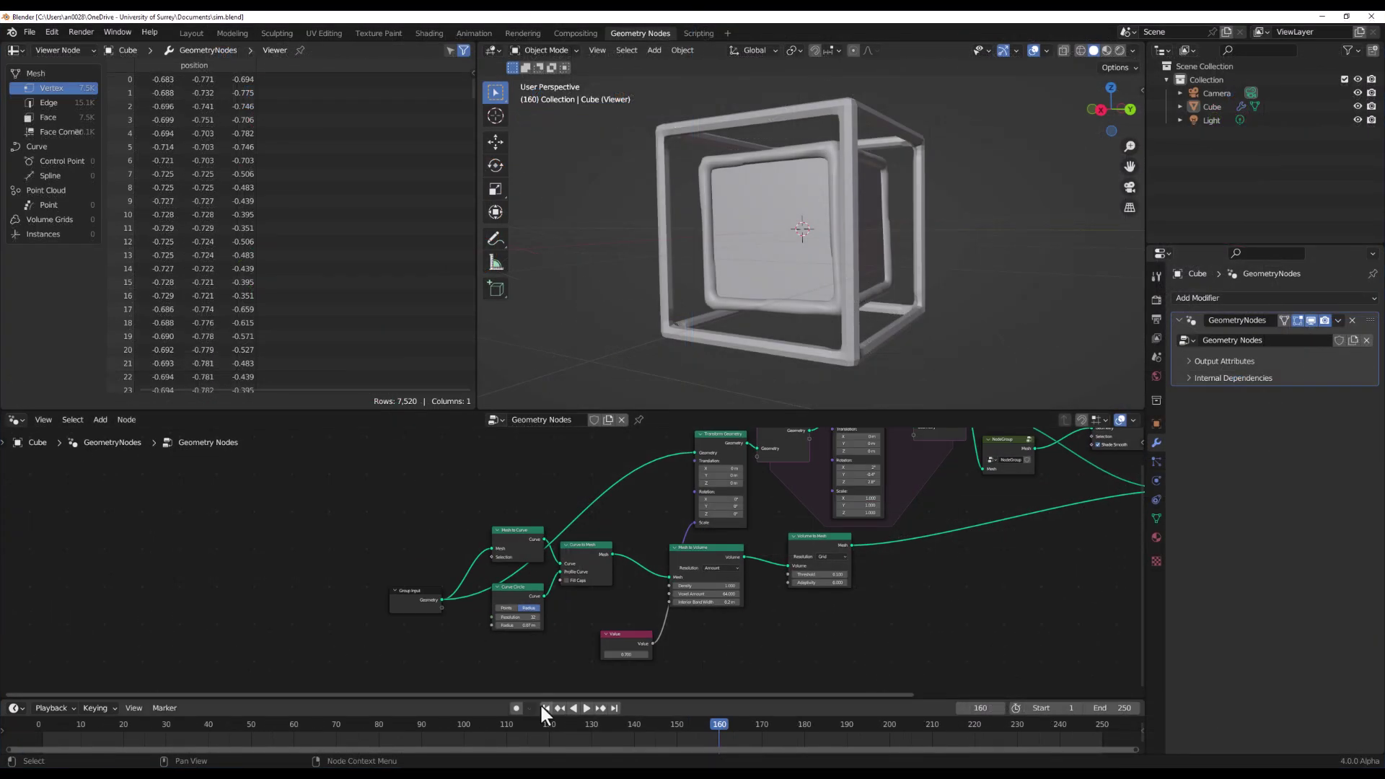
Step: Preview the raw input cube from the Group Input node in the viewer
{"action": "left_click", "coordinate": [546, 708]}
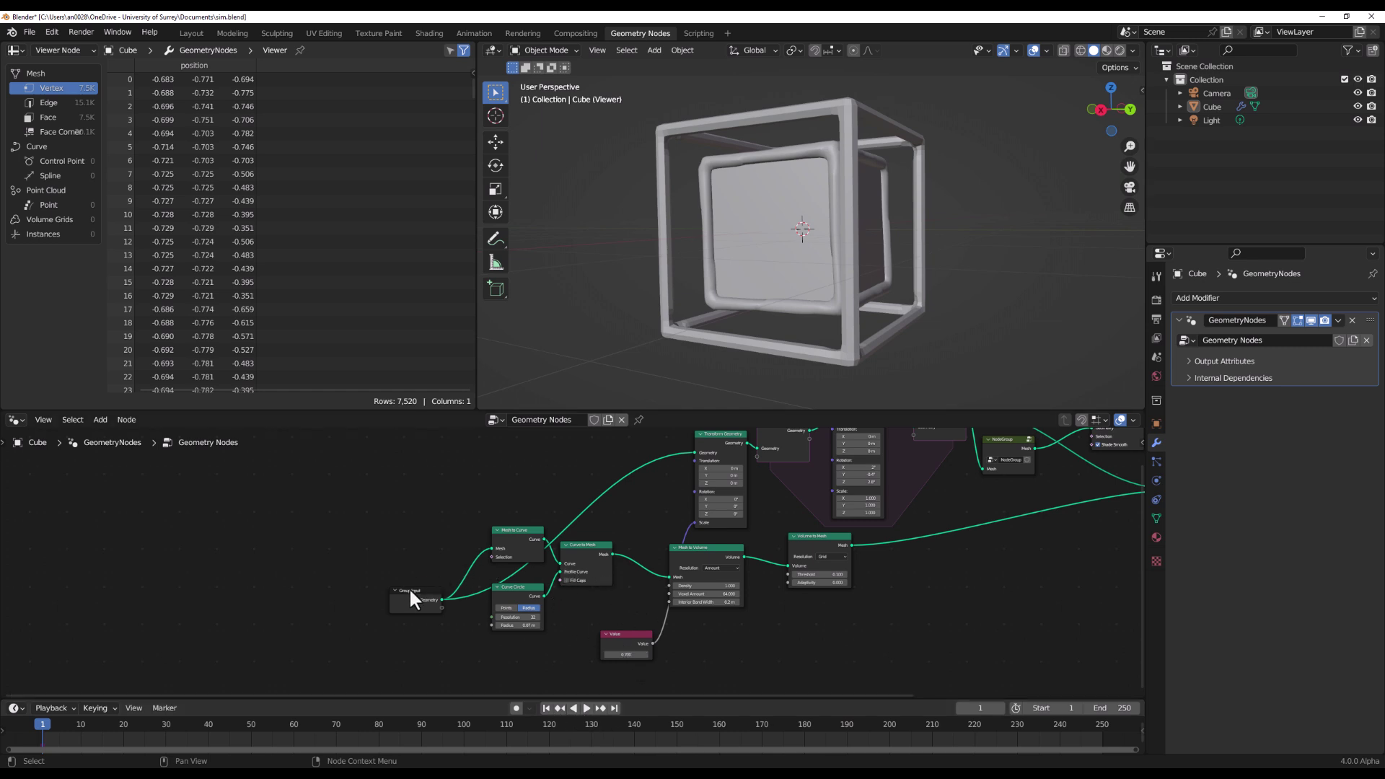
{"action": "scroll", "coordinate": [408, 591], "scroll_direction": "up", "scroll_amount": 2}
{"action": "mouse_move", "coordinate": [400, 612]}
{"action": "left_click", "coordinate": [407, 608], "text": "ctrl+shift"}
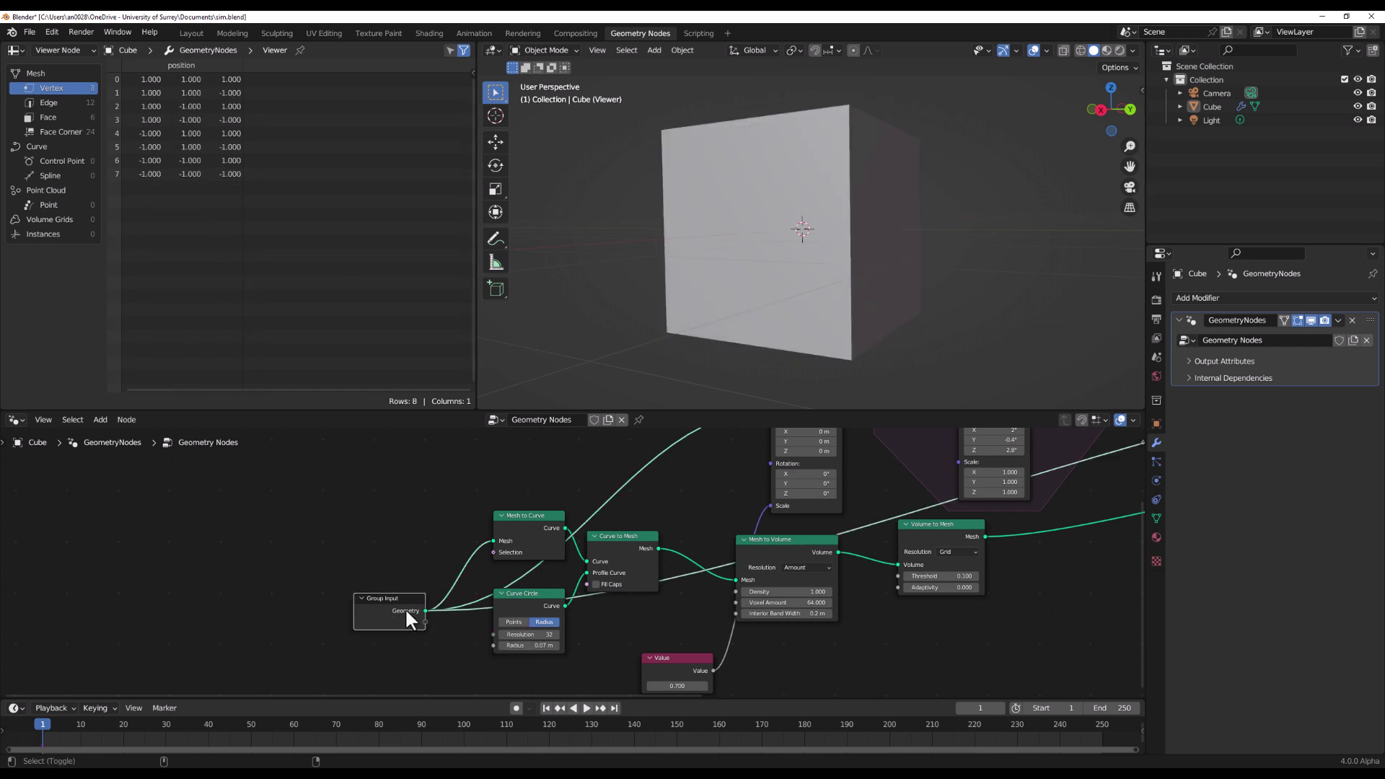
{"action": "scroll", "coordinate": [505, 629], "scroll_direction": "down", "scroll_amount": 3}
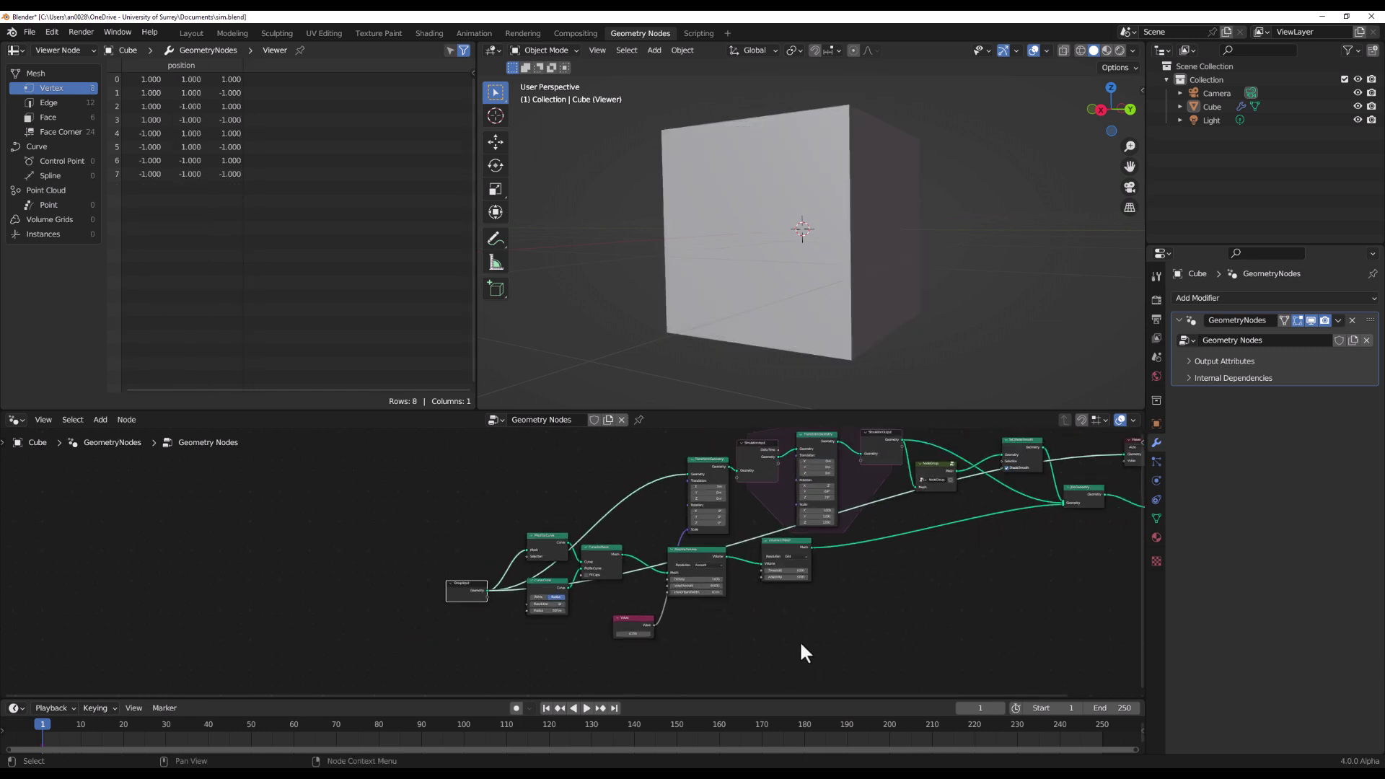
{"action": "middle_click_drag", "start_coordinate": [846, 369], "coordinate": [893, 313]}
{"action": "scroll", "coordinate": [513, 561], "scroll_direction": "up", "scroll_amount": 2}
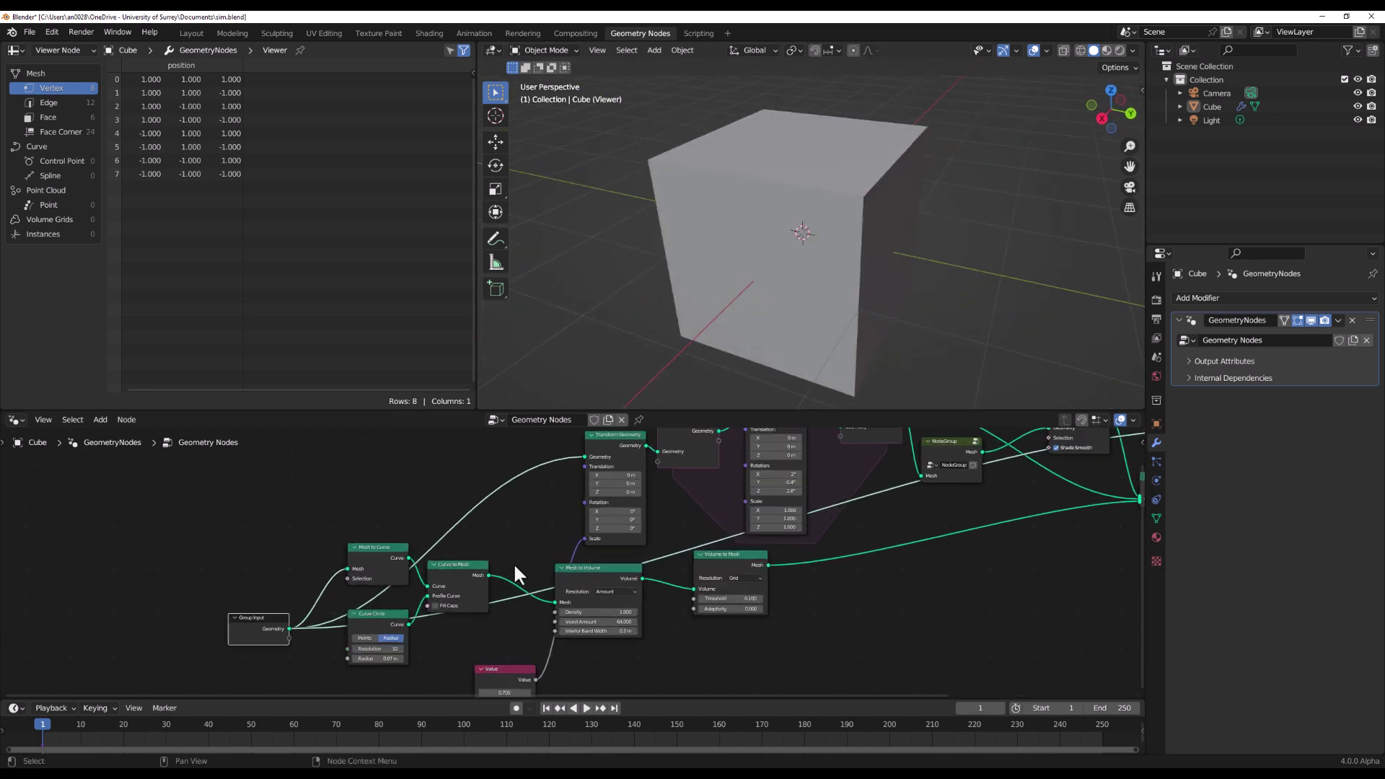
Step: Preview Mesh to Curve, Curve Circle, Curve to Mesh, Mesh to Volume and Volume to Mesh in turn
{"action": "left_click", "coordinate": [370, 552], "text": "ctrl+shift"}
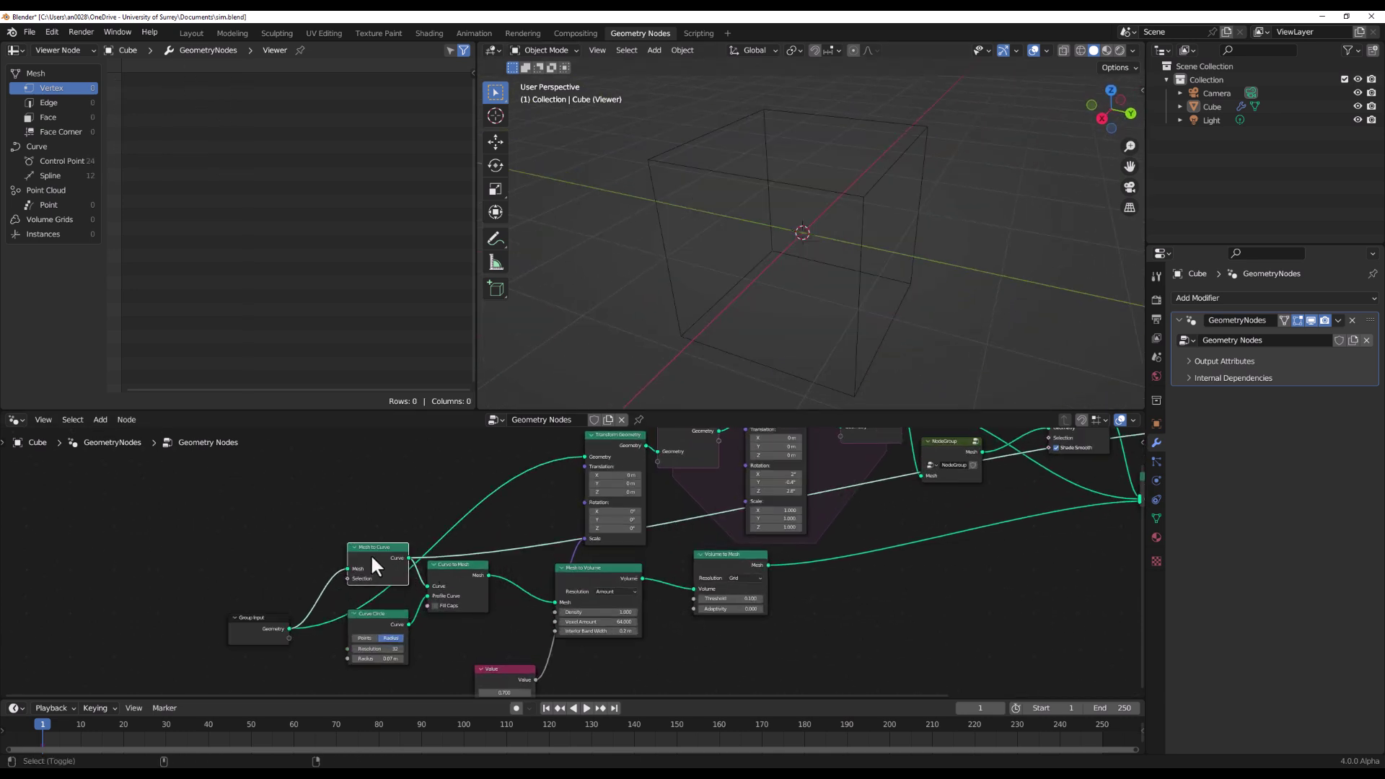
{"action": "left_click", "coordinate": [368, 628], "text": "ctrl+shift"}
{"action": "left_click", "coordinate": [450, 574], "text": "ctrl+shift"}
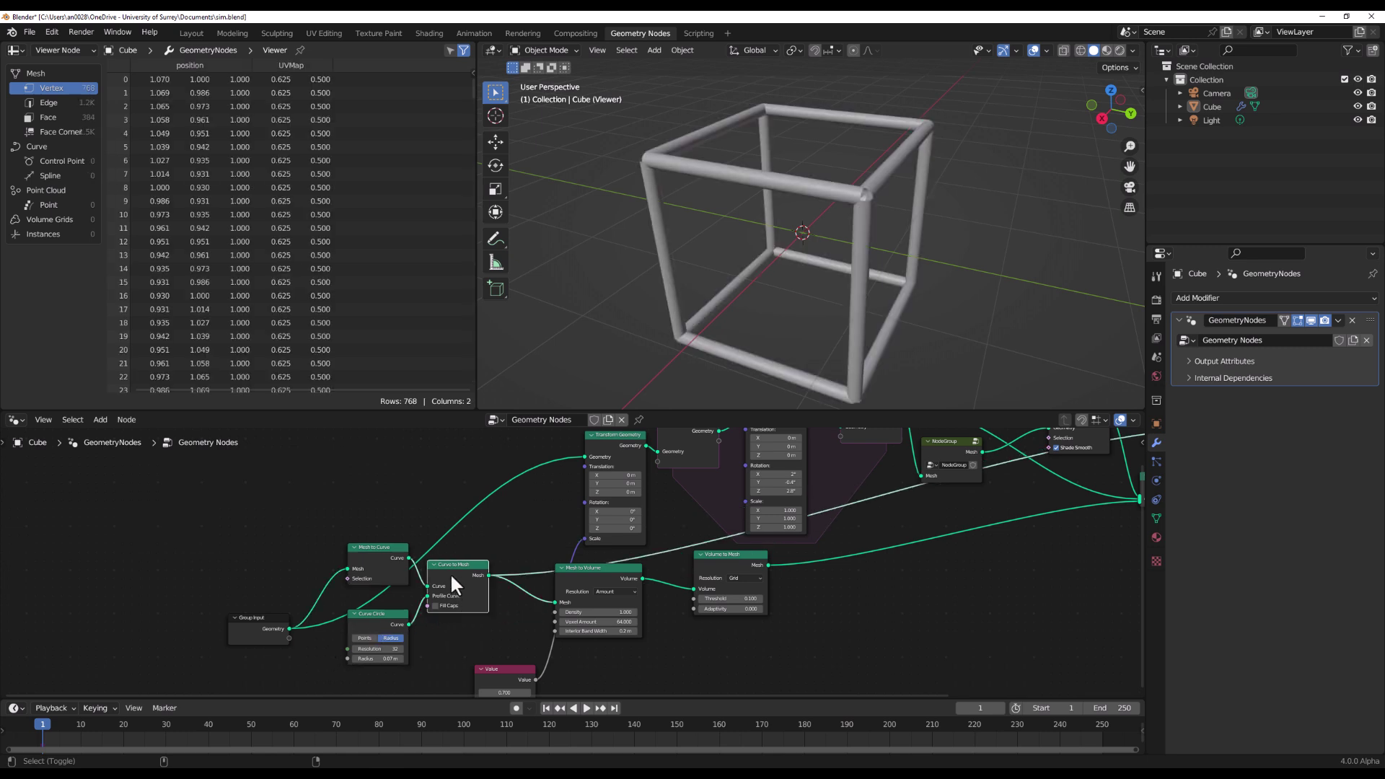
{"action": "left_click", "coordinate": [623, 568], "text": "ctrl+shift"}
{"action": "left_click", "coordinate": [742, 555], "text": "ctrl+shift"}
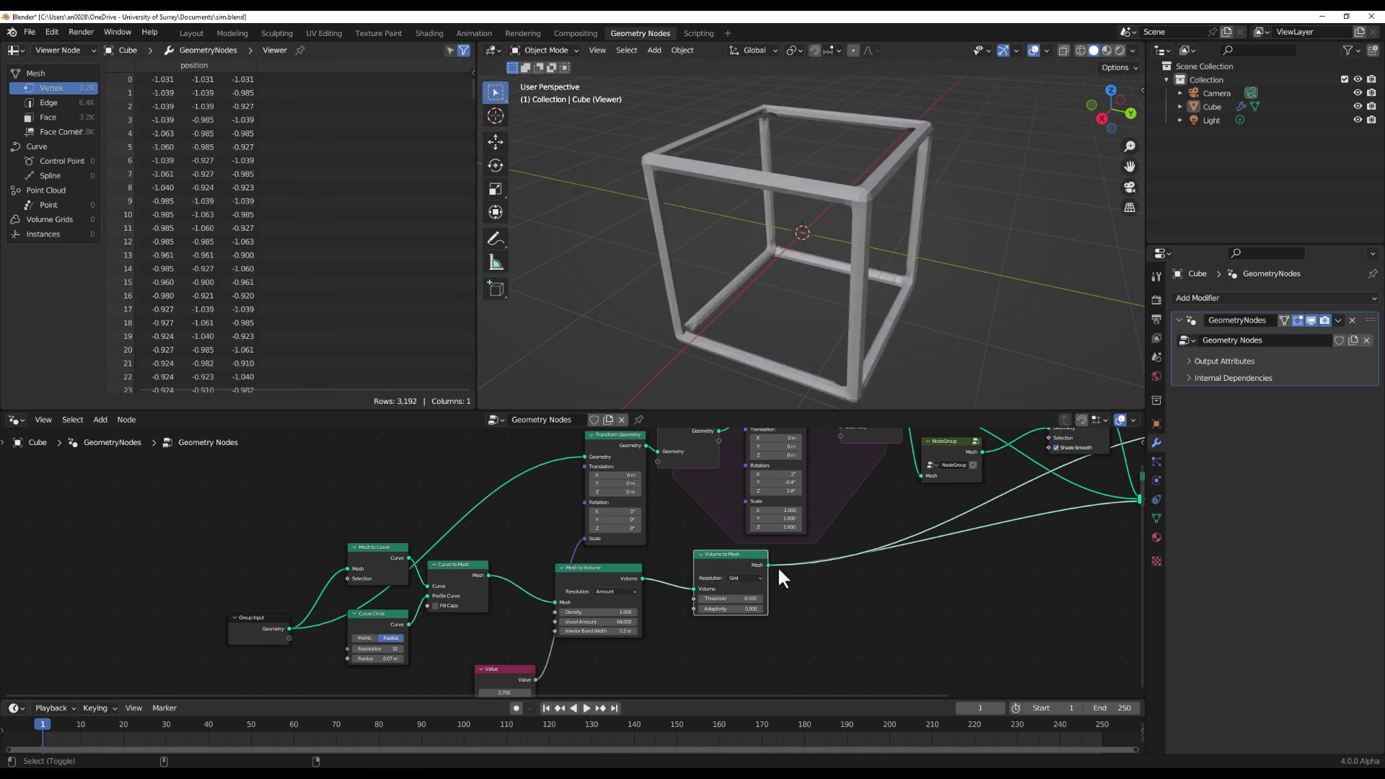
Step: Preview the Simulation Output's plain cube in the viewer
{"action": "scroll", "coordinate": [923, 581], "scroll_direction": "down", "scroll_amount": 2}
{"action": "middle_click_drag", "start_coordinate": [923, 582], "coordinate": [811, 636]}
{"action": "left_click", "coordinate": [674, 513], "text": "ctrl+shift"}
{"action": "scroll", "coordinate": [723, 585], "scroll_direction": "up", "scroll_amount": 2}
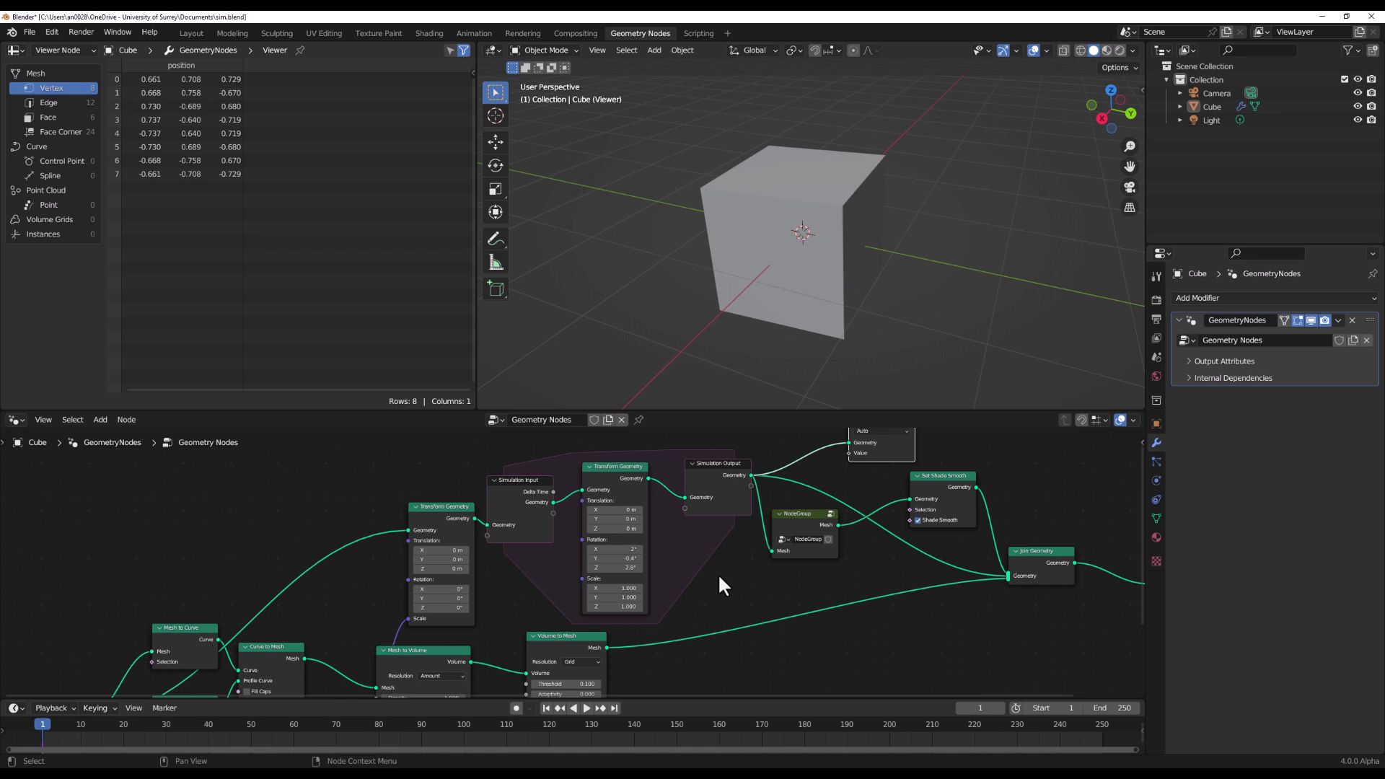
Step: Play the simulation and preview the Join Geometry output of the cube inside its tube frame
{"action": "left_click", "coordinate": [587, 708]}
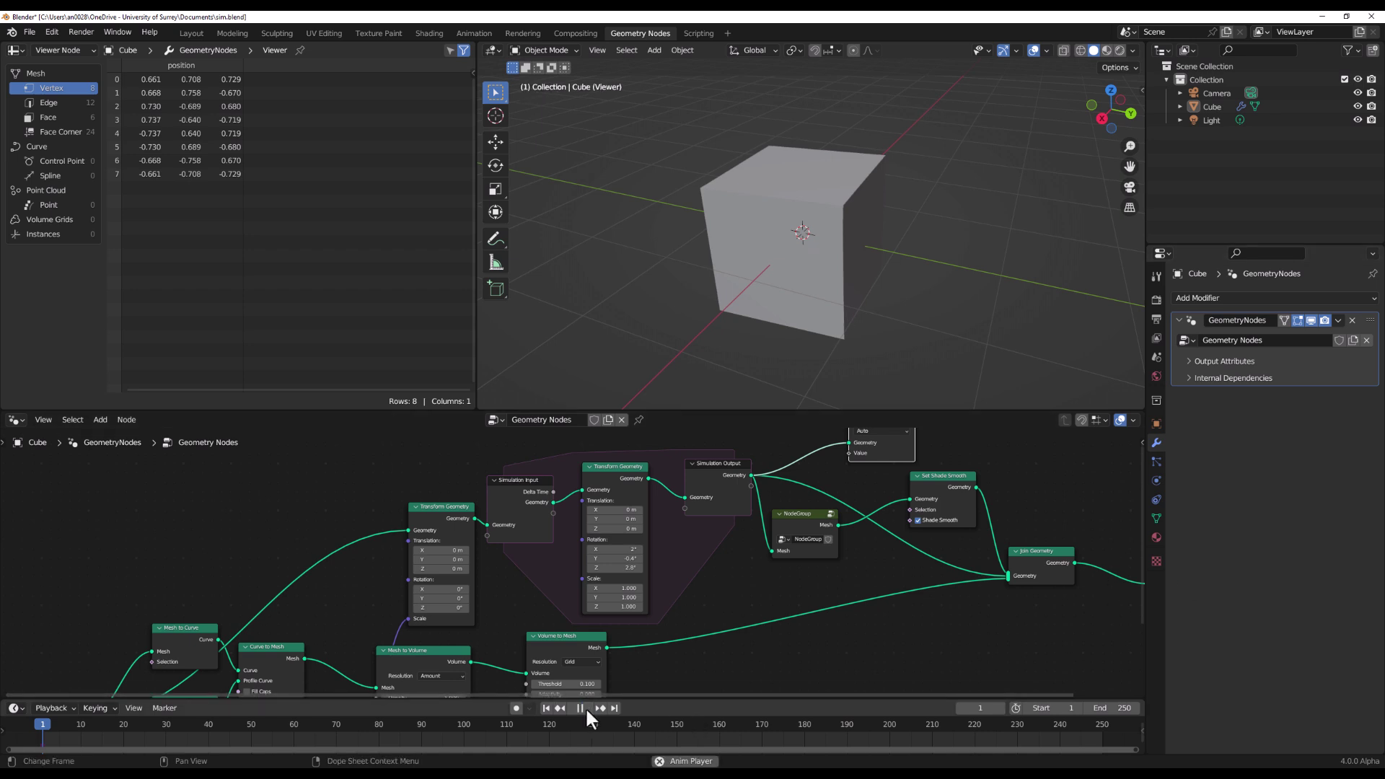
{"action": "scroll", "coordinate": [783, 580], "scroll_direction": "down", "scroll_amount": 1}
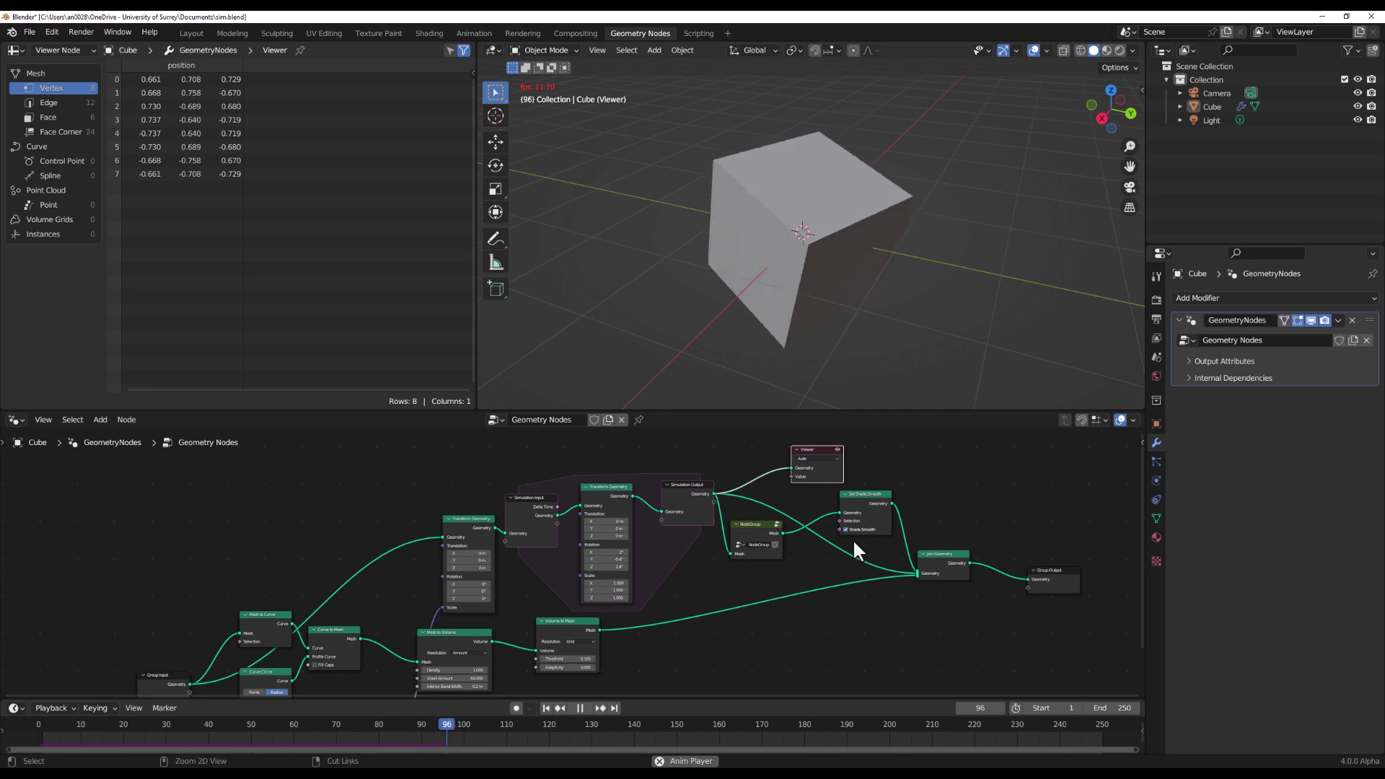
{"action": "left_click", "coordinate": [757, 531], "text": "ctrl+shift"}
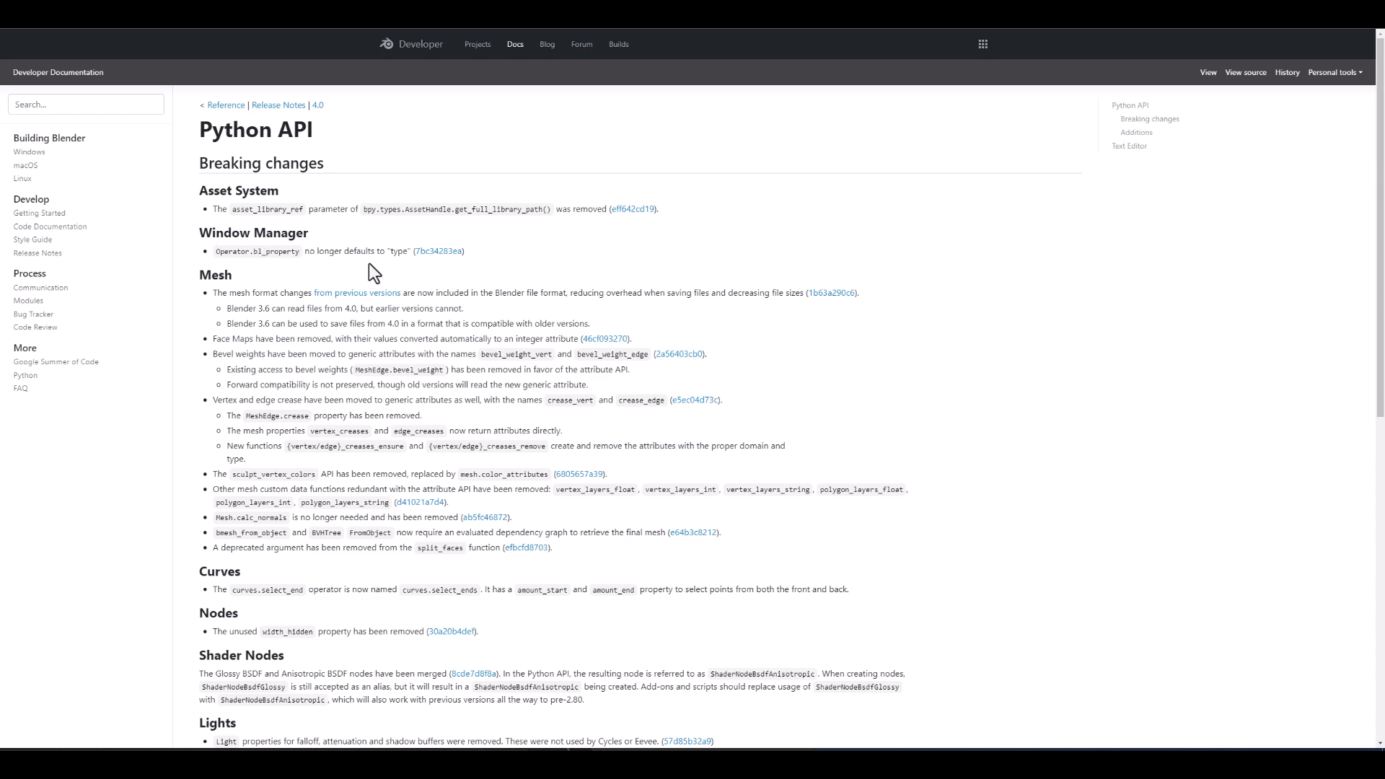
Step: Scroll through the 4.0 Python API breaking changes, then go back to the 3.6 LTS page
{"action": "scroll", "coordinate": [377, 267], "scroll_direction": "down", "scroll_amount": 3}
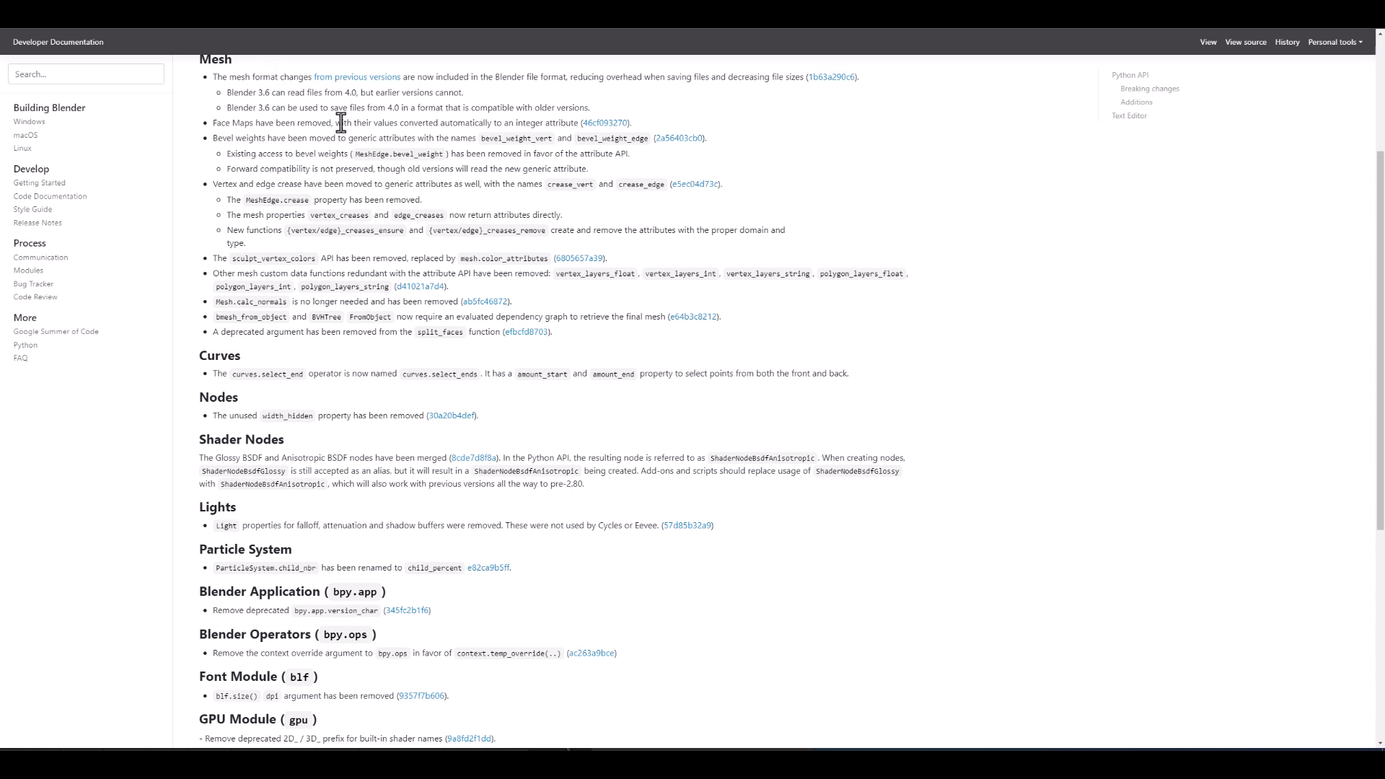
{"action": "scroll", "coordinate": [373, 137], "scroll_direction": "up", "scroll_amount": 1}
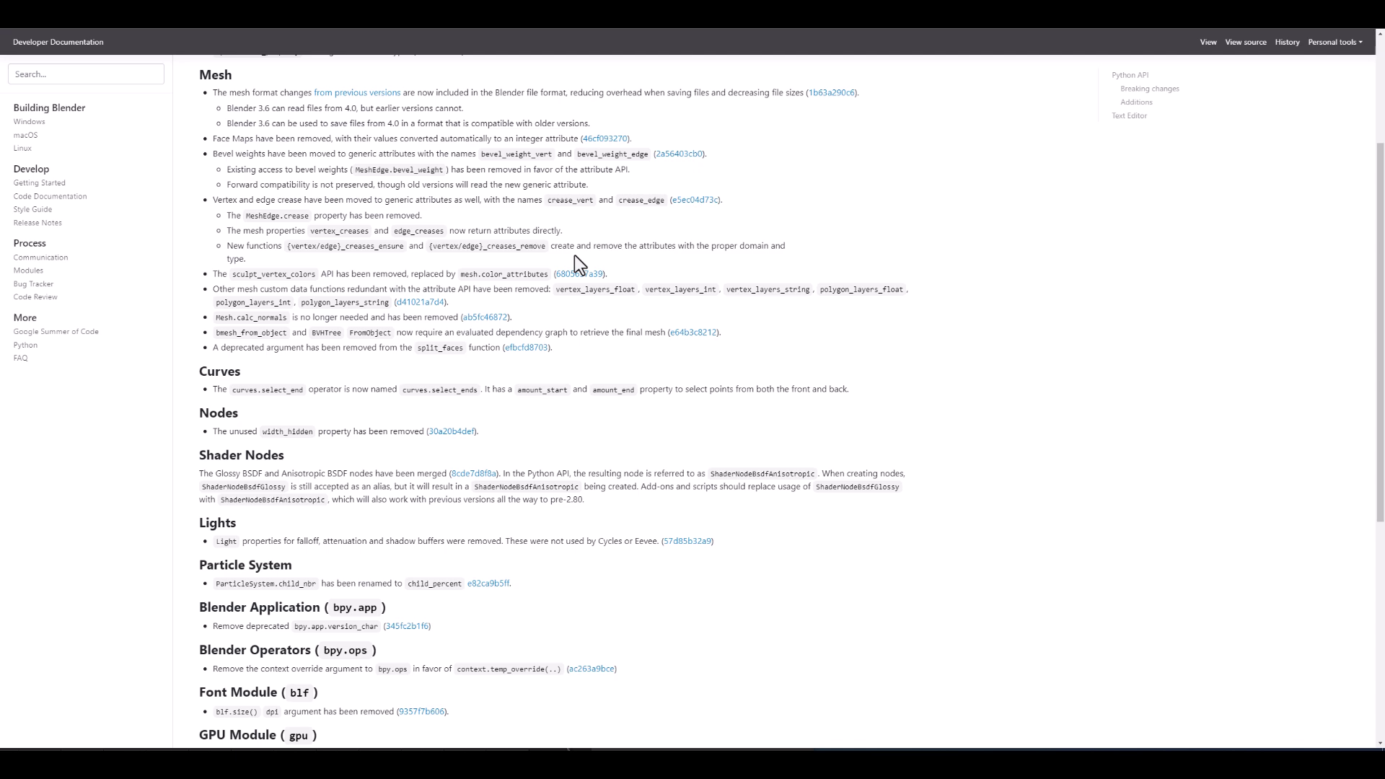
{"action": "key", "text": "alt+Left"}
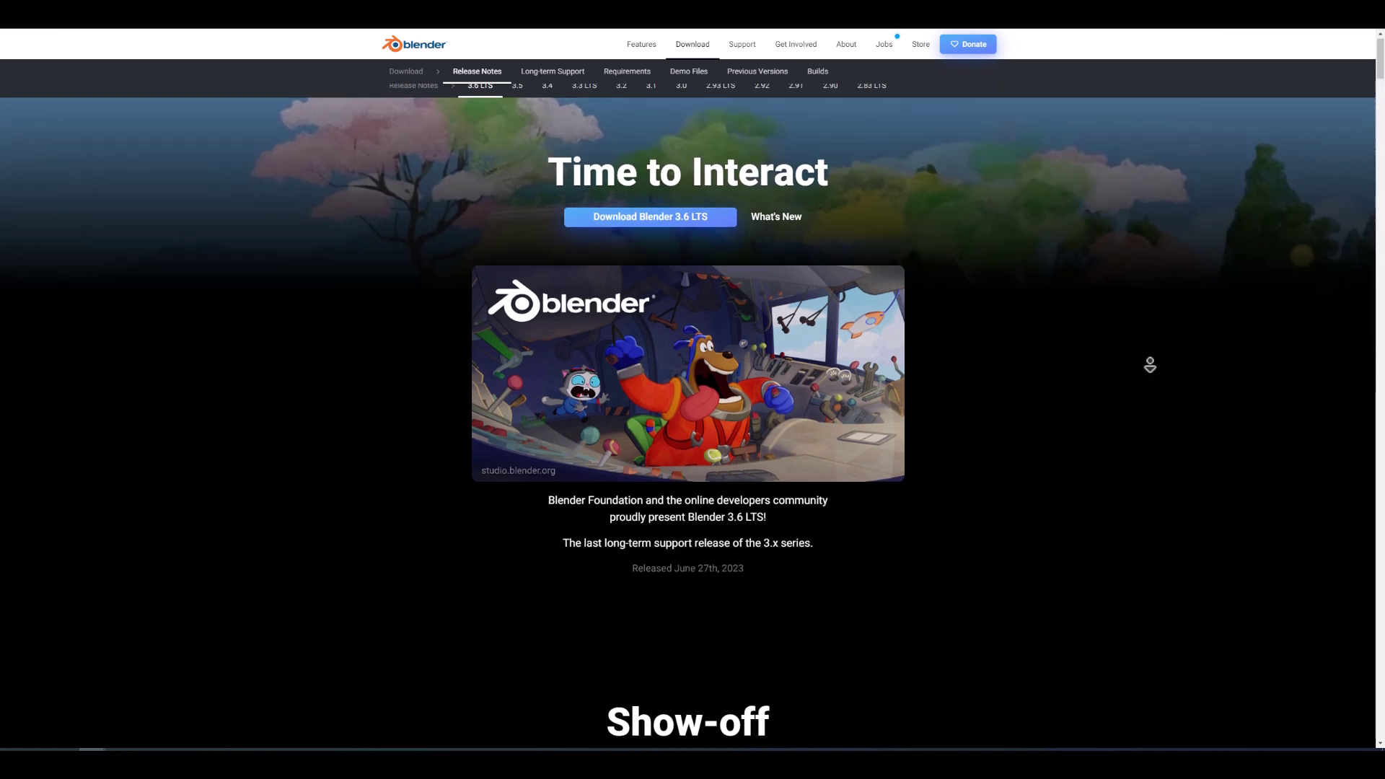
Step: Scroll down through the Blender 3.6 LTS release page
{"action": "scroll", "coordinate": [1149, 364], "scroll_direction": "down", "scroll_amount": 1}
{"action": "scroll", "coordinate": [1149, 364], "scroll_direction": "down", "scroll_amount": 1}
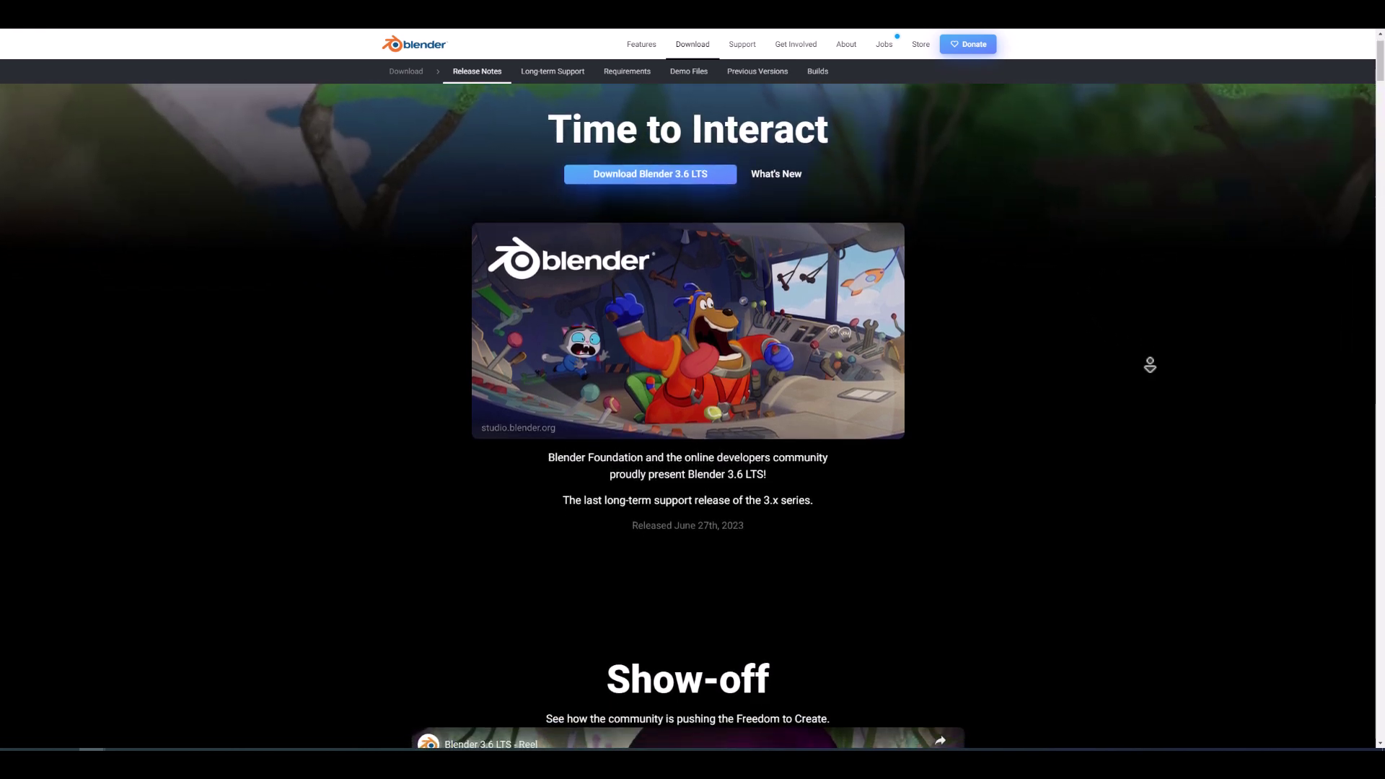
{"action": "scroll", "coordinate": [1149, 365], "scroll_direction": "down", "scroll_amount": 1}
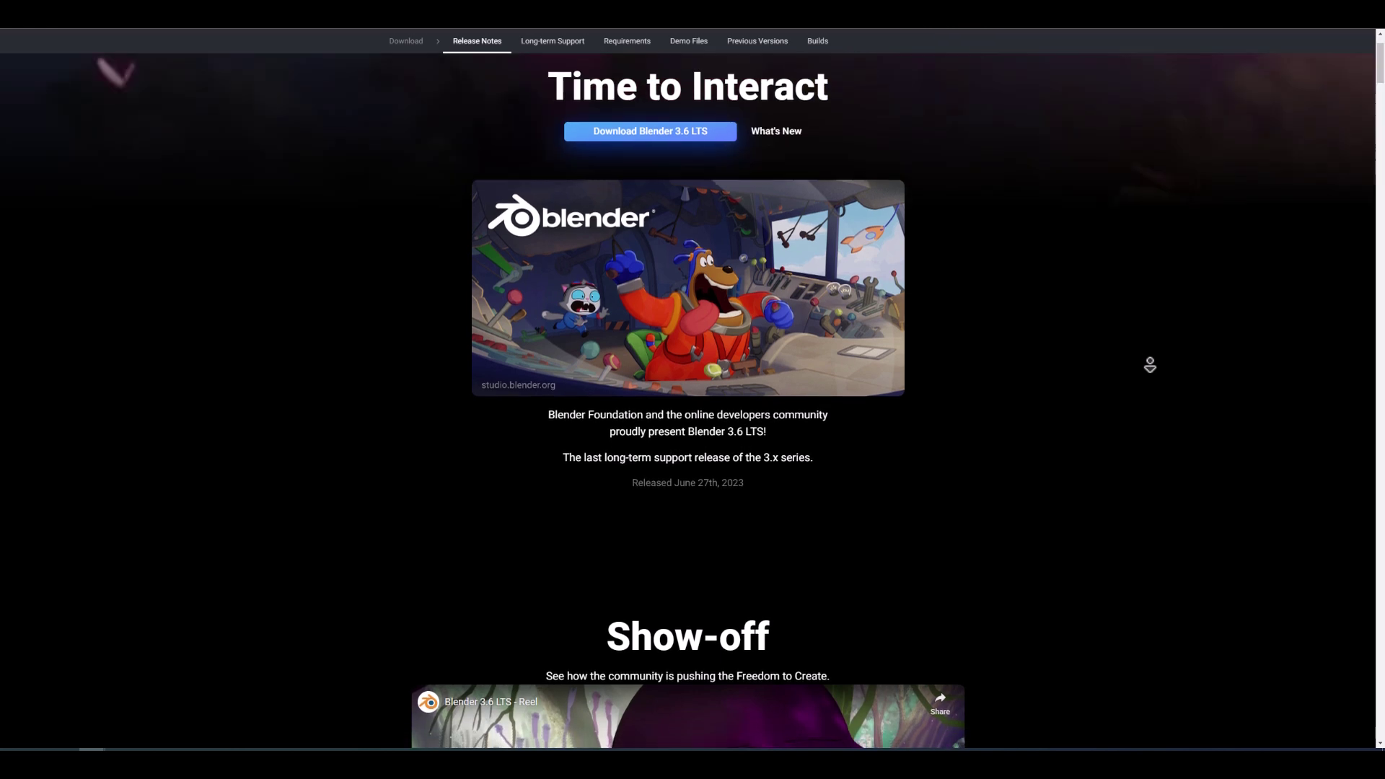
{"action": "scroll", "coordinate": [1150, 364], "scroll_direction": "down", "scroll_amount": 1}
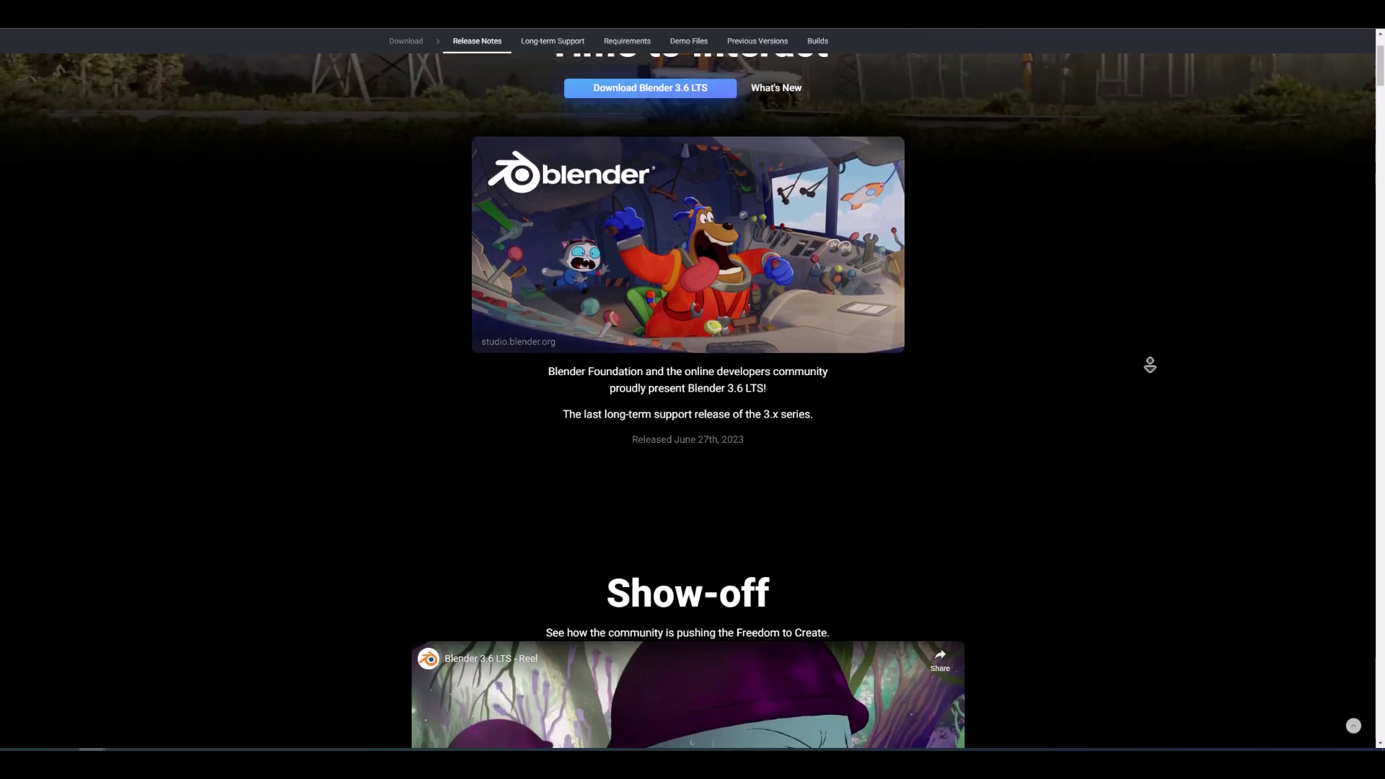
{"action": "scroll", "coordinate": [1150, 364], "scroll_direction": "down", "scroll_amount": 1}
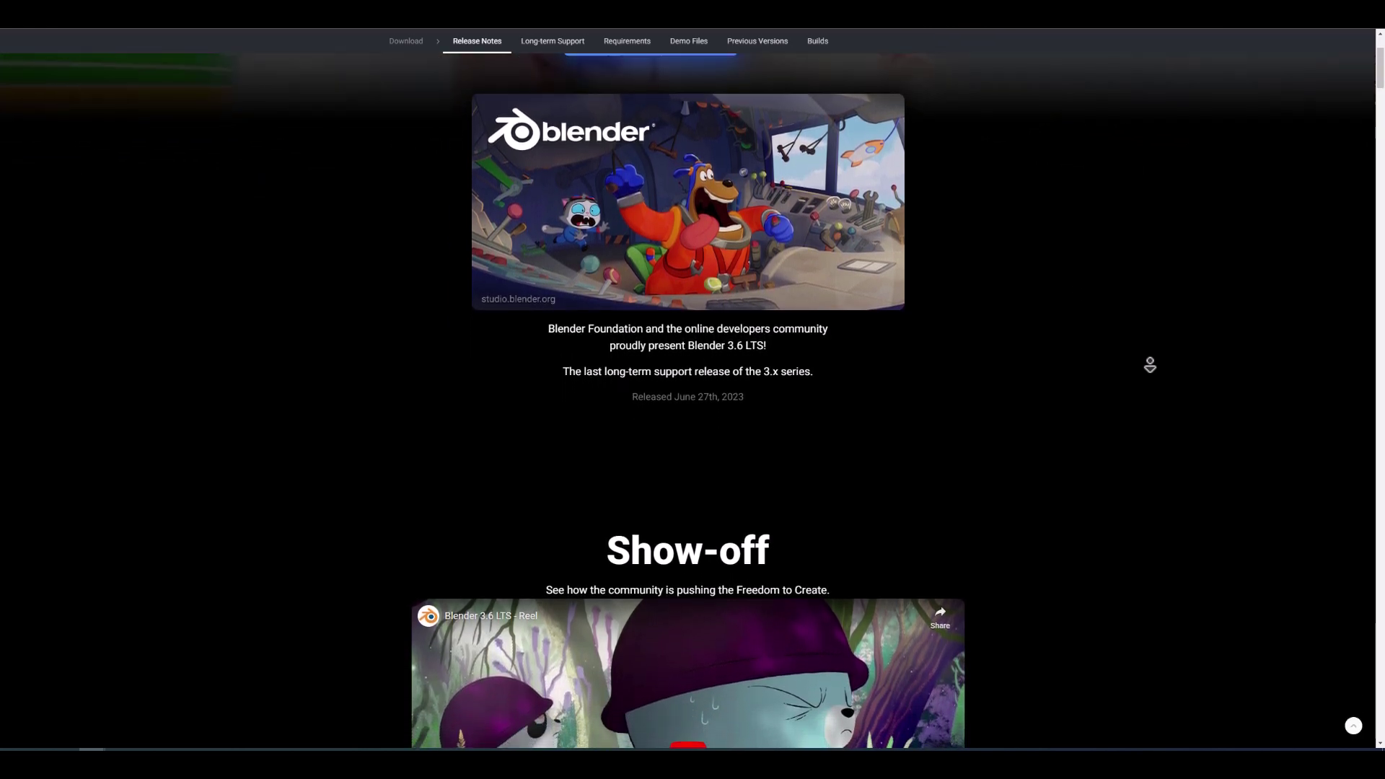
{"action": "scroll", "coordinate": [1150, 364], "scroll_direction": "down", "scroll_amount": 1}
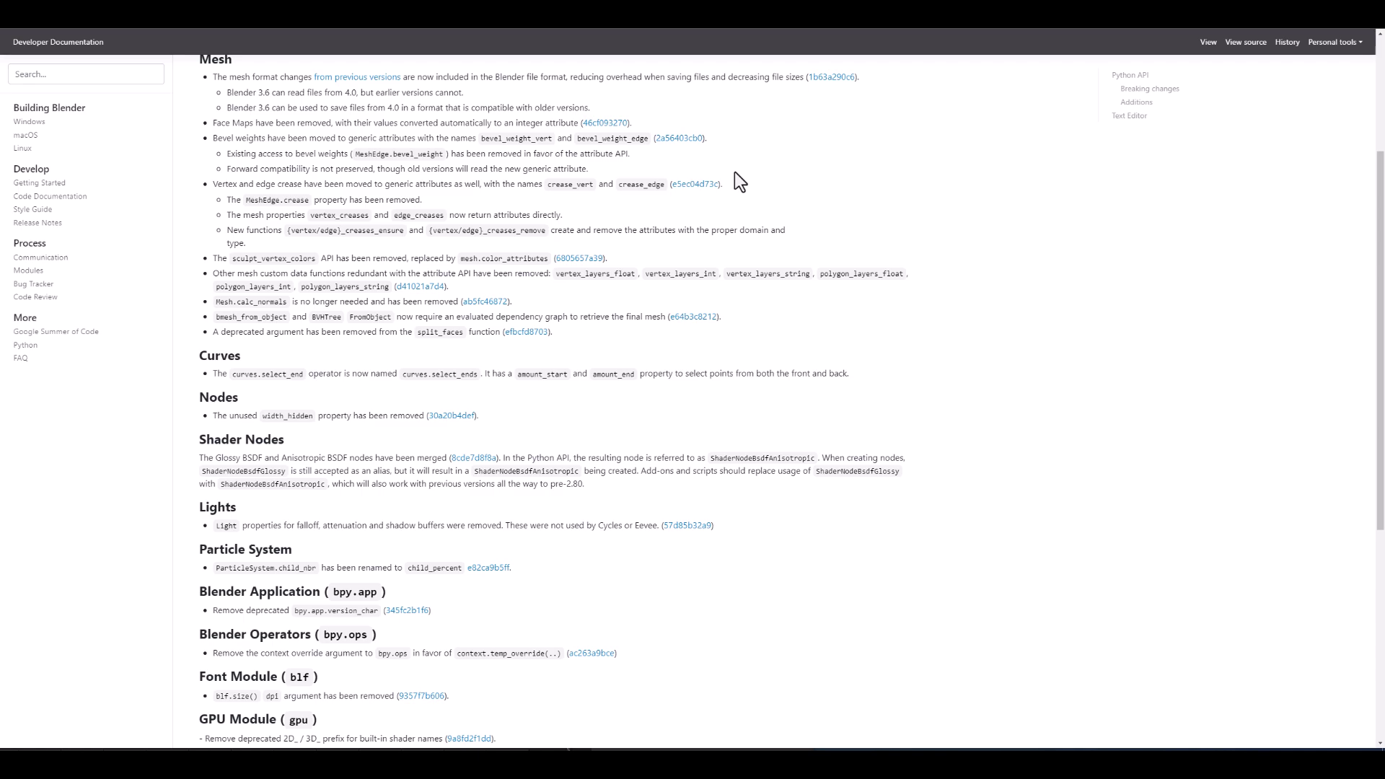
Step: Scroll the Python API notes down and back, then navigate to the Animation & Rigging release notes
{"action": "scroll", "coordinate": [556, 445], "scroll_direction": "down", "scroll_amount": 5}
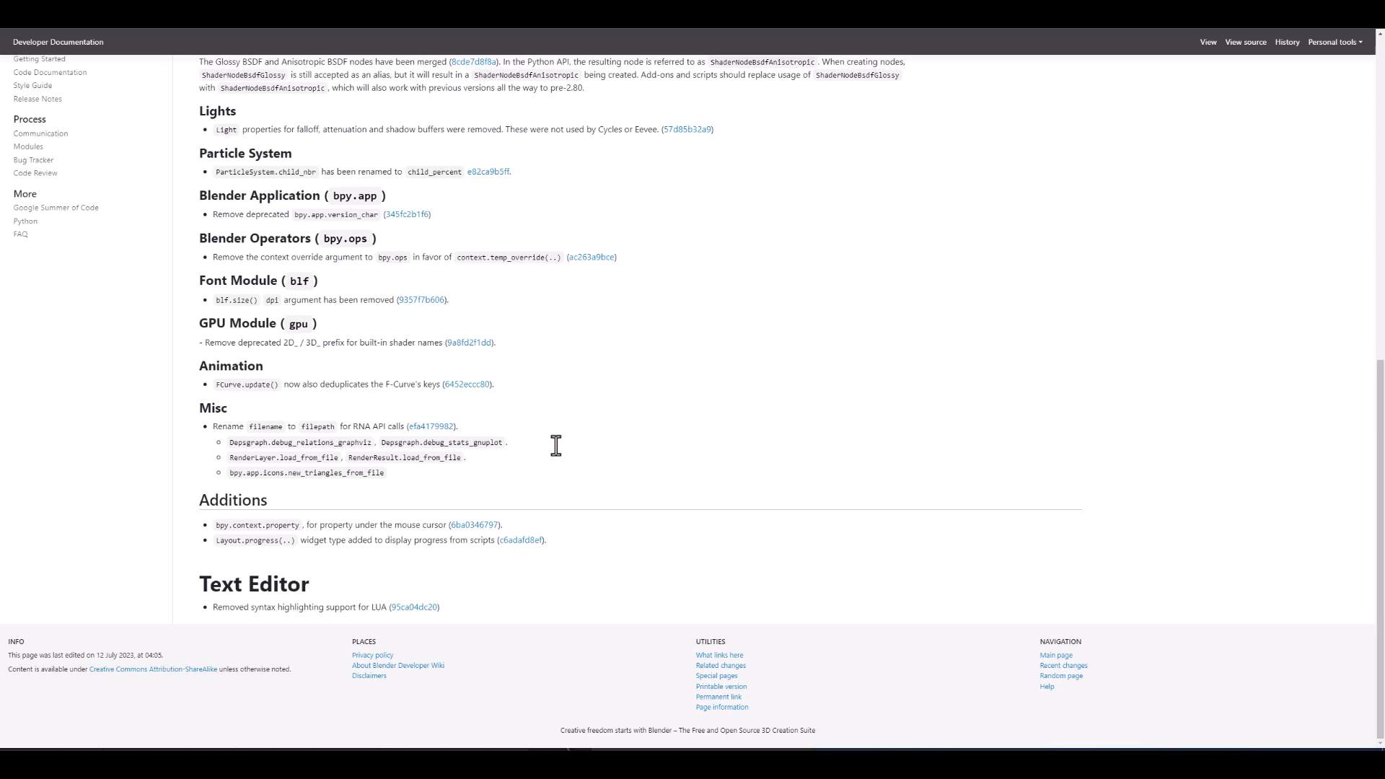
{"action": "scroll", "coordinate": [556, 445], "scroll_direction": "up", "scroll_amount": 4}
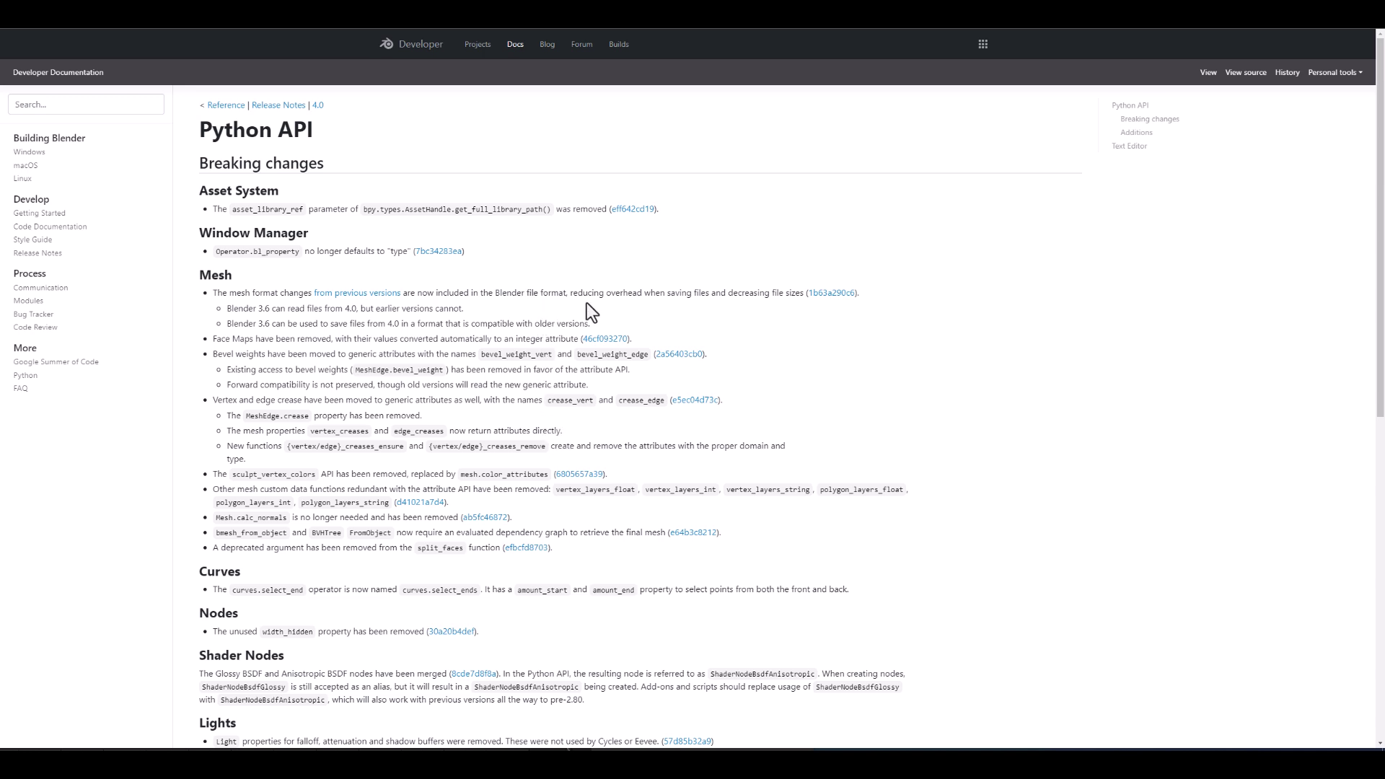
{"action": "key", "text": "alt+Left"}
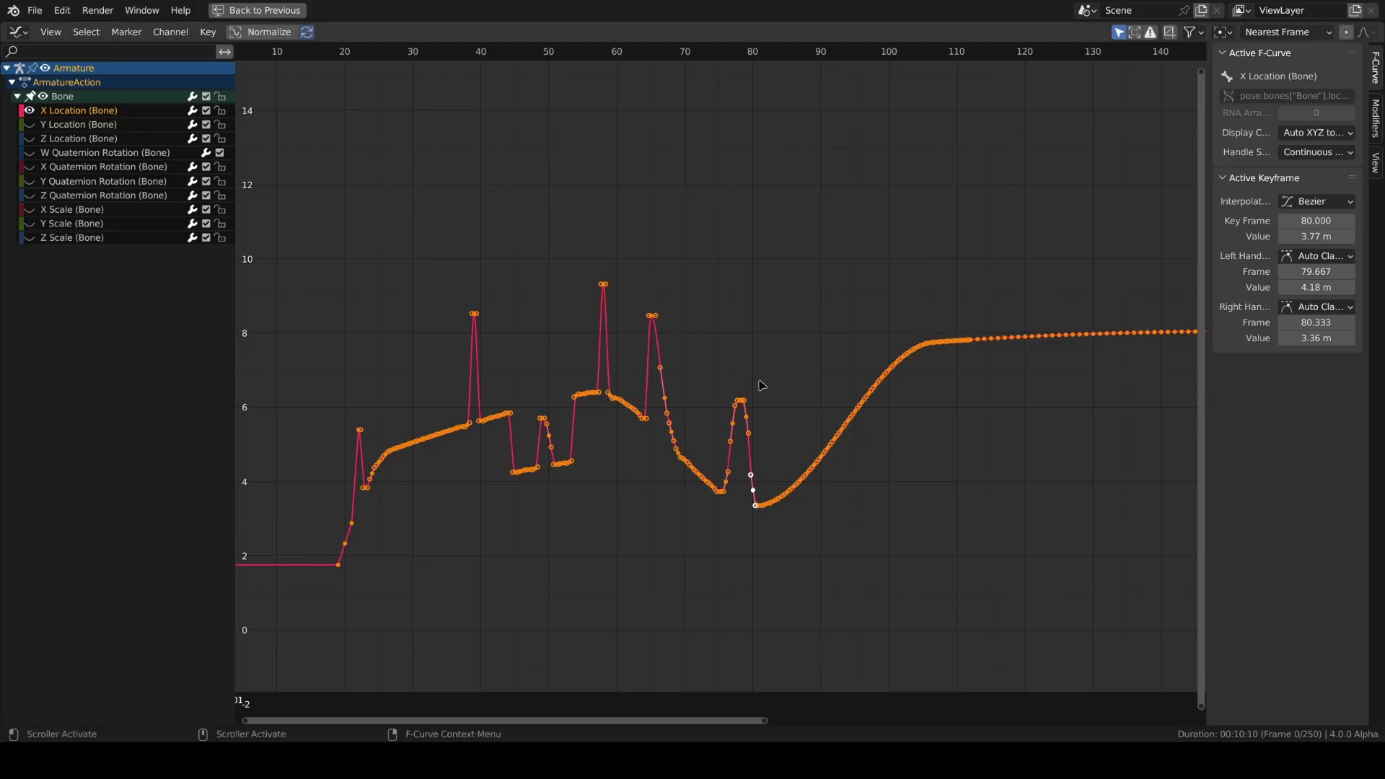
Step: Smooth the Bone's X Location curve with Butterworth Smooth at a mouse-chosen cutoff frequency
{"action": "key", "text": "alt+o"}
{"action": "left_click", "coordinate": [753, 382]}
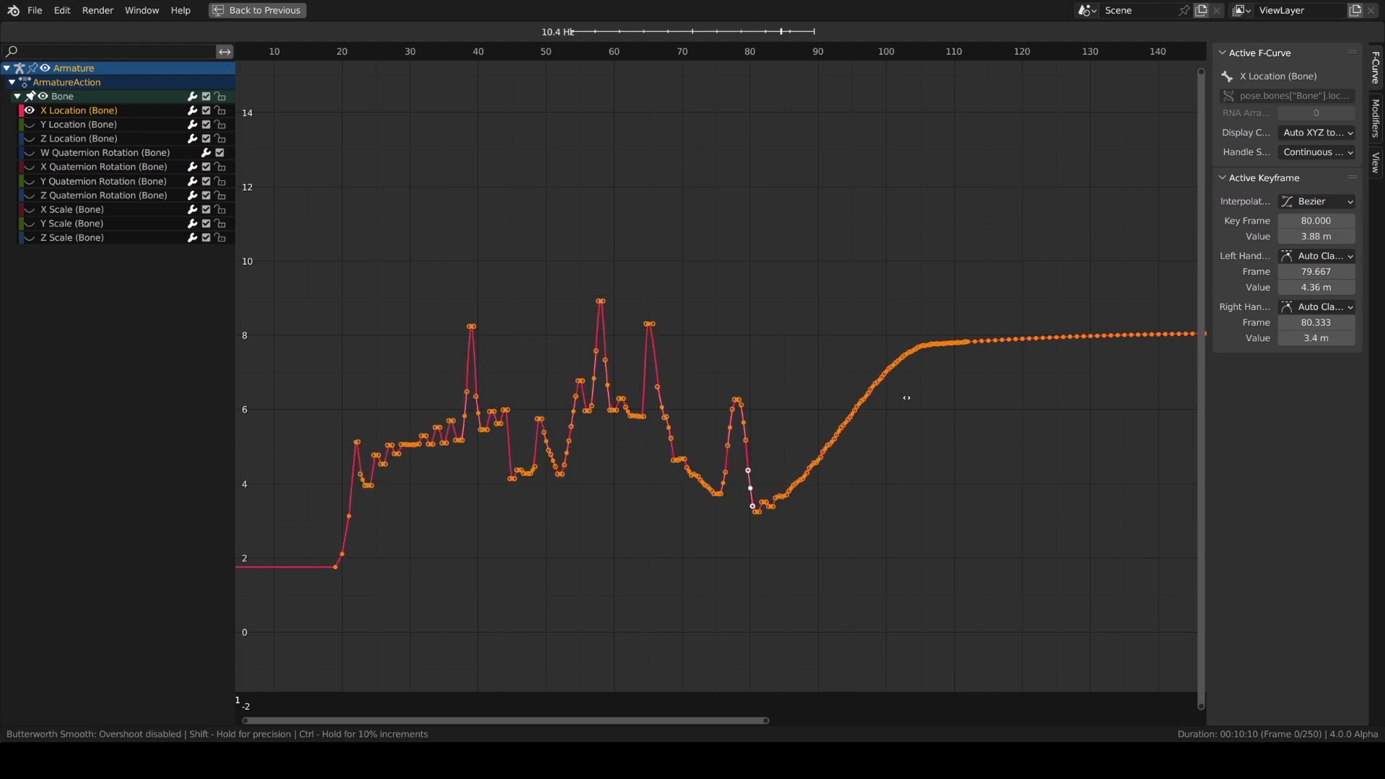
{"action": "mouse_move", "coordinate": [941, 400]}
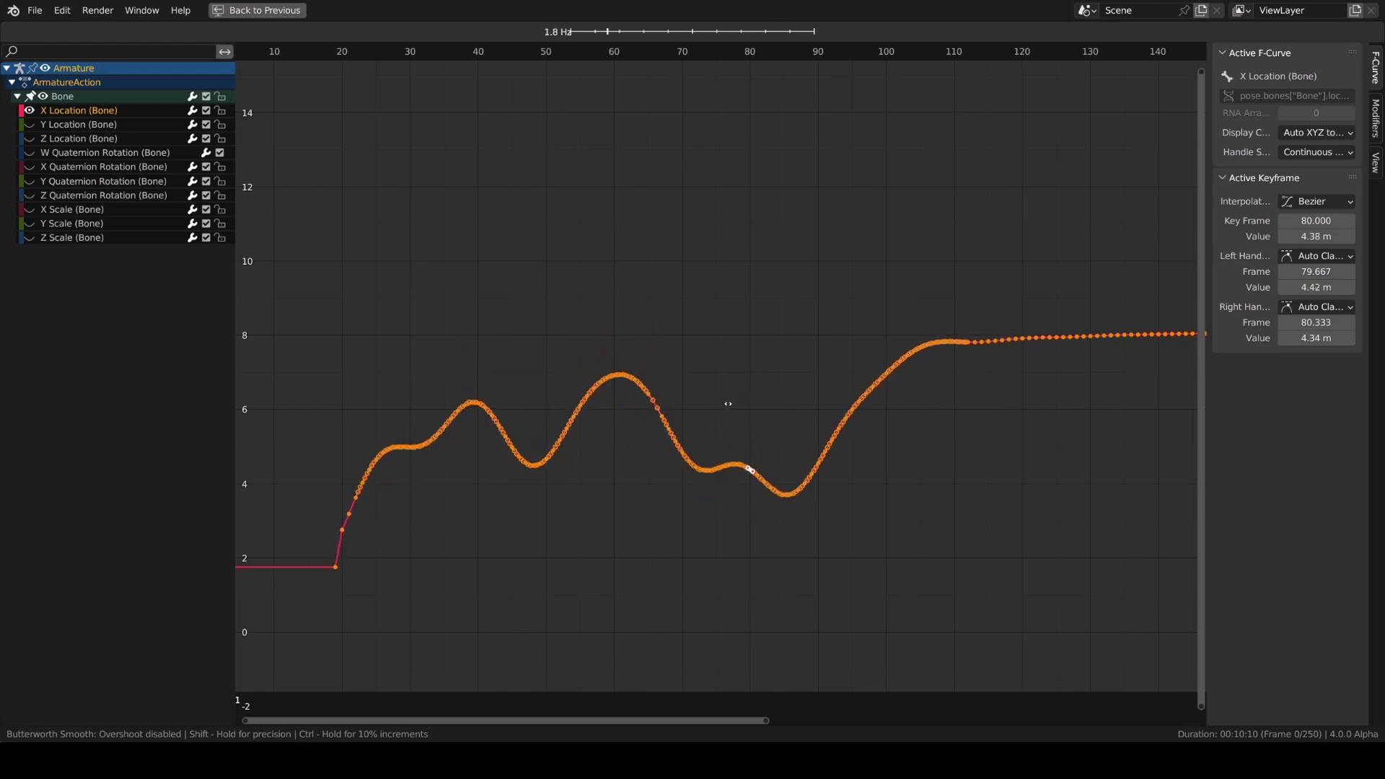
{"action": "mouse_move", "coordinate": [716, 404]}
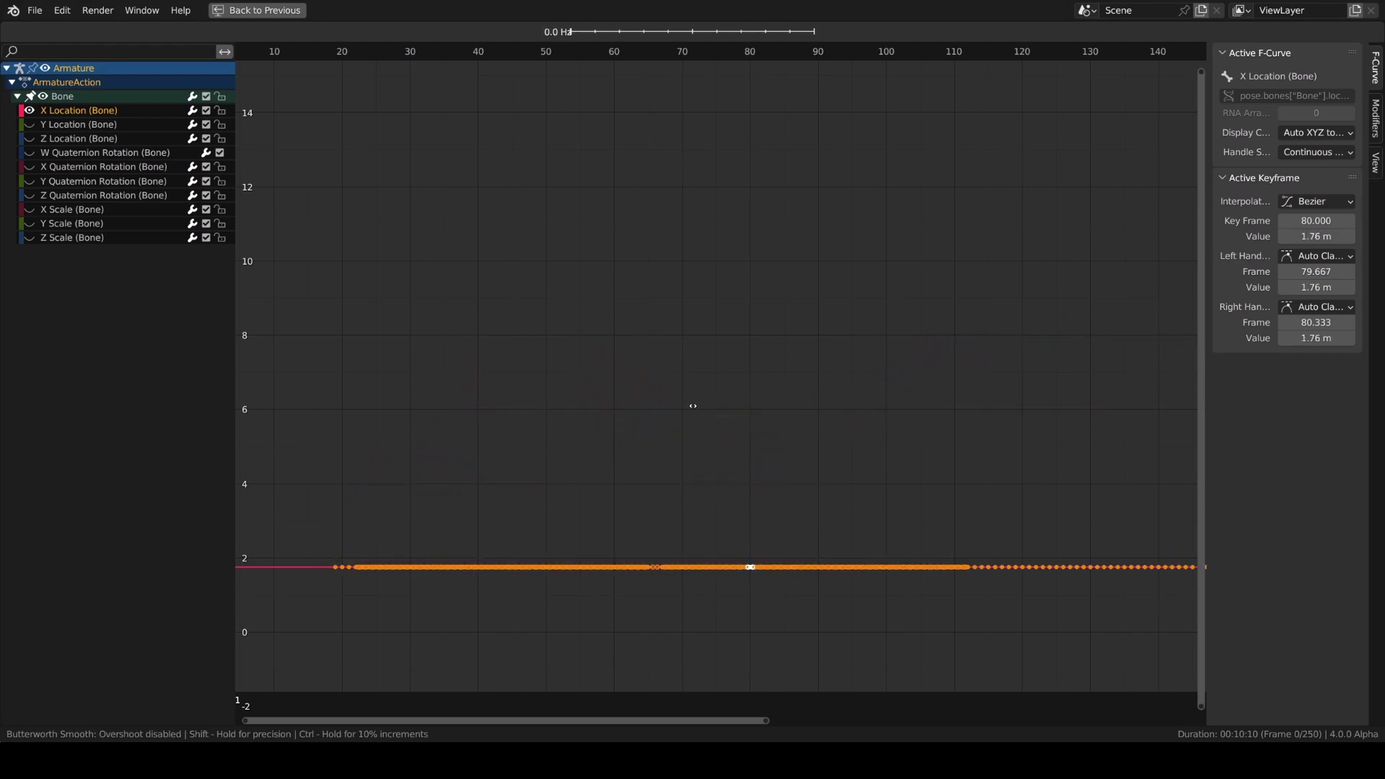
{"action": "left_click", "coordinate": [788, 411]}
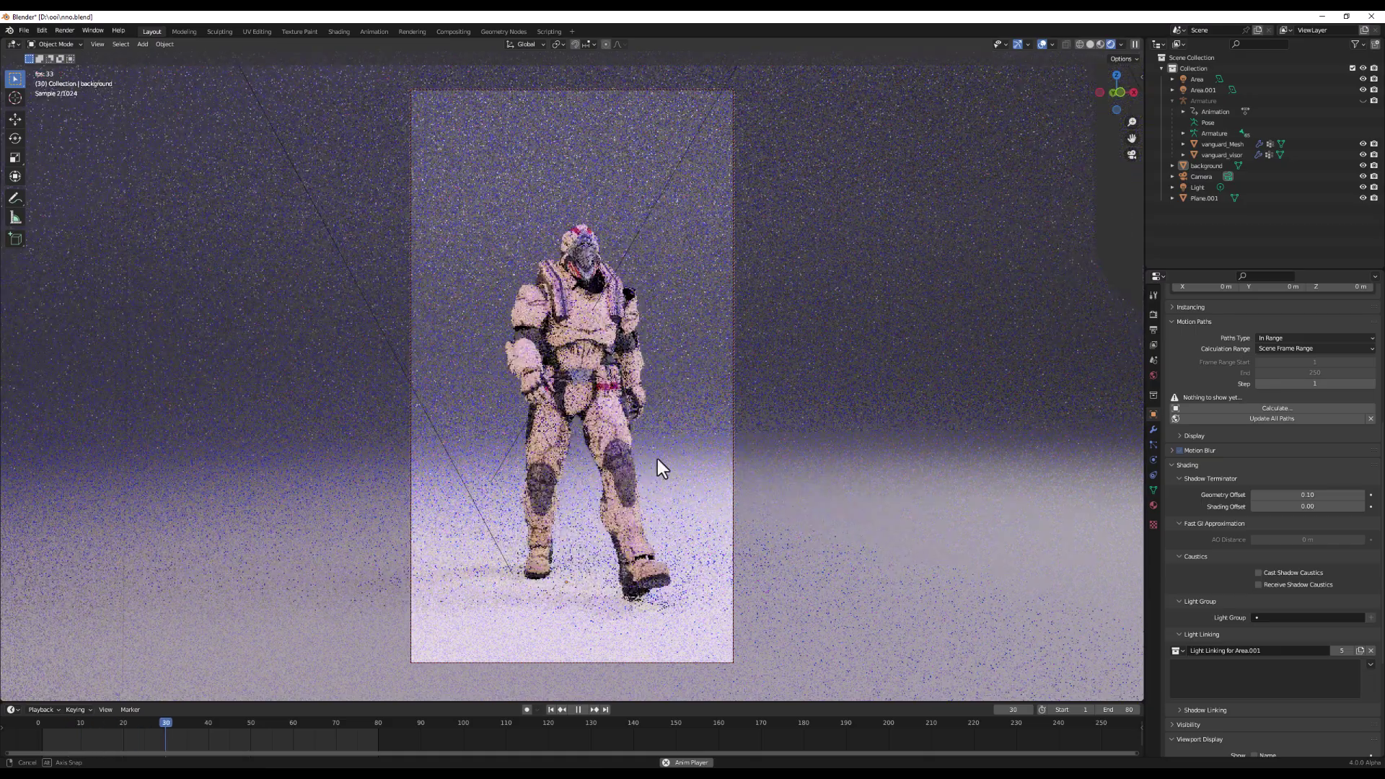
Step: Stop playback, select the Light, and add vanguard_Mesh and vanguard_visor to its light linking
{"action": "left_click", "coordinate": [578, 709]}
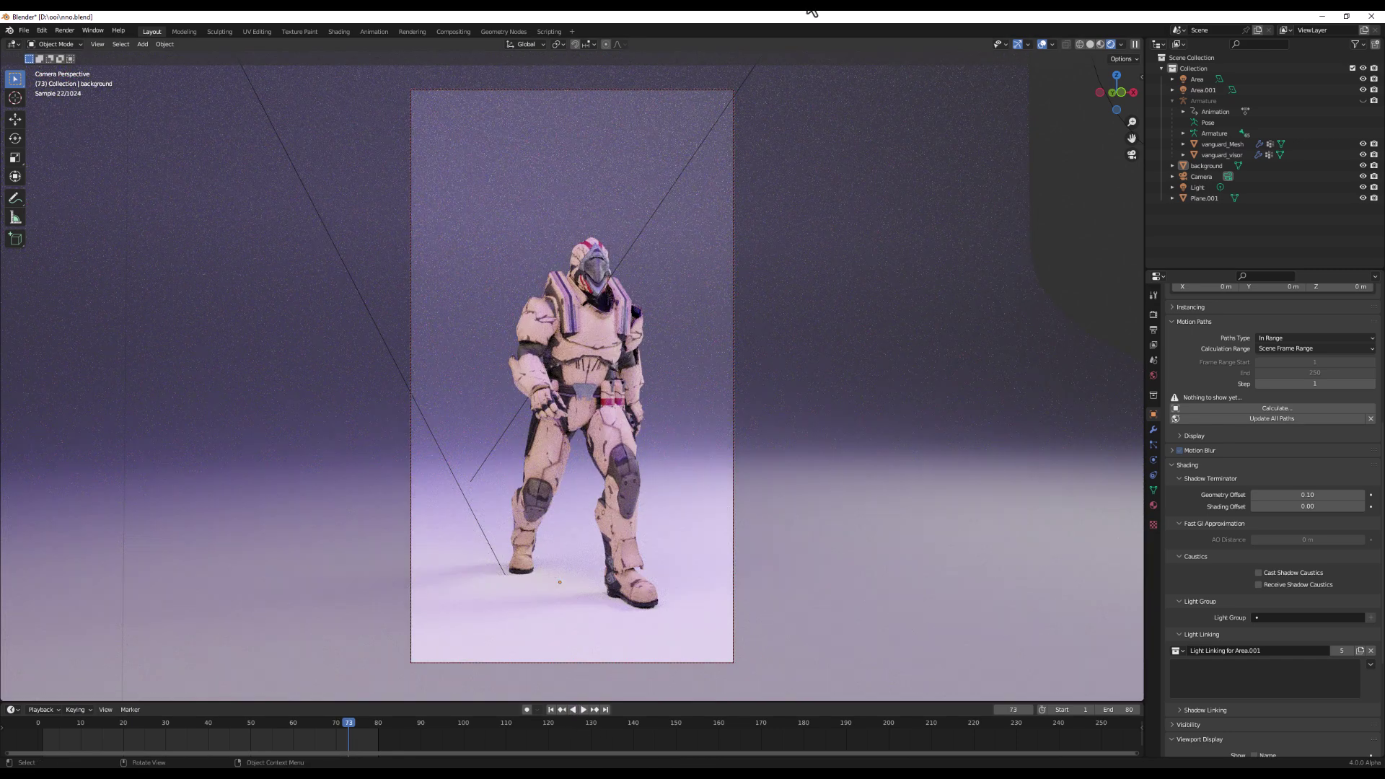
{"action": "left_click", "coordinate": [710, 124]}
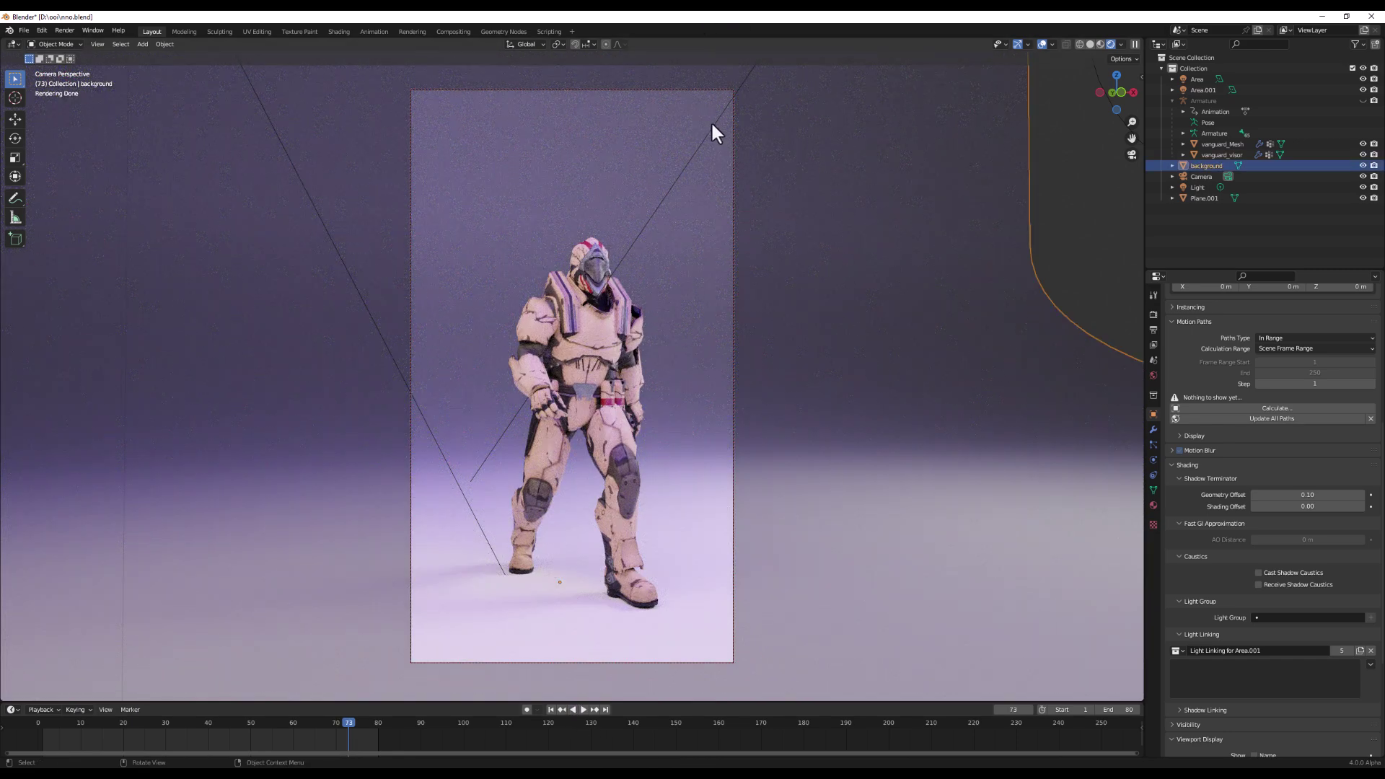
{"action": "left_click", "coordinate": [1196, 187]}
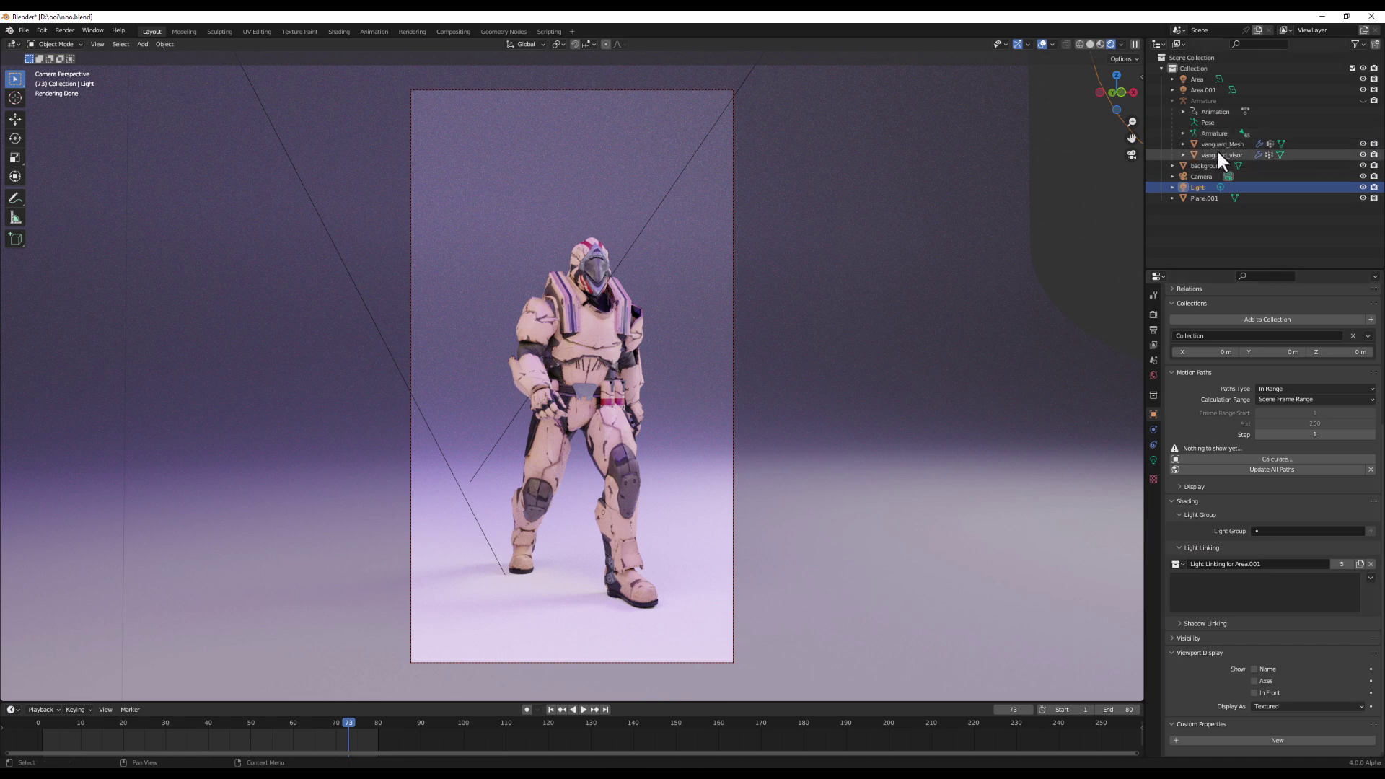
{"action": "left_click_drag", "start_coordinate": [1216, 145], "coordinate": [1267, 596]}
{"action": "left_click_drag", "start_coordinate": [1223, 153], "coordinate": [1256, 603]}
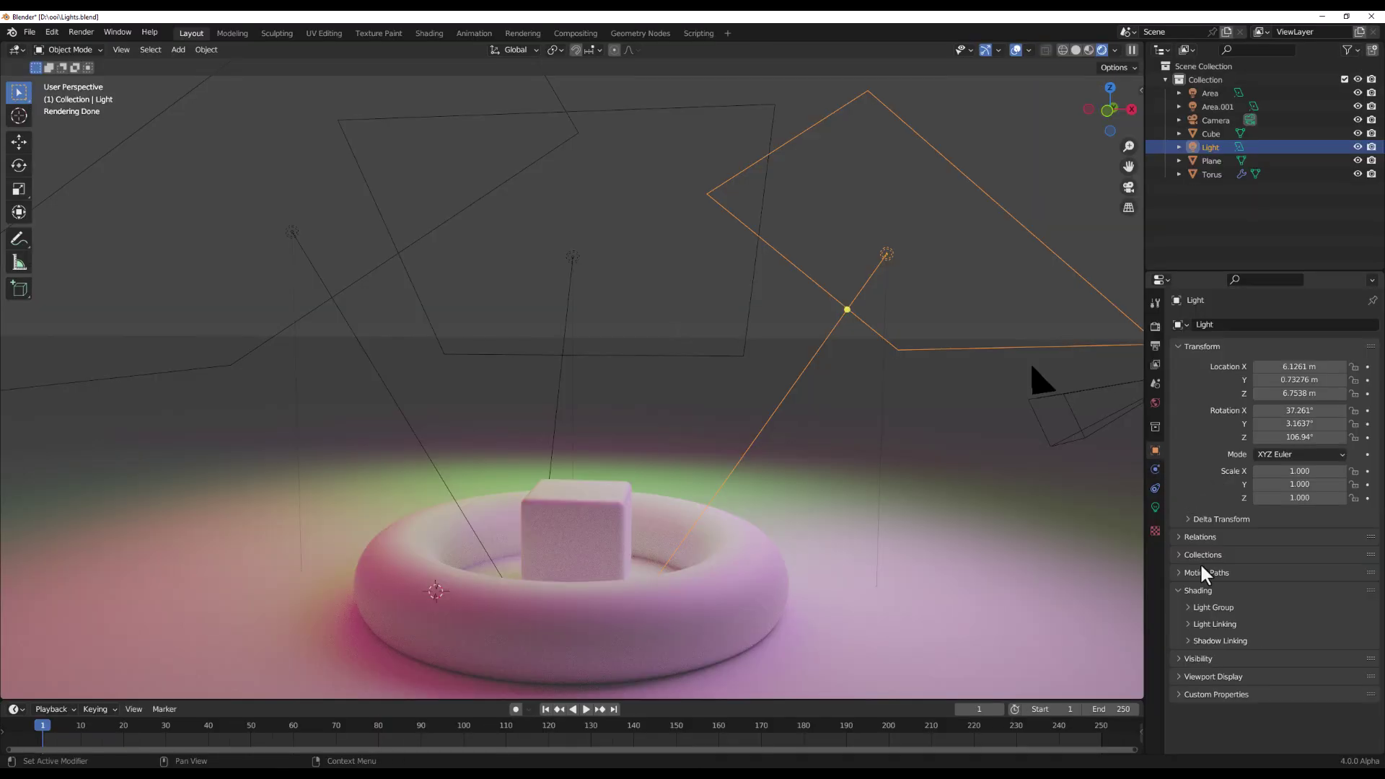
Step: Create a light linking collection for Light and link the Torus to it
{"action": "left_click", "coordinate": [1189, 625]}
{"action": "left_click", "coordinate": [1243, 644]}
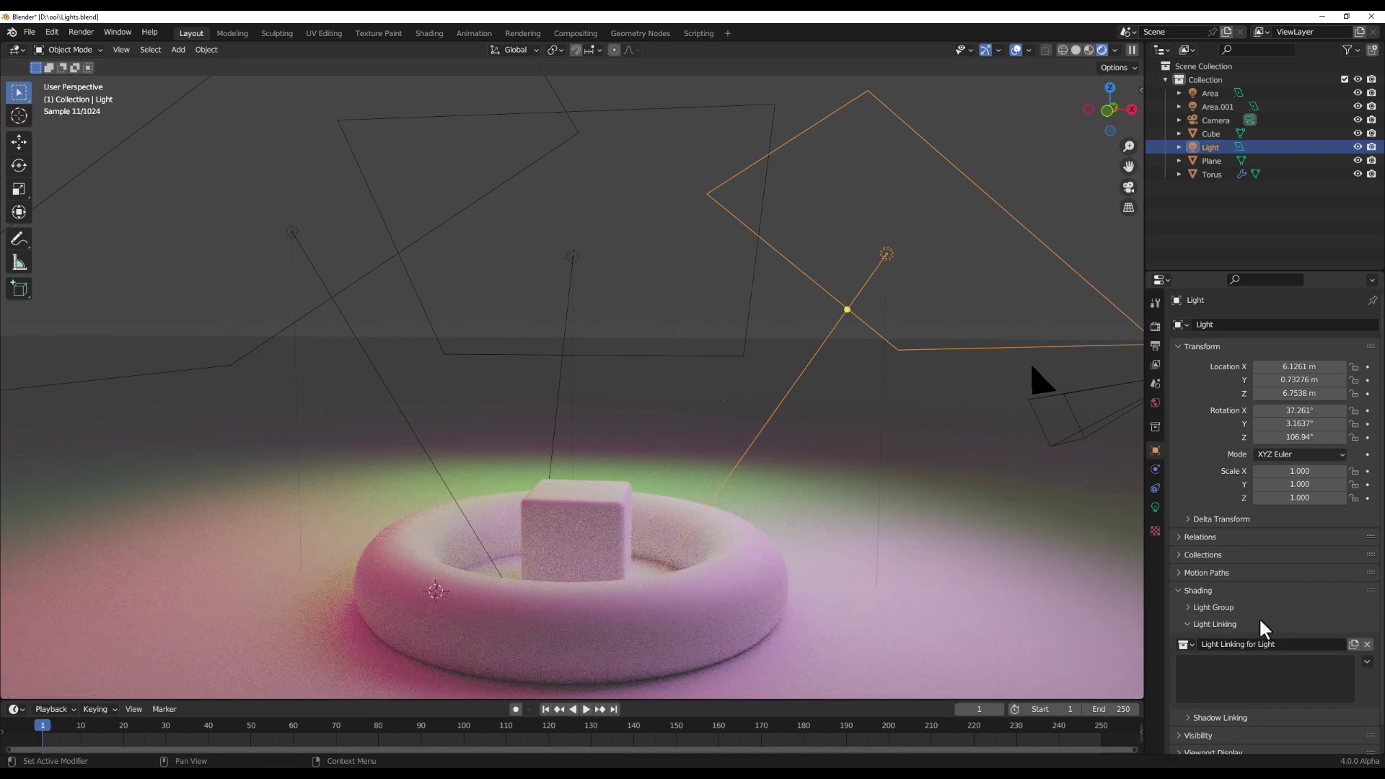
{"action": "scroll", "coordinate": [1278, 600], "scroll_direction": "down", "scroll_amount": 1}
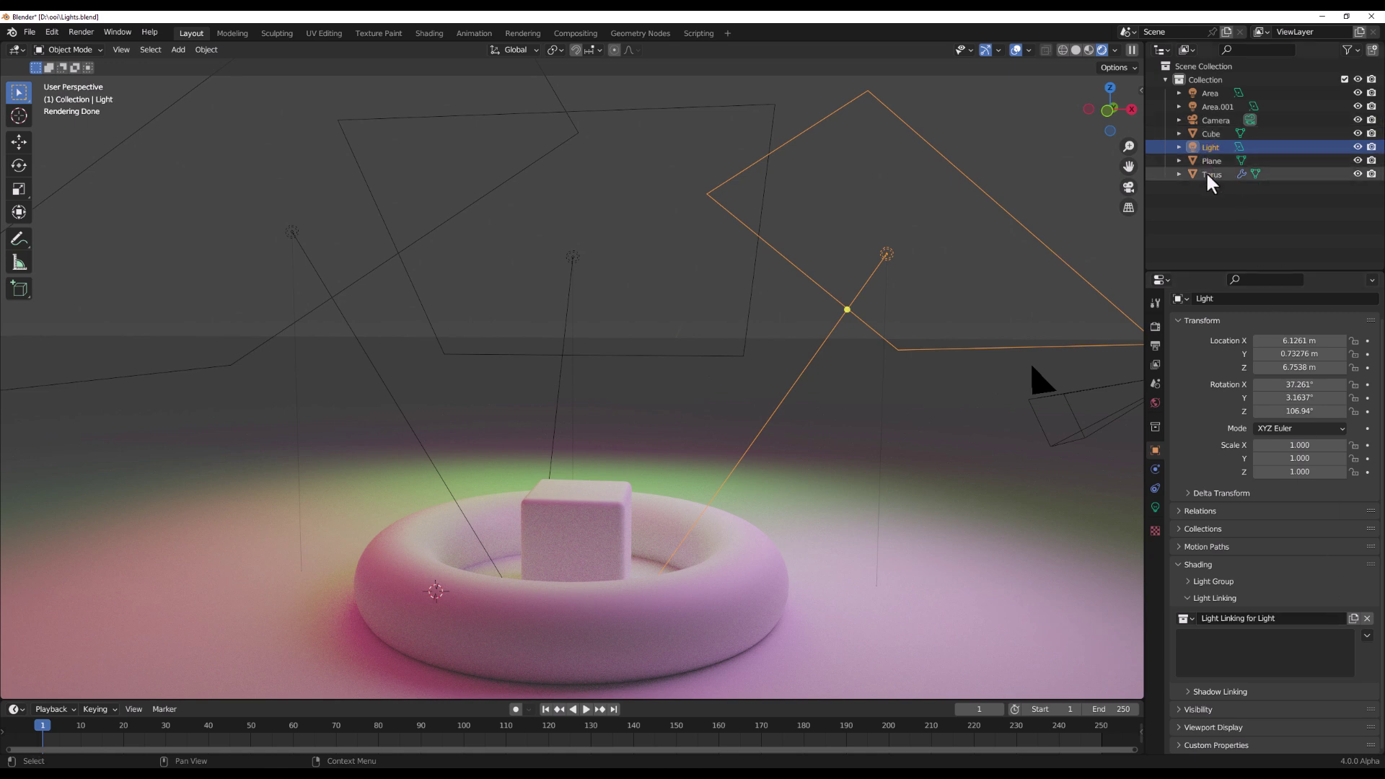
{"action": "left_click_drag", "start_coordinate": [1211, 173], "coordinate": [1268, 664]}
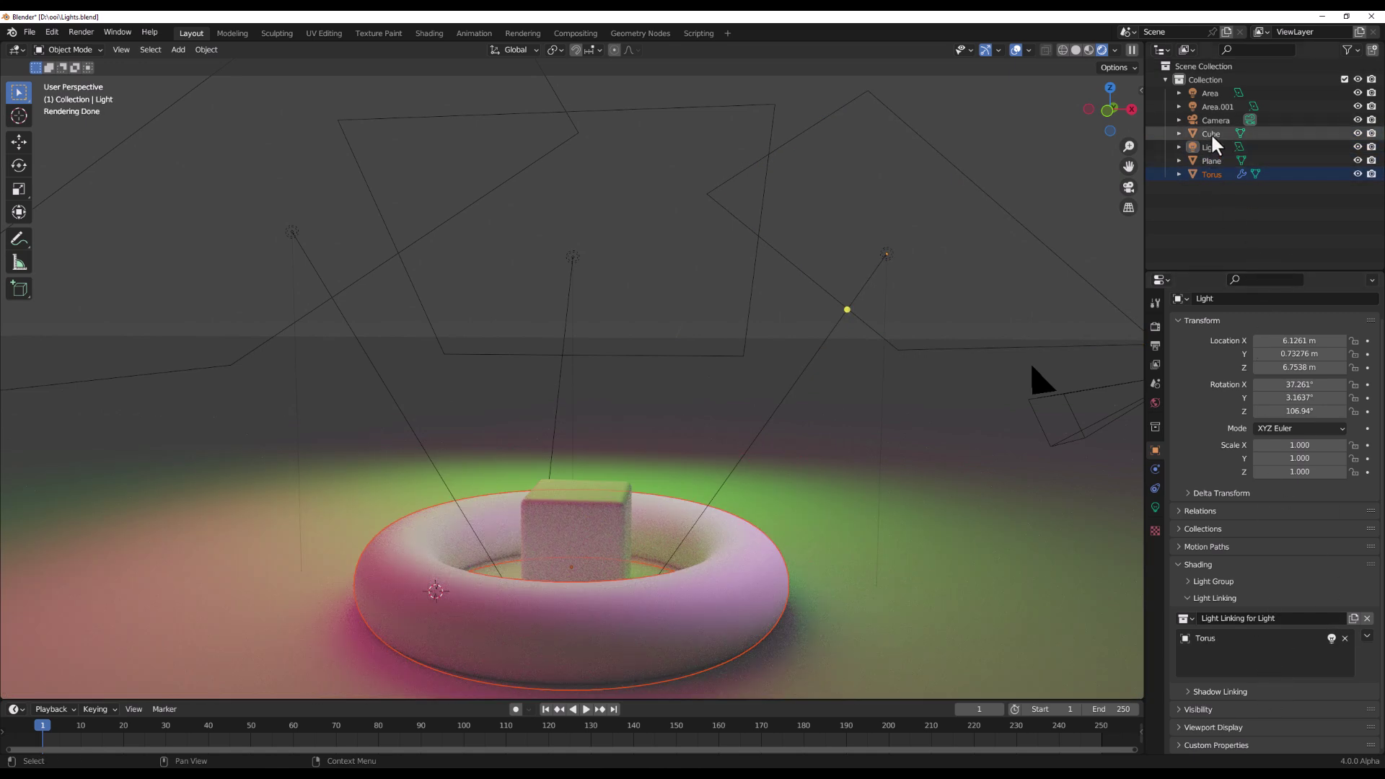
Step: Create a light linking collection for Area.001 containing the Cube and Torus
{"action": "left_click", "coordinate": [756, 269]}
{"action": "left_click", "coordinate": [1203, 644]}
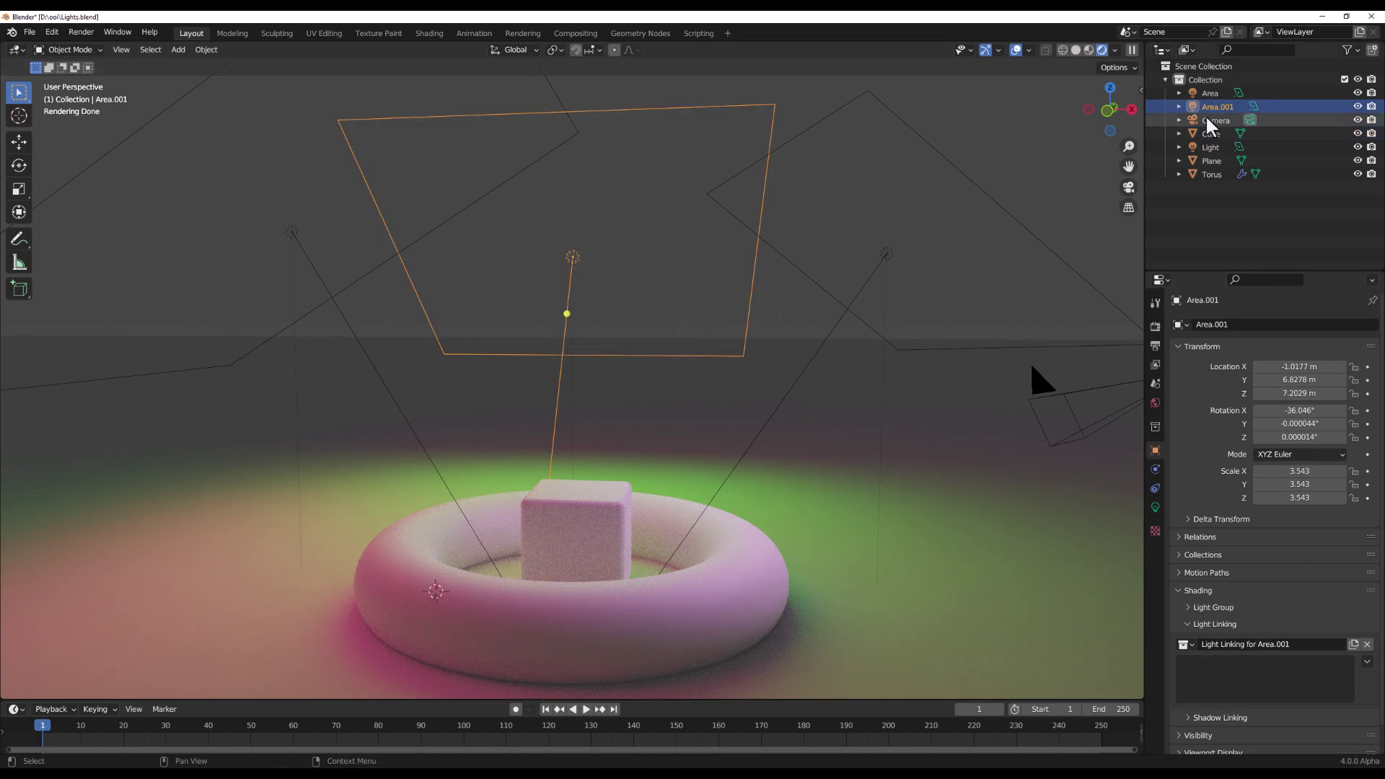
{"action": "left_click_drag", "start_coordinate": [1210, 133], "coordinate": [1241, 675]}
{"action": "left_click_drag", "start_coordinate": [1210, 173], "coordinate": [1246, 695]}
Step: Exclude the floor Plane from the Area light using Link Receivers to Emitter
{"action": "scroll", "coordinate": [549, 401], "scroll_direction": "down", "scroll_amount": 3}
{"action": "middle_click_drag", "start_coordinate": [549, 402], "coordinate": [481, 606]}
{"action": "left_click", "coordinate": [482, 606]}
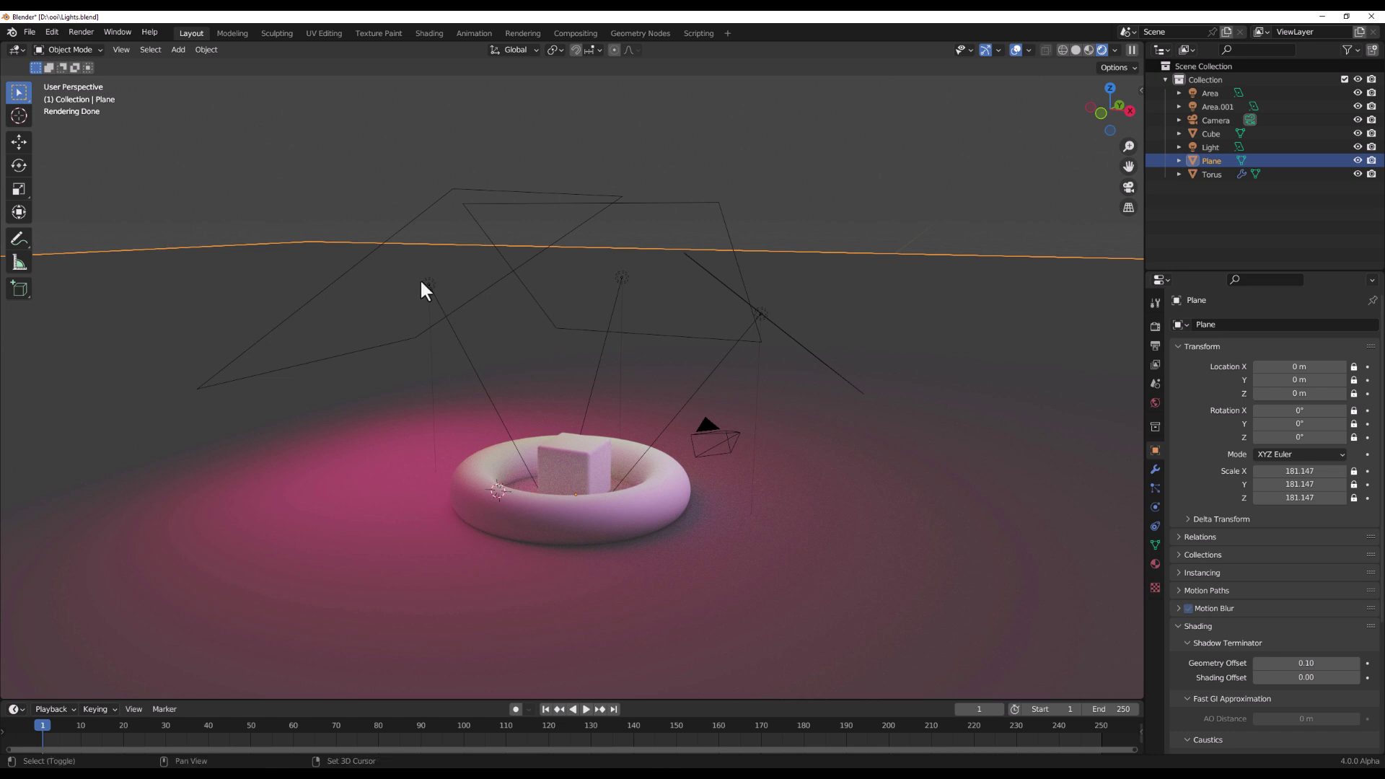
{"action": "left_click", "coordinate": [412, 216], "text": "shift"}
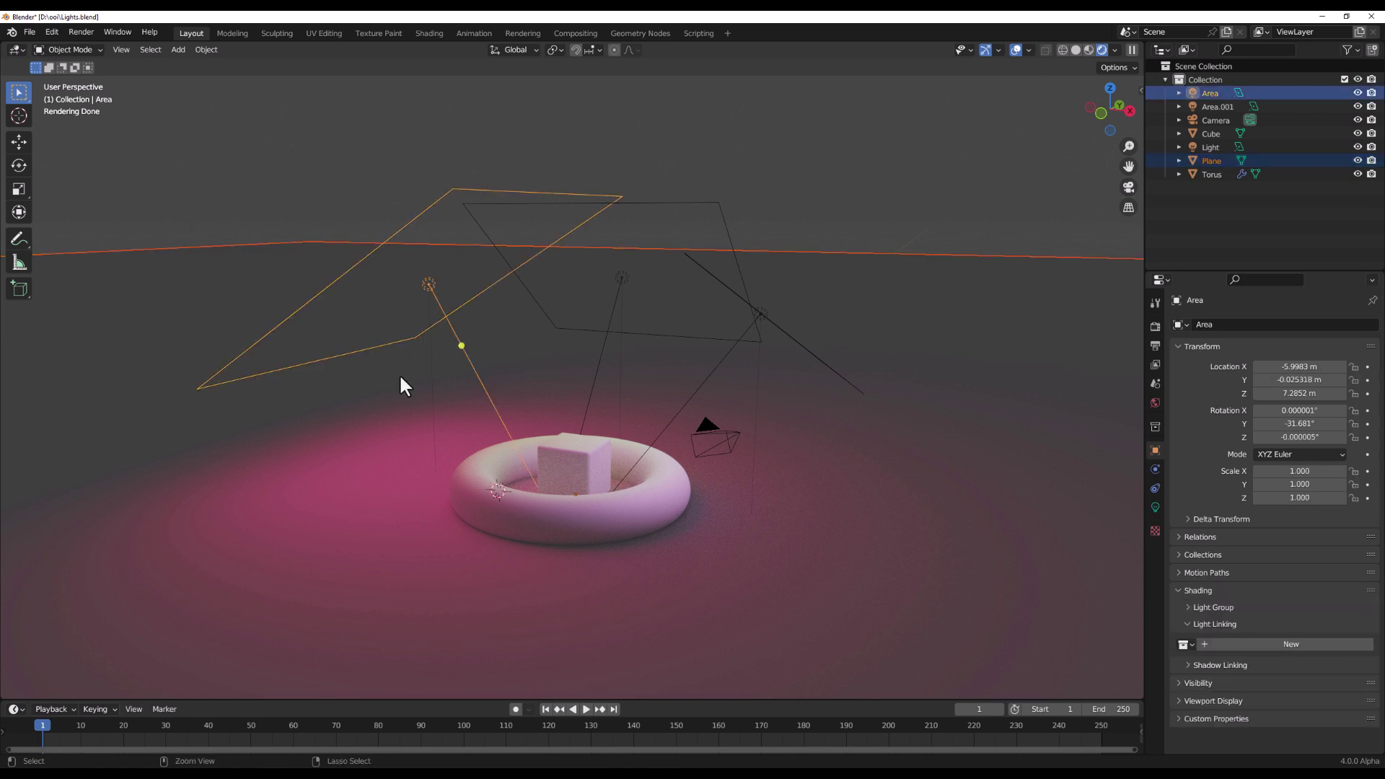
{"action": "key", "text": "ctrl+l"}
{"action": "mouse_move", "coordinate": [400, 375]}
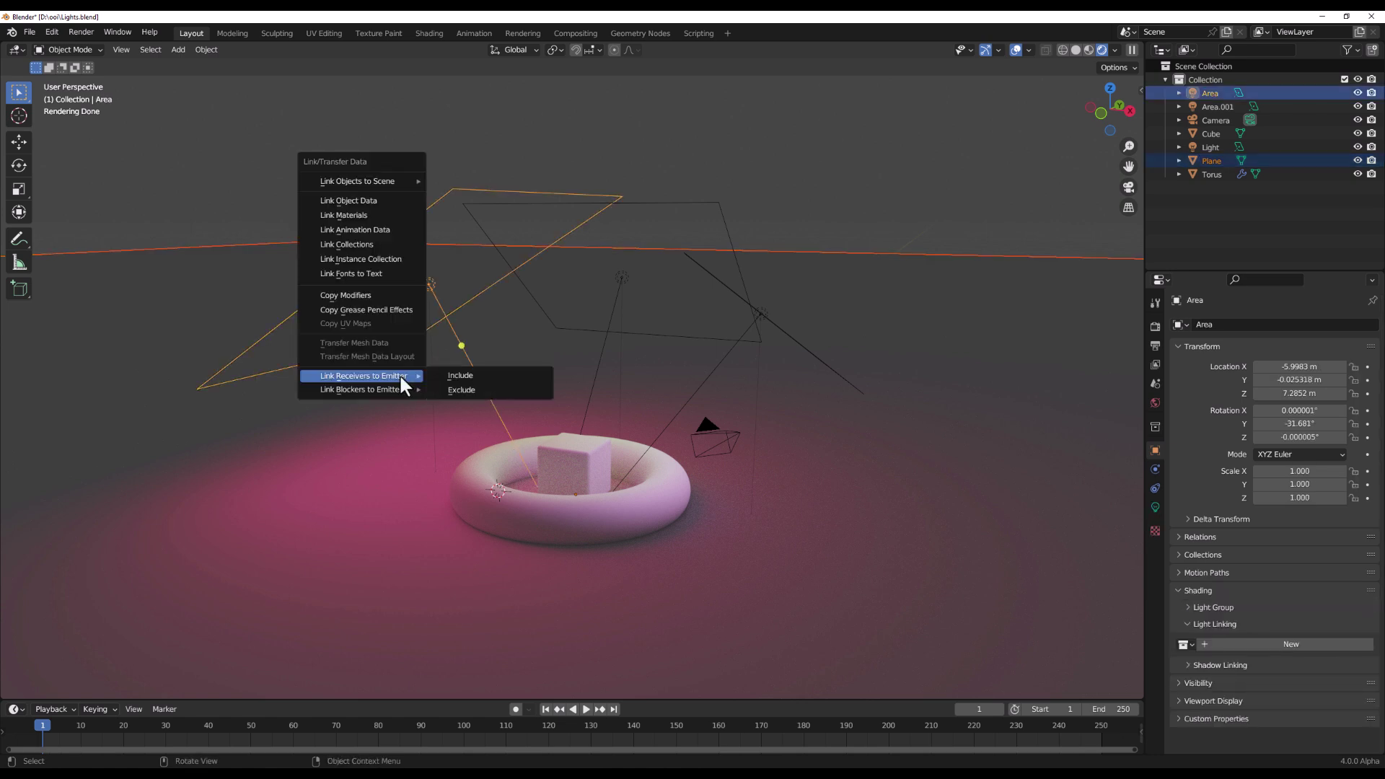
{"action": "left_click", "coordinate": [486, 391]}
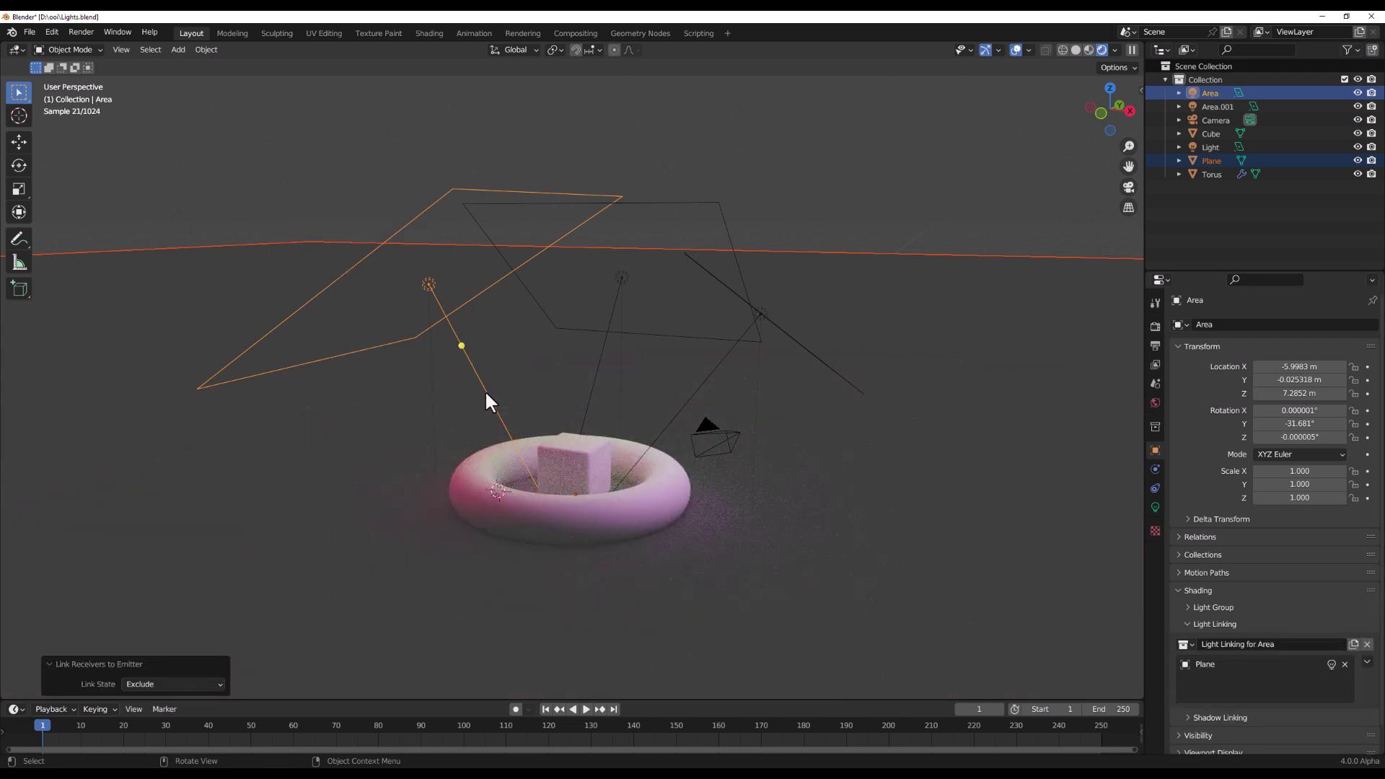
Step: Switch the Plane's link state to Include, then set it back to Exclude
{"action": "left_click", "coordinate": [179, 683]}
{"action": "left_click", "coordinate": [176, 696]}
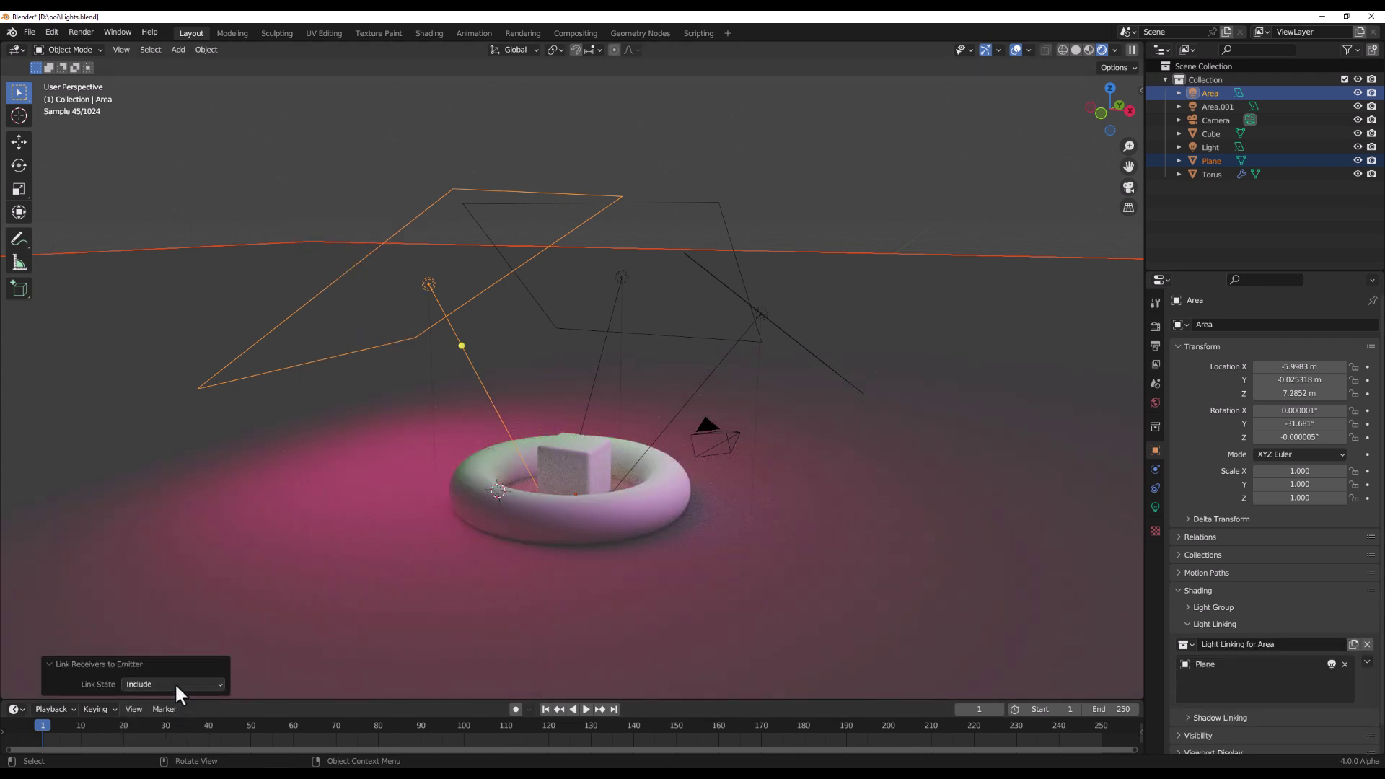
{"action": "left_click", "coordinate": [174, 683]}
{"action": "left_click", "coordinate": [173, 715]}
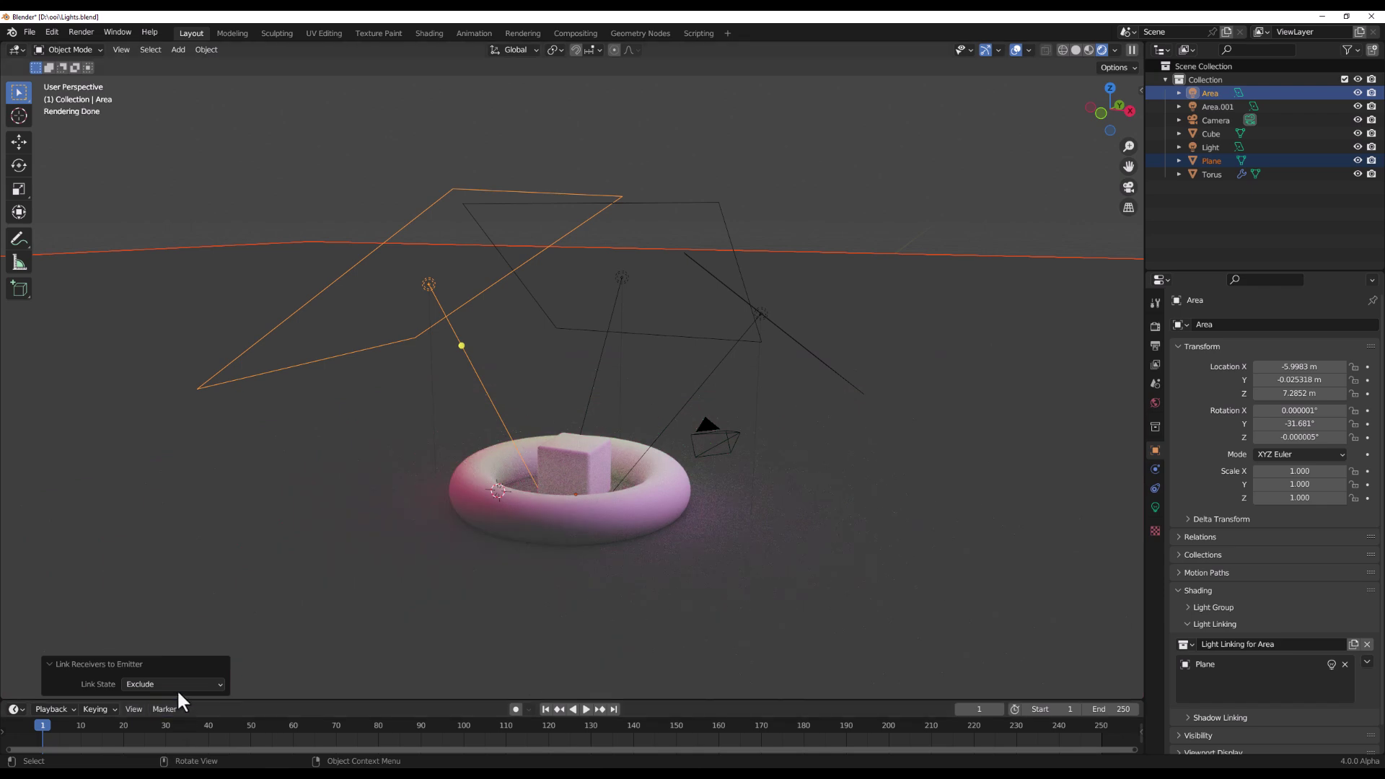
Step: Connect the Voronoi Texture Color output to the Principled BSDF Base Color input
{"action": "scroll", "coordinate": [622, 518], "scroll_direction": "up", "scroll_amount": 4}
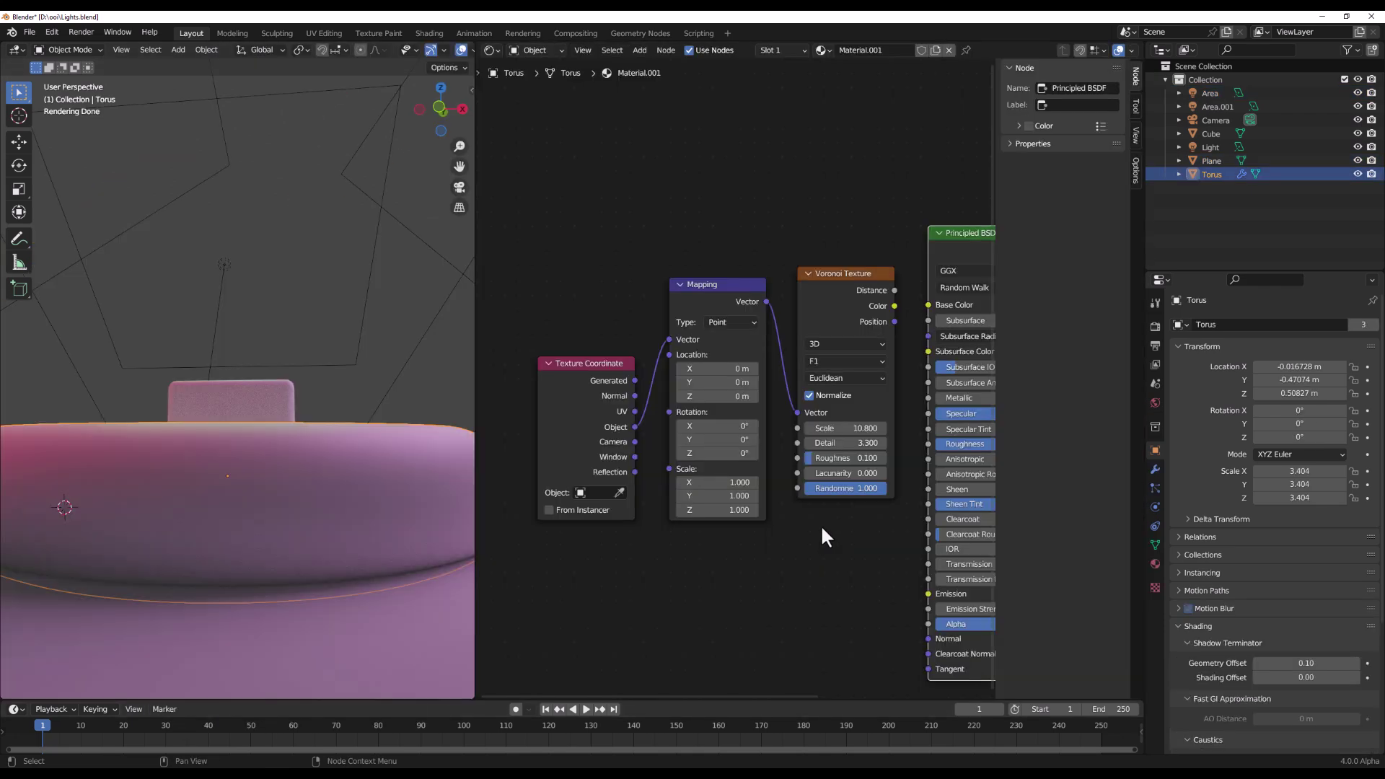
{"action": "scroll", "coordinate": [841, 512], "scroll_direction": "up", "scroll_amount": 2}
{"action": "middle_click_drag", "start_coordinate": [886, 555], "coordinate": [639, 602]}
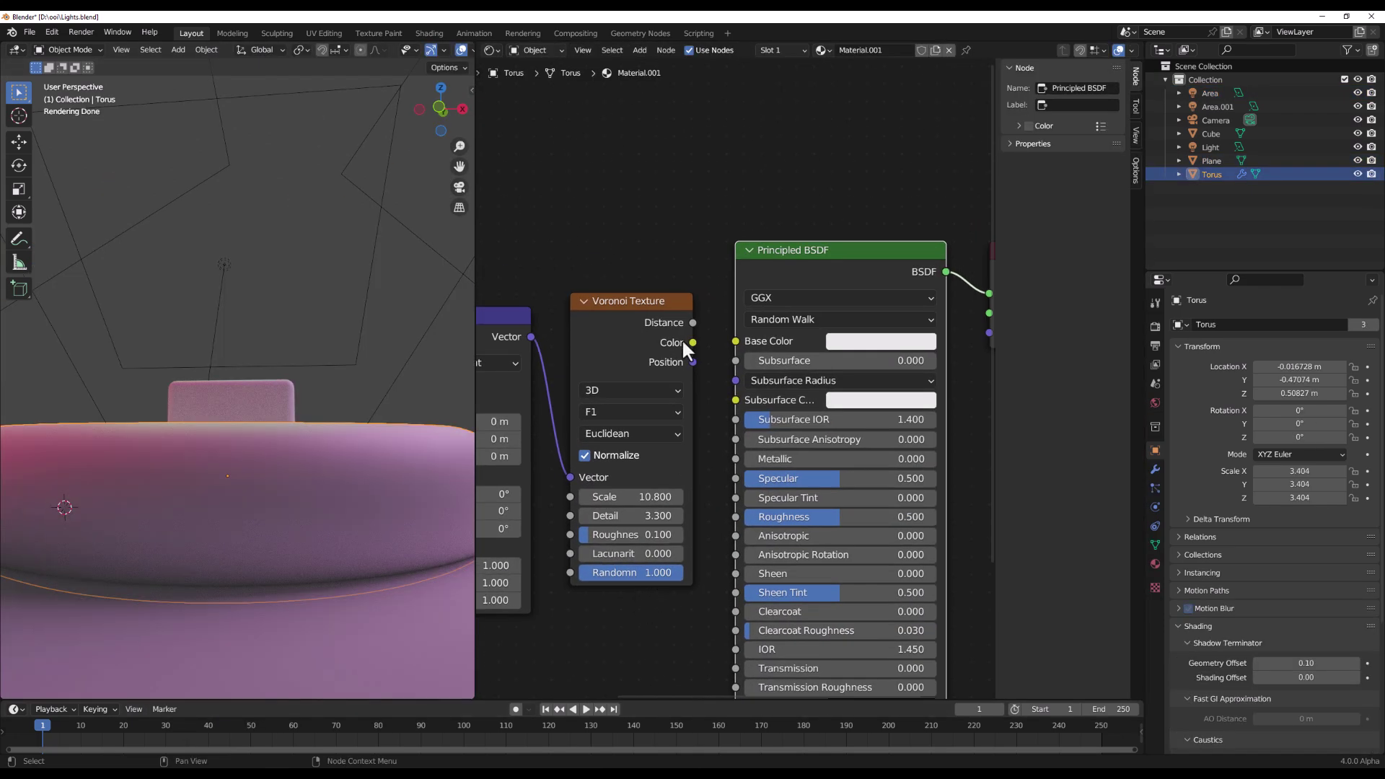
{"action": "left_click_drag", "start_coordinate": [690, 342], "coordinate": [736, 340]}
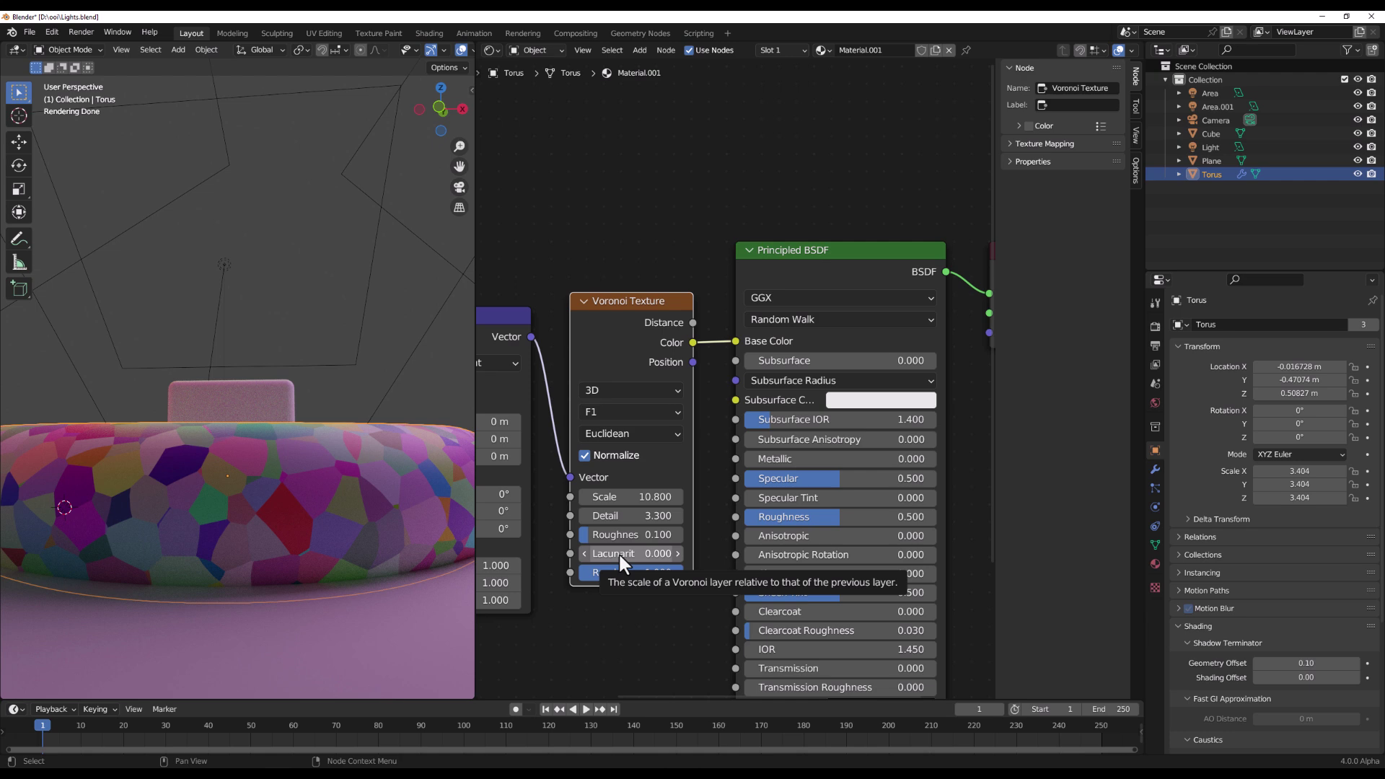
Step: Make Glossy BSDF the torus surface shader with GGX distribution and Anisotropy -0.600
{"action": "scroll", "coordinate": [594, 314], "scroll_direction": "down", "scroll_amount": 3}
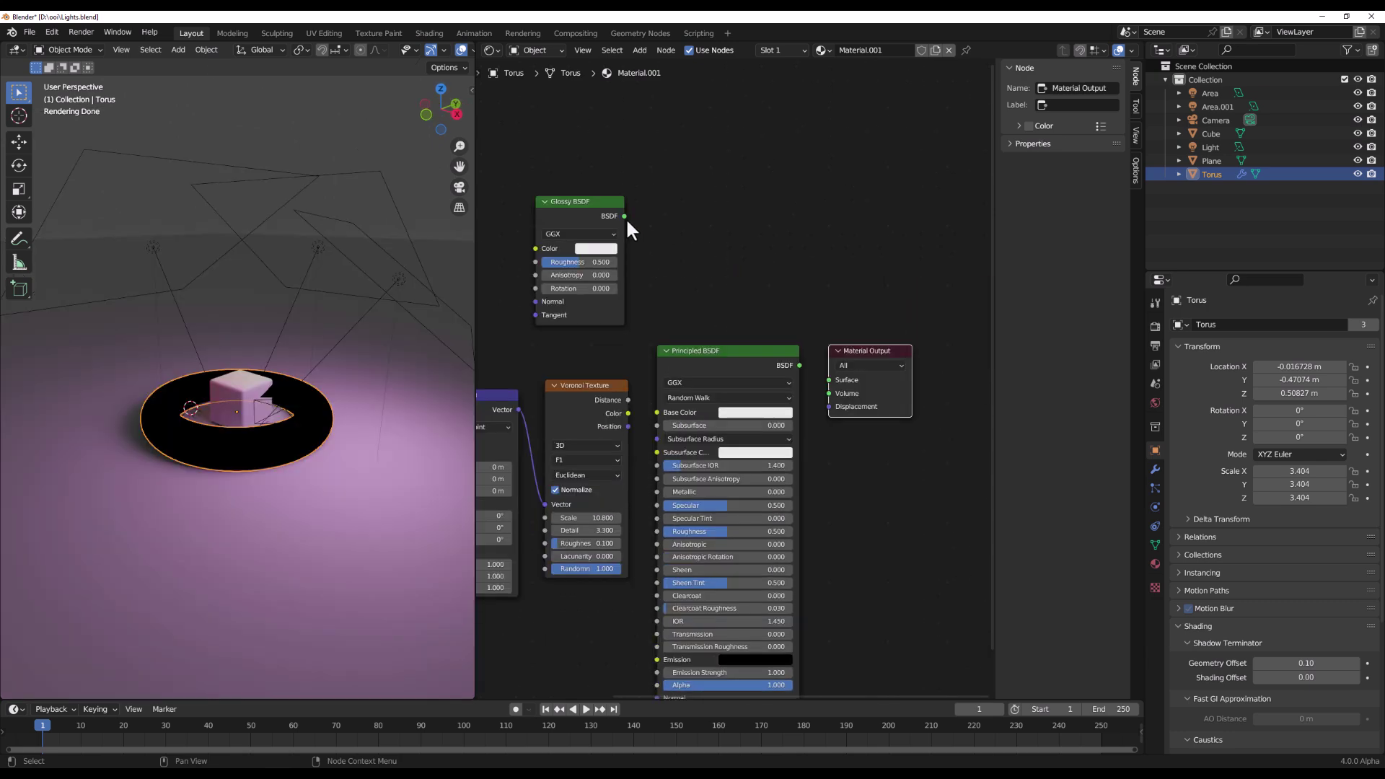
{"action": "left_click_drag", "start_coordinate": [626, 220], "coordinate": [834, 382]}
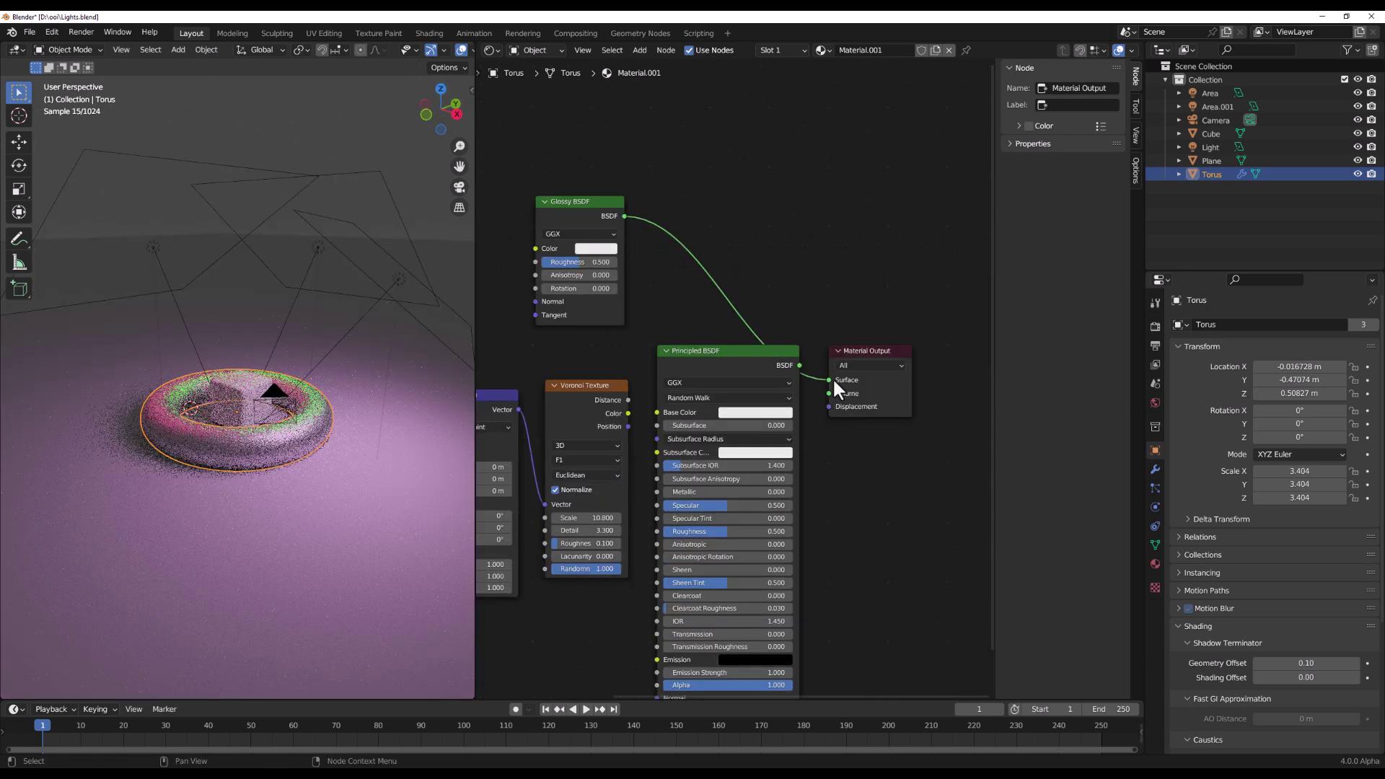
{"action": "scroll", "coordinate": [587, 250], "scroll_direction": "up", "scroll_amount": 4}
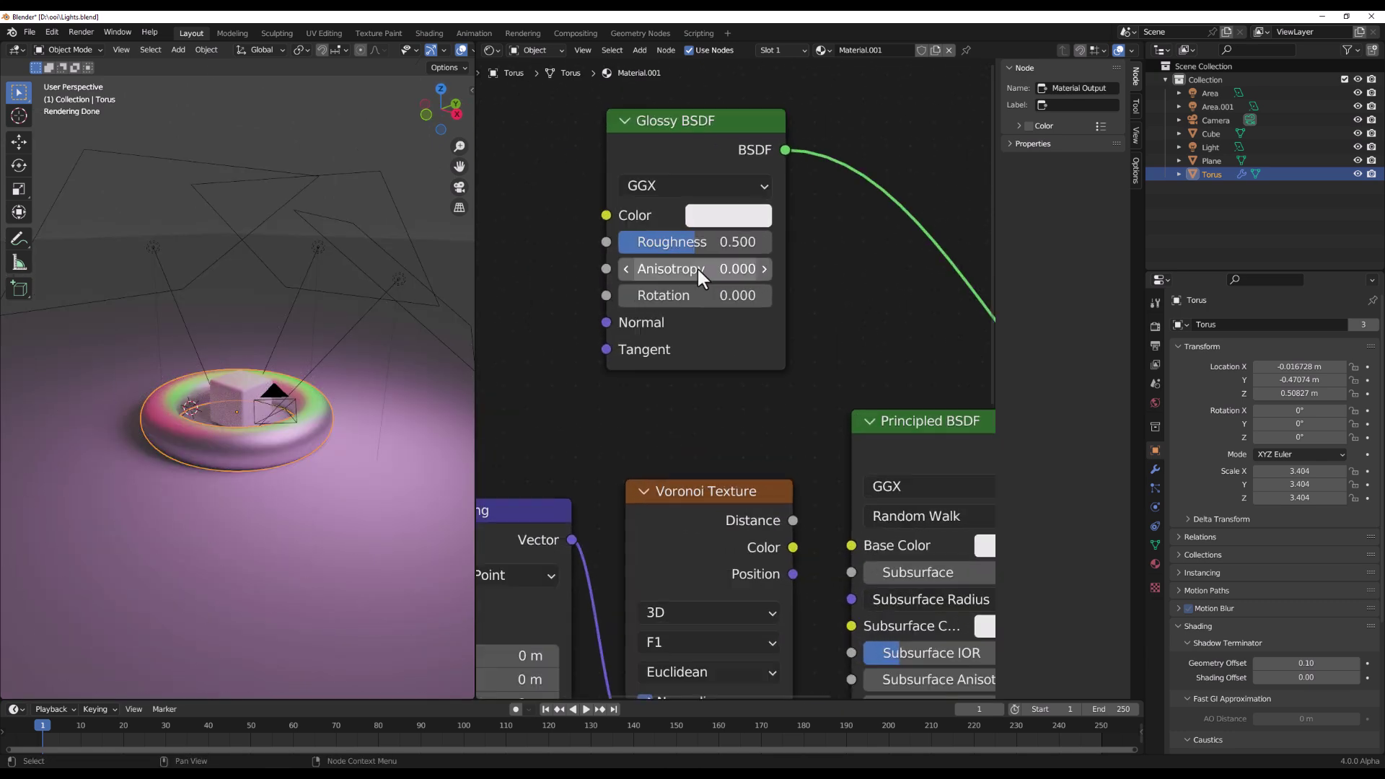
{"action": "scroll", "coordinate": [711, 414], "scroll_direction": "up", "scroll_amount": 2}
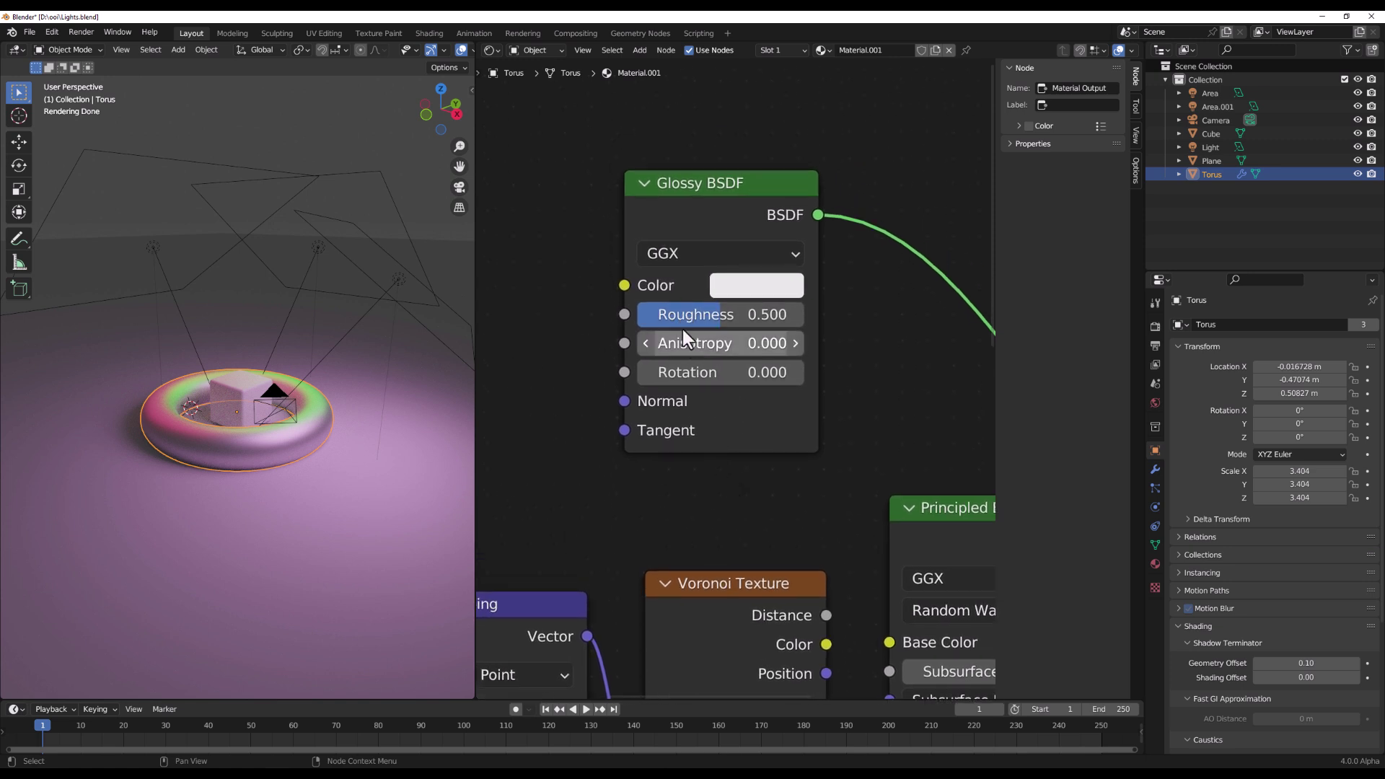
{"action": "left_click", "coordinate": [692, 253]}
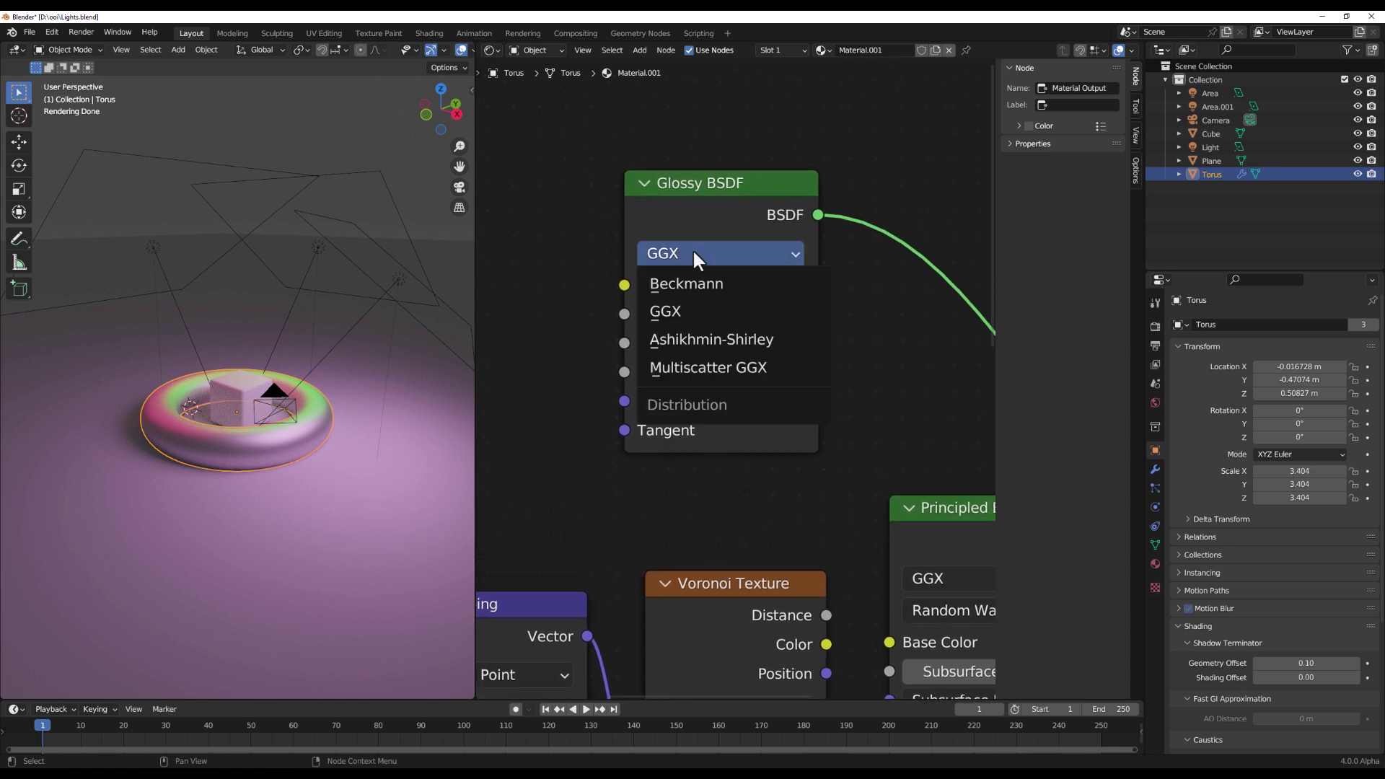
{"action": "left_click", "coordinate": [694, 245]}
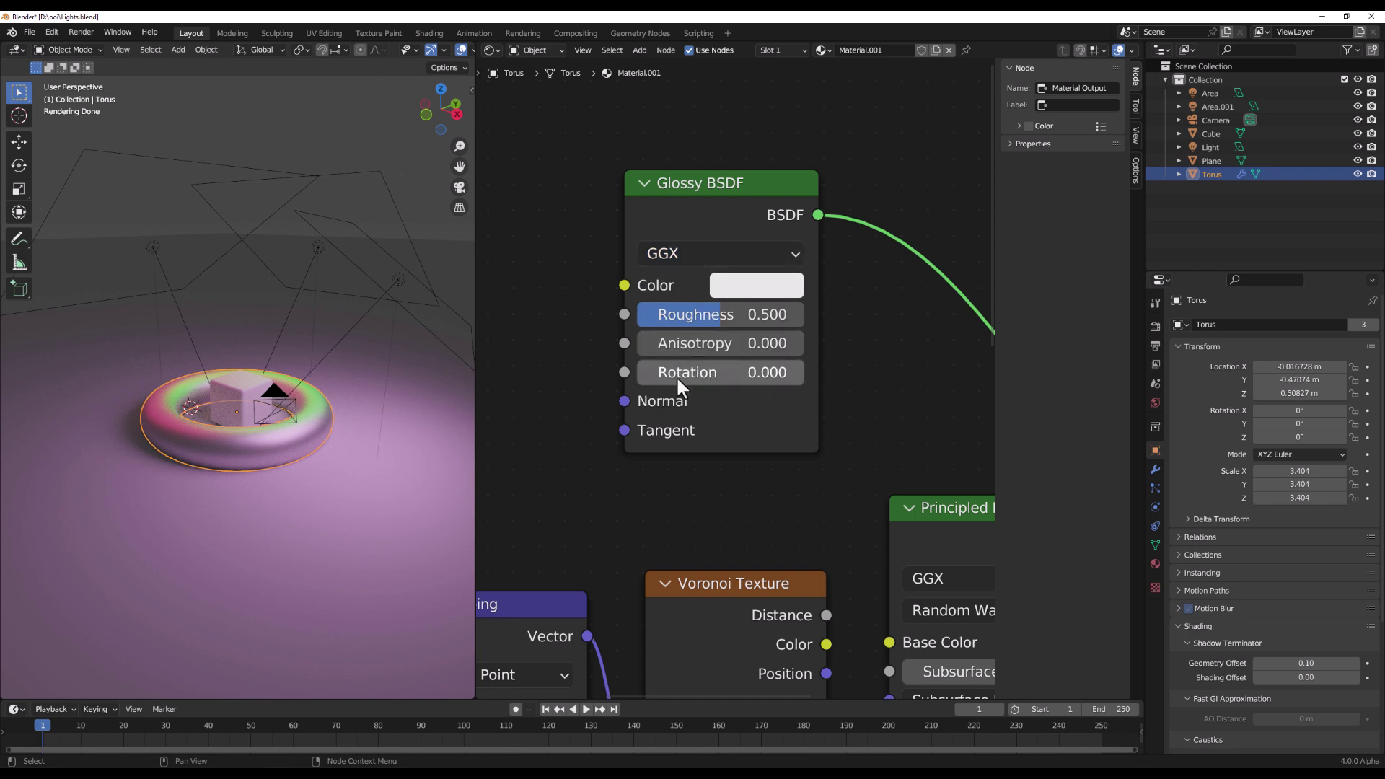
{"action": "left_click_drag", "start_coordinate": [676, 344], "coordinate": [635, 345]}
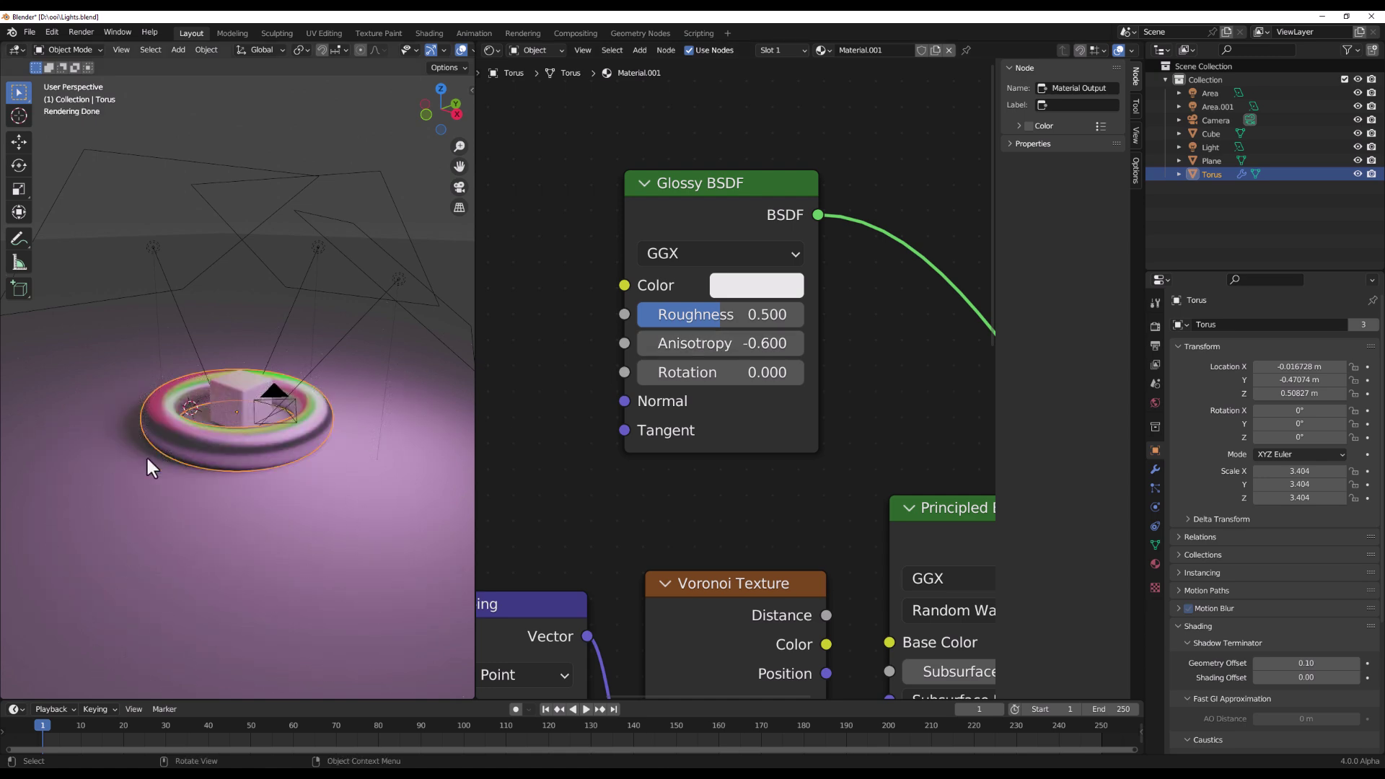
{"action": "scroll", "coordinate": [127, 461], "scroll_direction": "up", "scroll_amount": 4}
{"action": "middle_click_drag", "start_coordinate": [149, 473], "coordinate": [262, 471]}
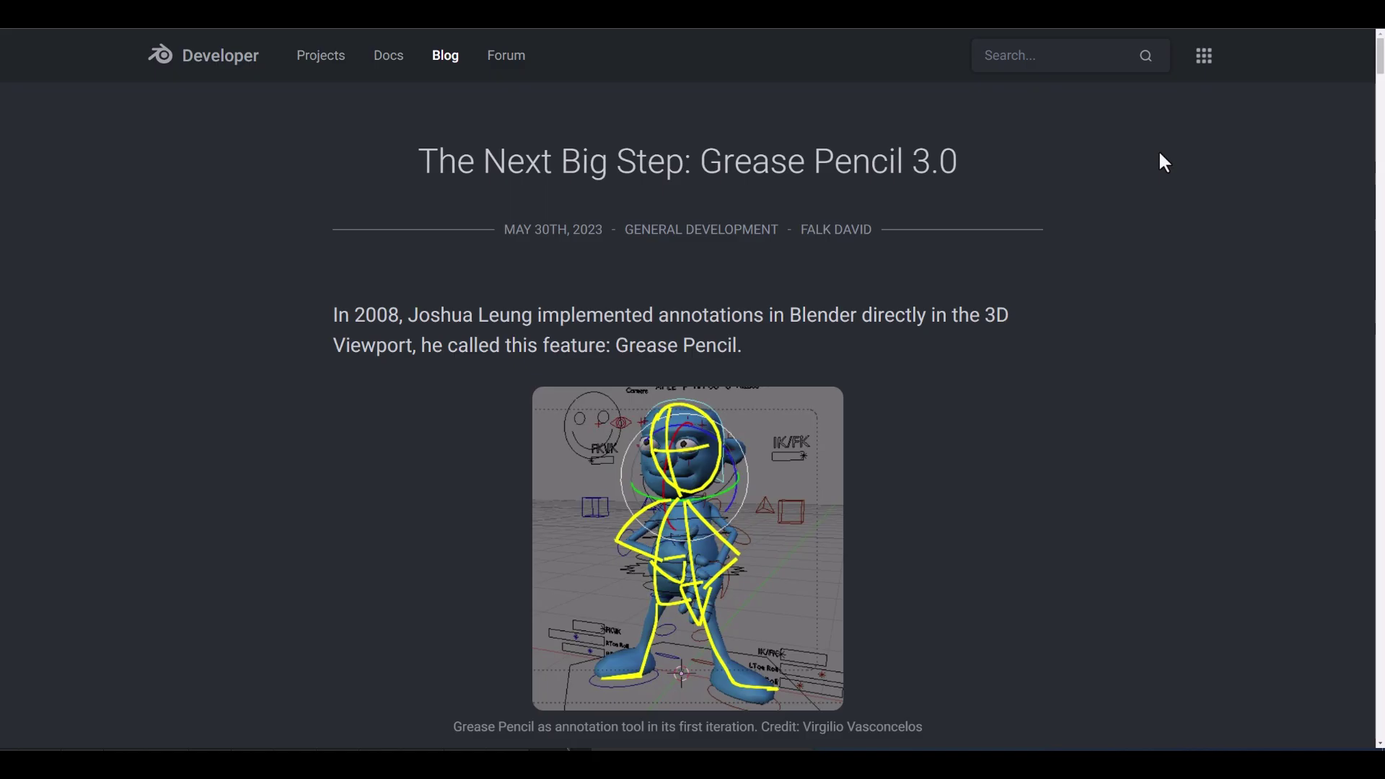
Step: Skim the Grease Pencil 3.0 post, then open and scroll the Grease Pencil release notes
{"action": "middle_click", "coordinate": [1160, 179]}
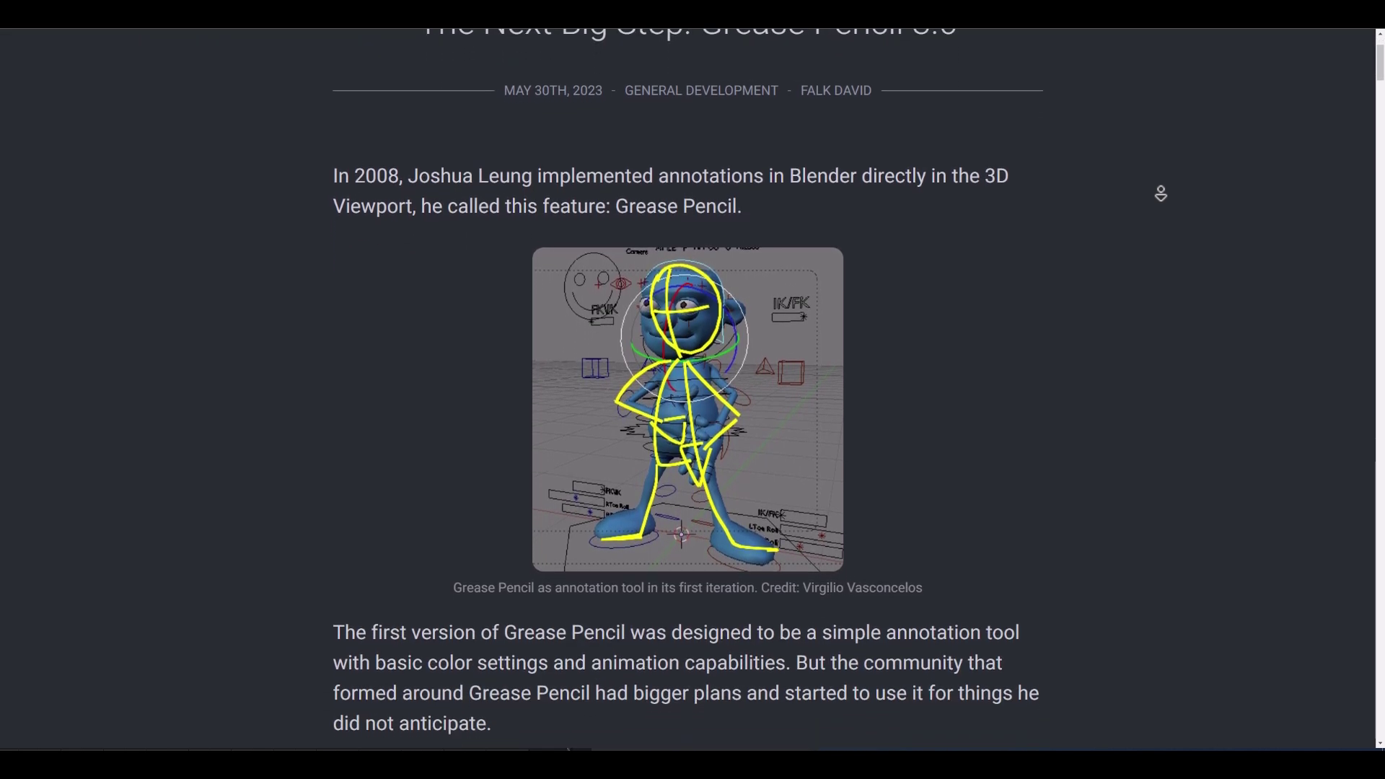
{"action": "left_click", "coordinate": [1073, 221]}
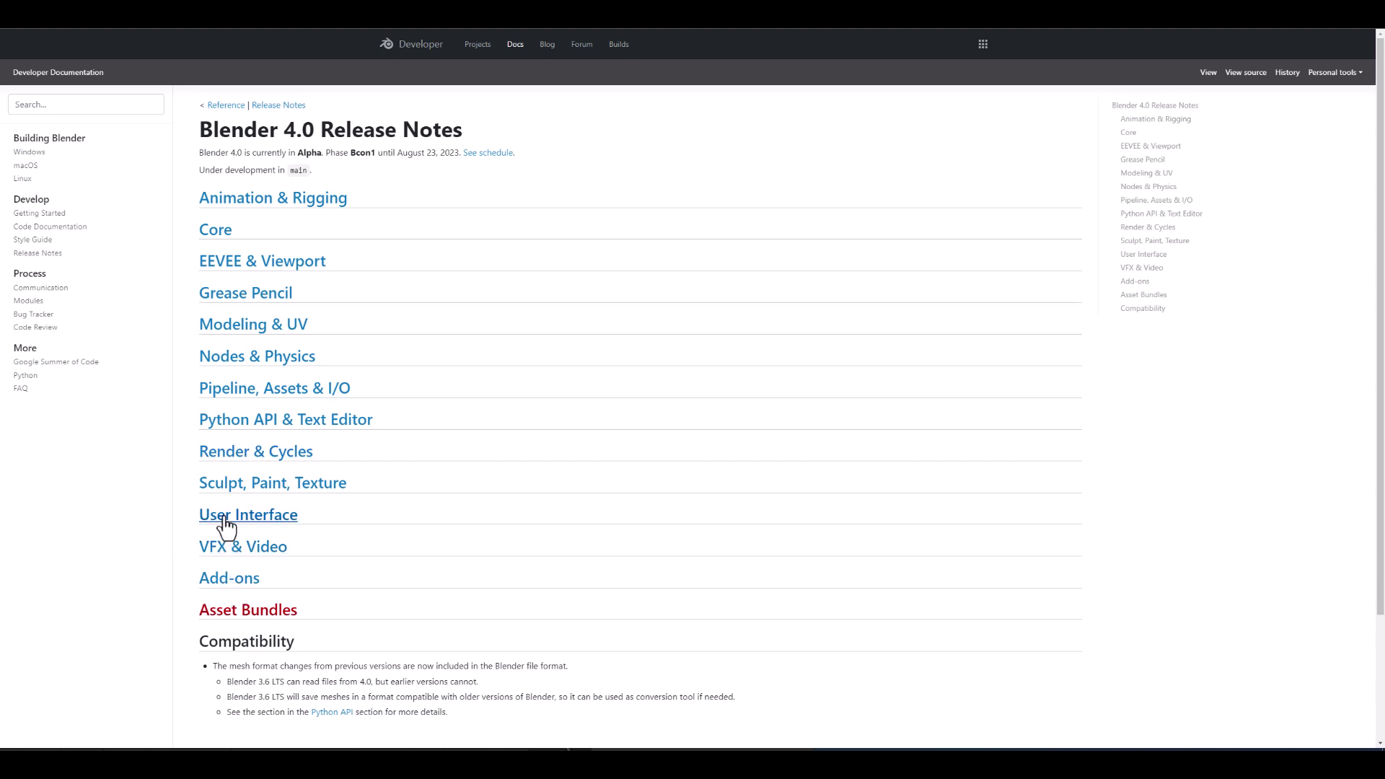
{"action": "left_click", "coordinate": [256, 300]}
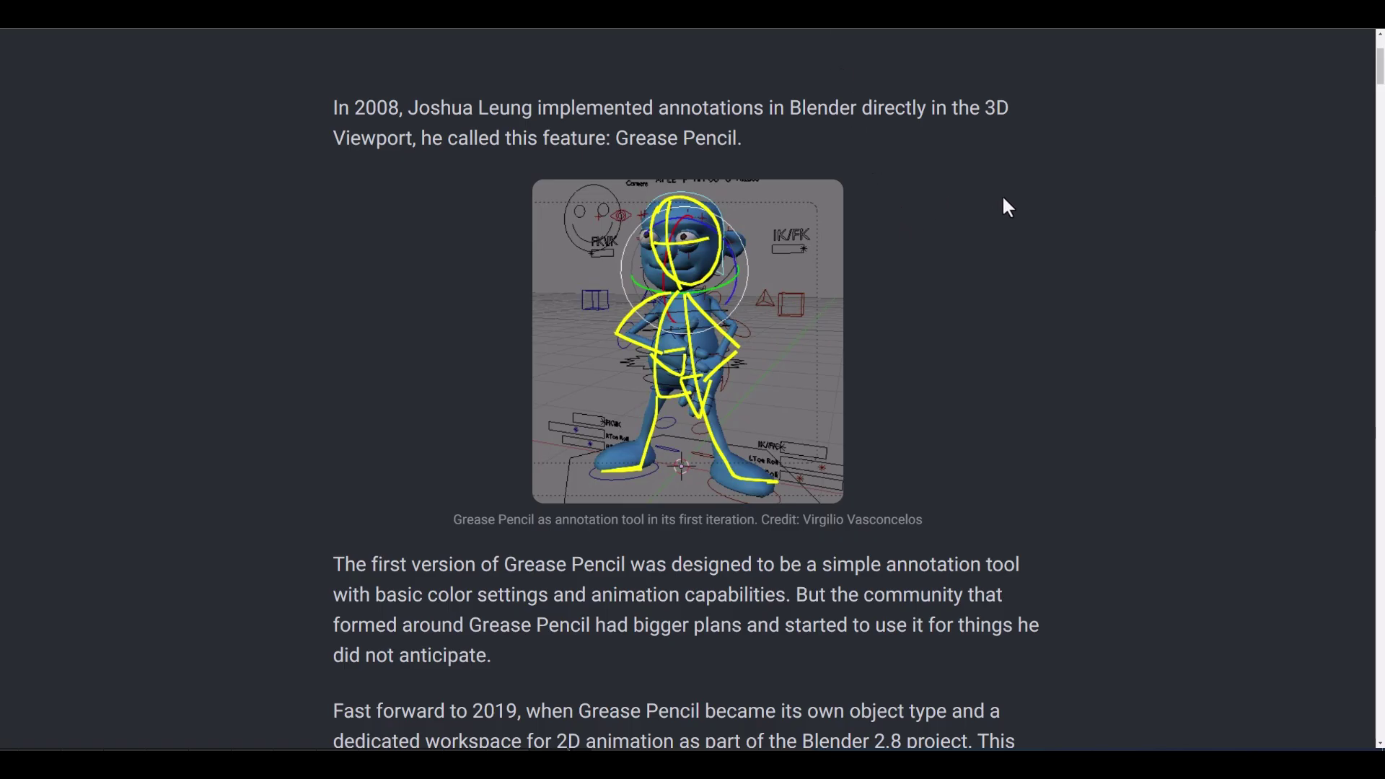
{"action": "scroll", "coordinate": [1043, 215], "scroll_direction": "down", "scroll_amount": 20}
{"action": "scroll", "coordinate": [1053, 231], "scroll_direction": "down", "scroll_amount": 20}
{"action": "scroll", "coordinate": [1051, 234], "scroll_direction": "down", "scroll_amount": 15}
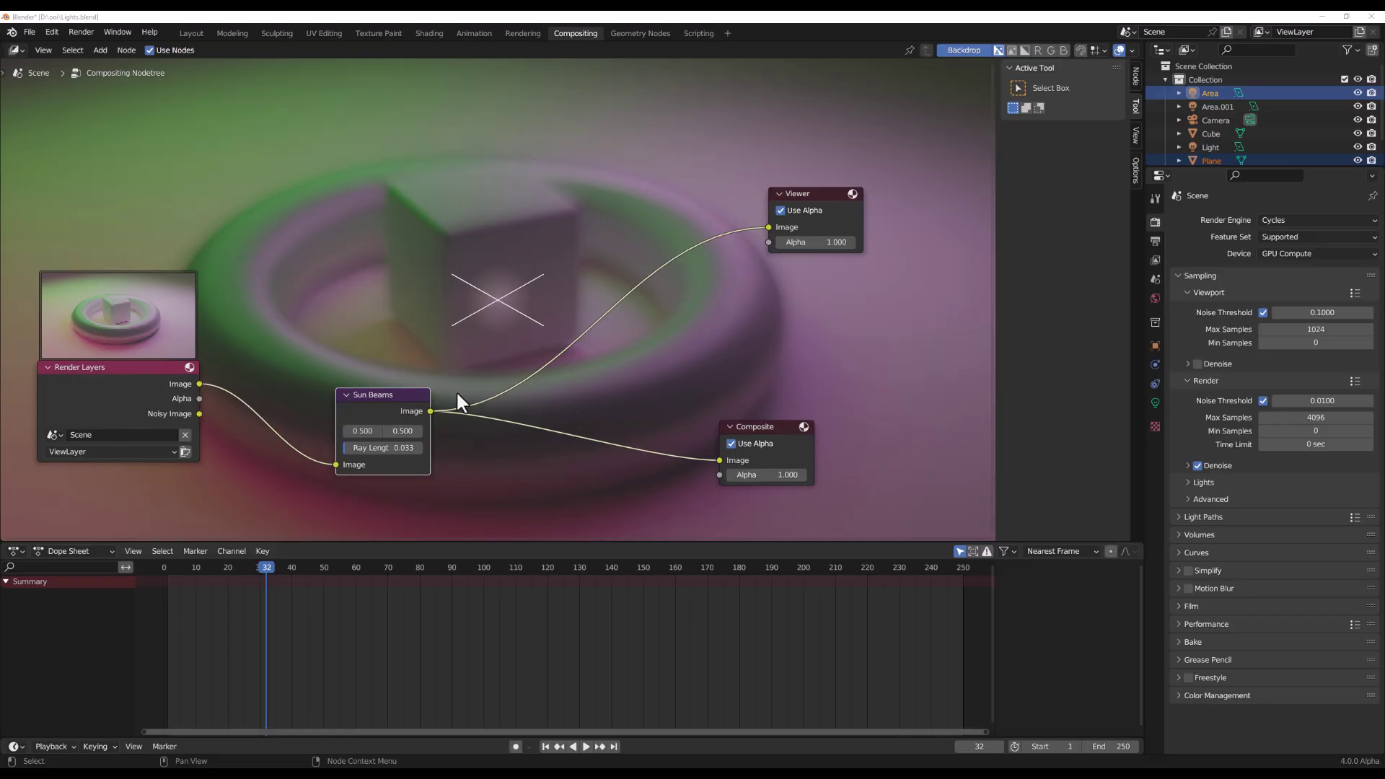
Step: Adjust the Sun Beams ray length and sample the Keying node's key colour from the backdrop
{"action": "mouse_move", "coordinate": [366, 447]}
{"action": "left_mouse_down"}
{"action": "mouse_move", "coordinate": [404, 447]}
{"action": "mouse_move", "coordinate": [378, 447]}
{"action": "left_mouse_up"}
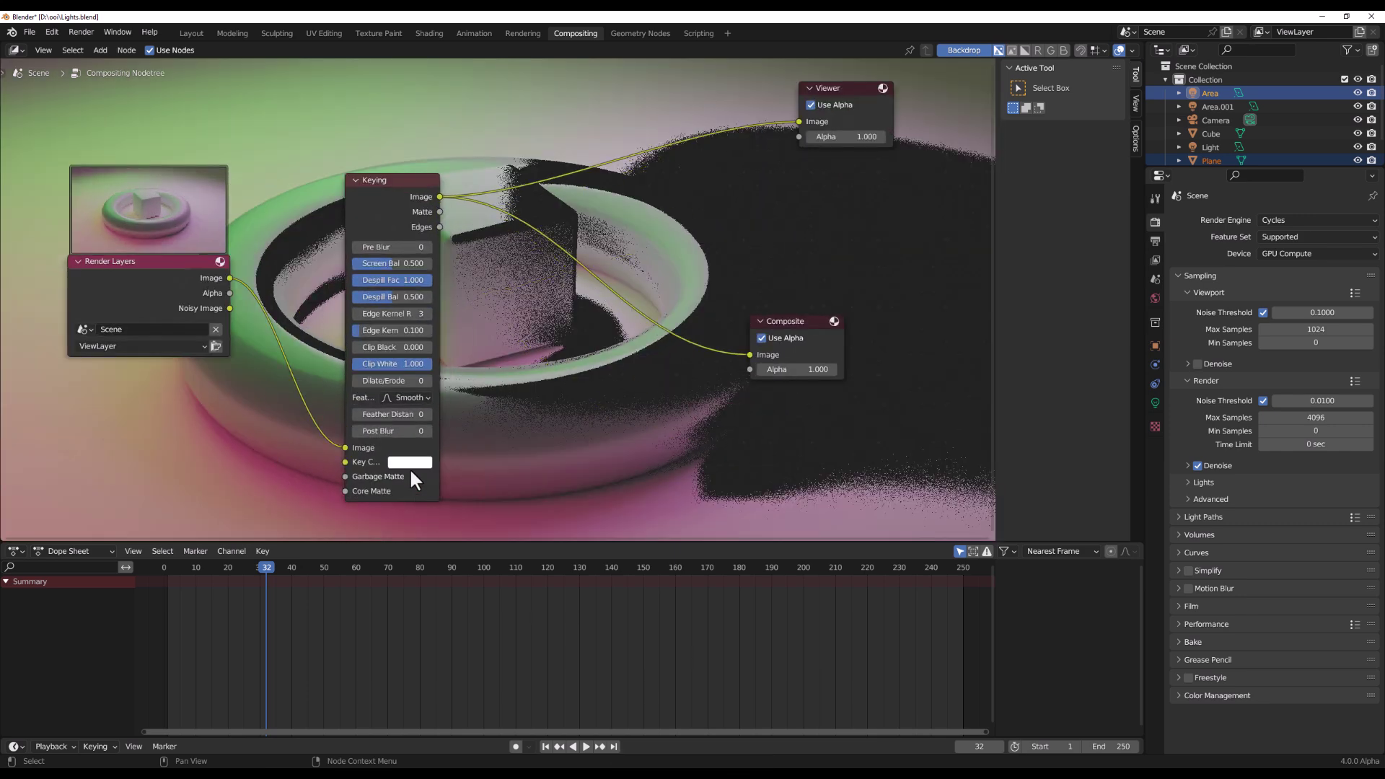
{"action": "left_click", "coordinate": [410, 469]}
{"action": "left_click", "coordinate": [492, 404]}
Step: Route the Kuwahara node's Image to Viewer and Composite and set its Size to 8
{"action": "middle_click_drag", "start_coordinate": [758, 187], "coordinate": [728, 332]}
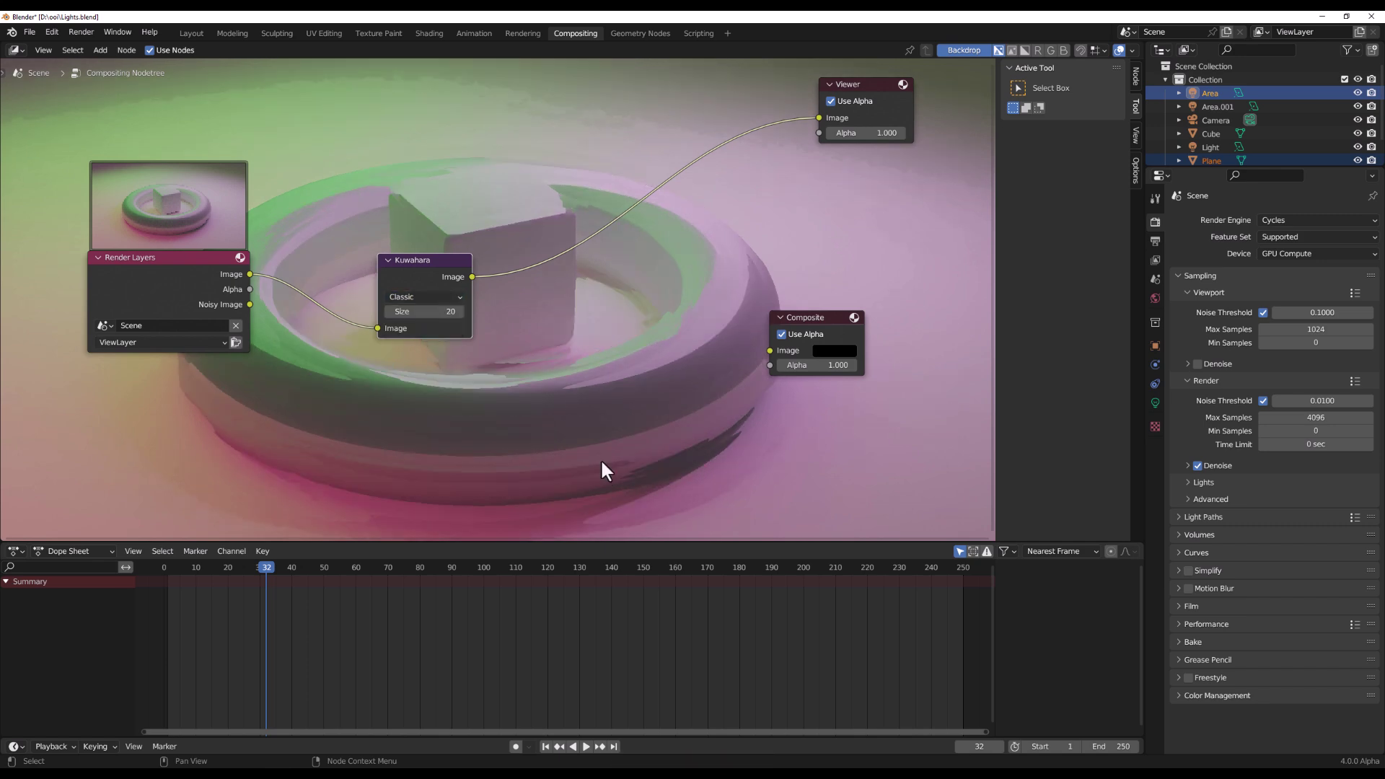
{"action": "left_click_drag", "start_coordinate": [472, 276], "coordinate": [770, 351]}
{"action": "left_click", "coordinate": [389, 310]}
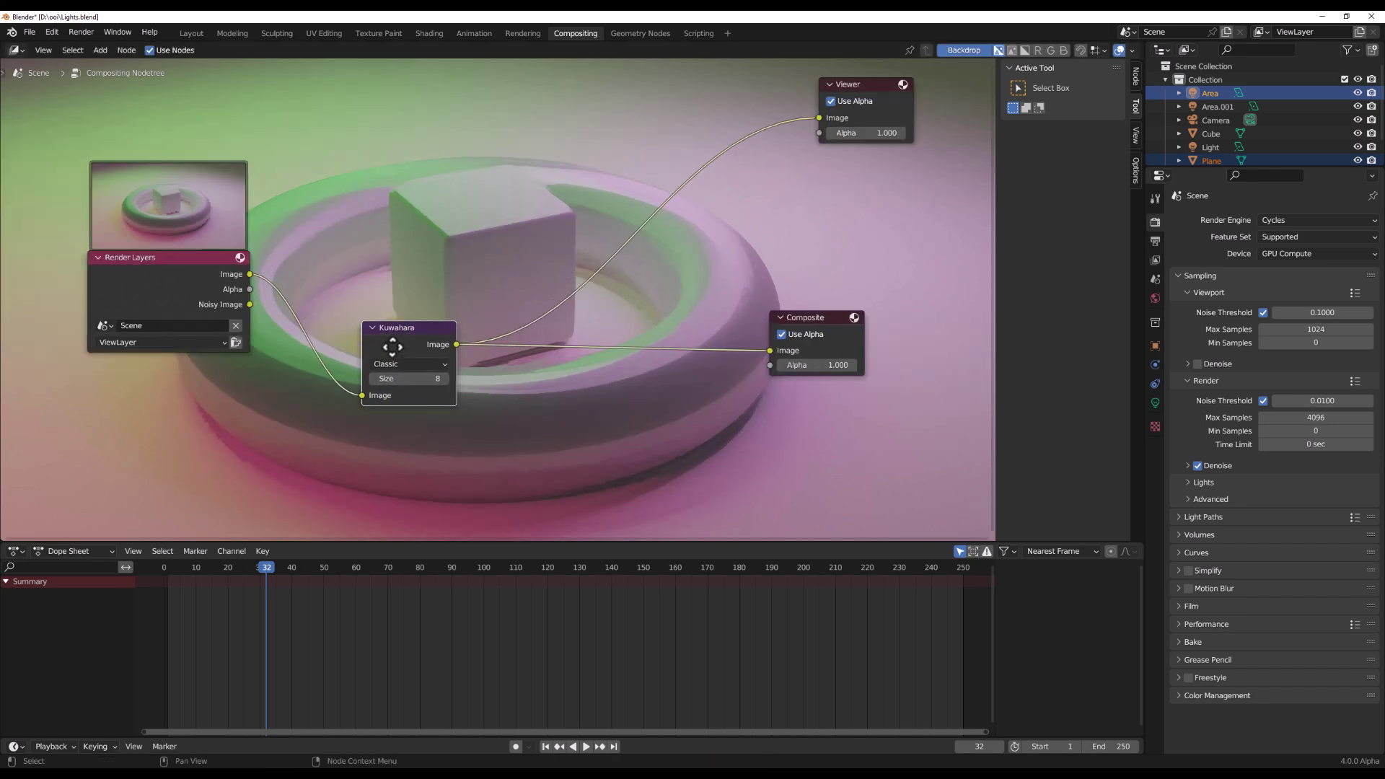